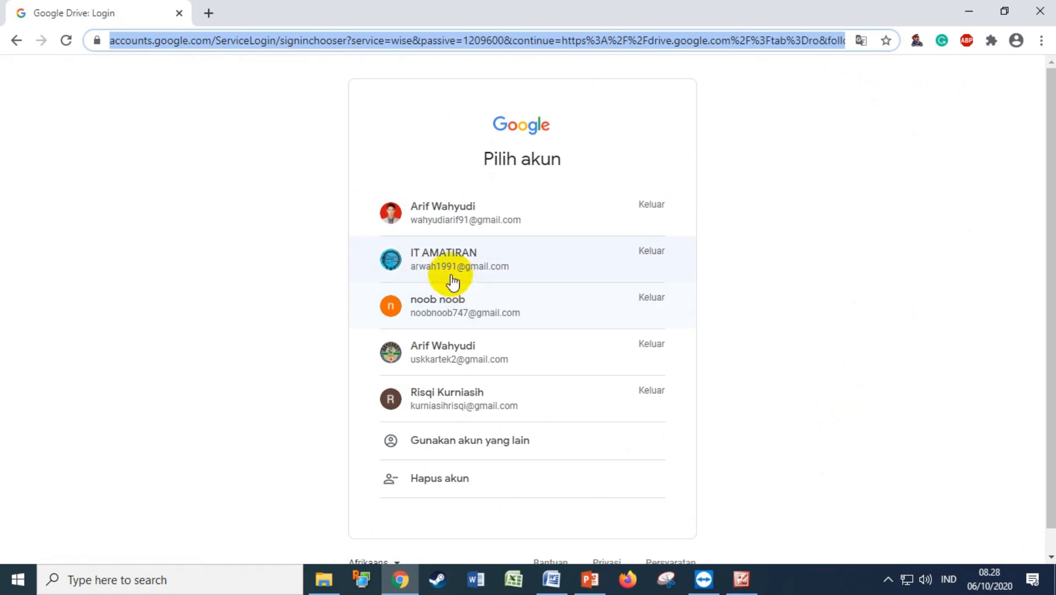
Sign in to Google Drive with the chosen account and its password
left_click(440, 267)
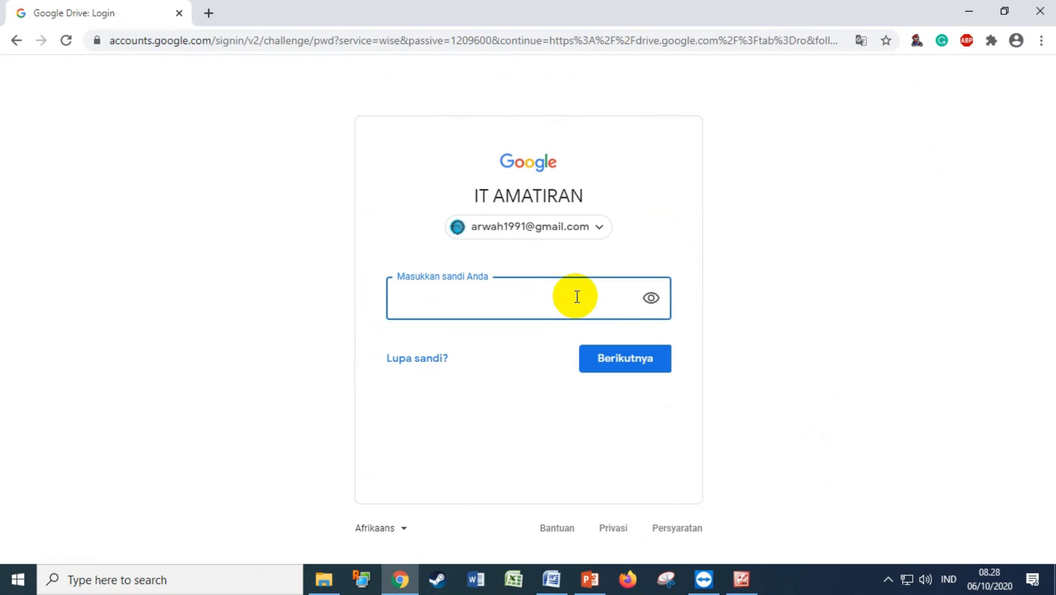
type("••")
left_click(613, 358)
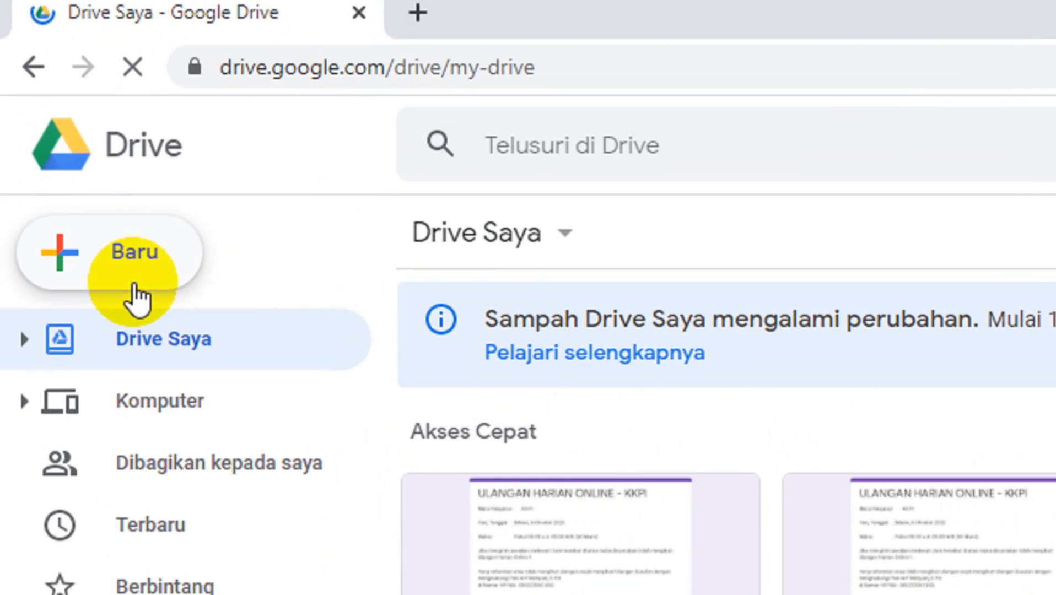
Create a new blank Google Form from Drive's New menu
left_click(131, 284)
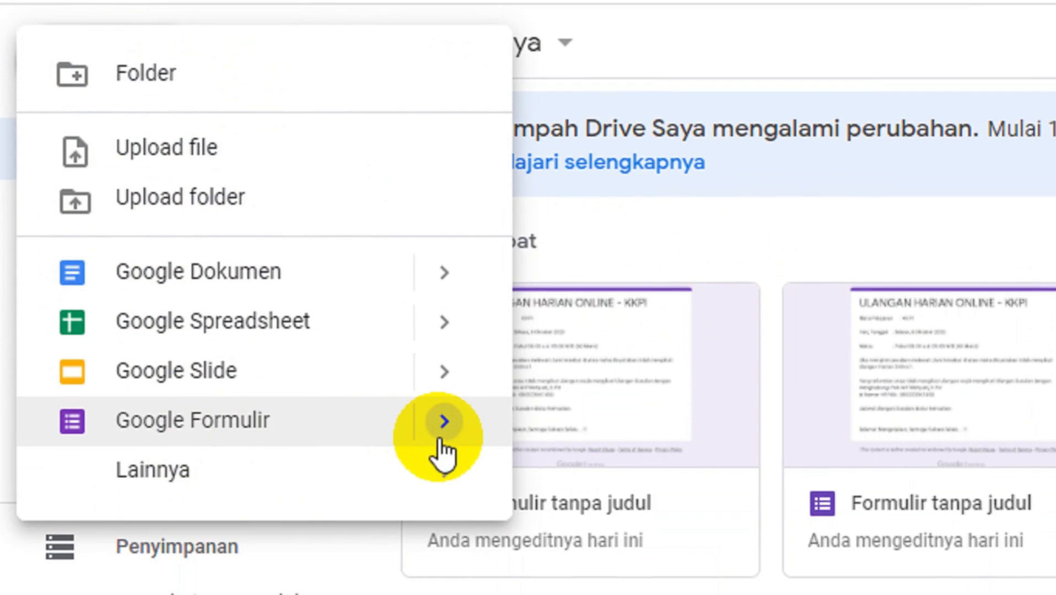
mouse_move(440, 449)
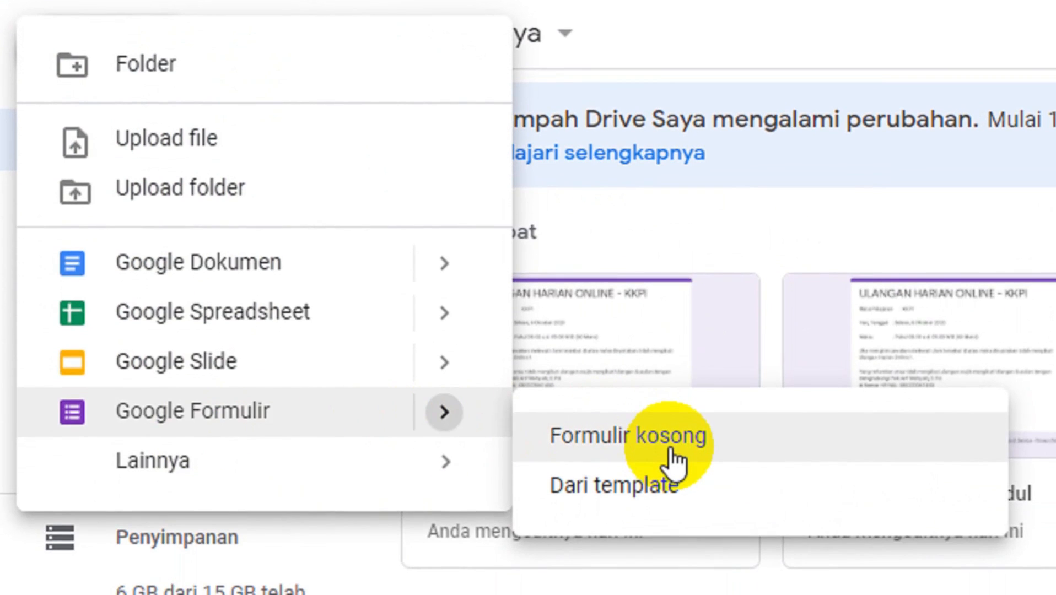
left_click(672, 458)
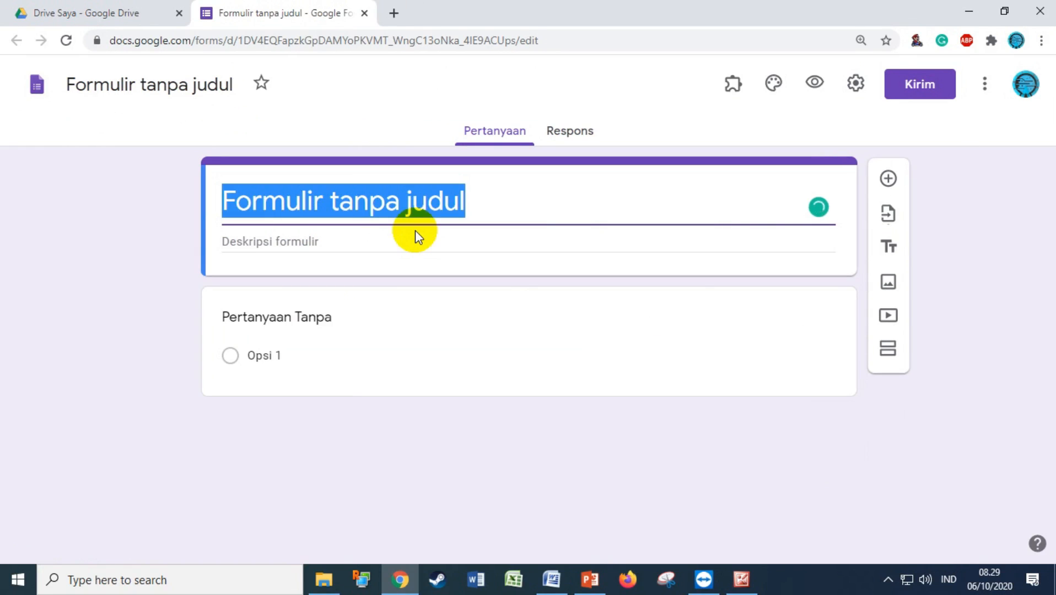
Name both the form title and its Drive file 'ULANGAN HARIAN ONLINE - KKPI', then return to My Drive
type("ULANGA")
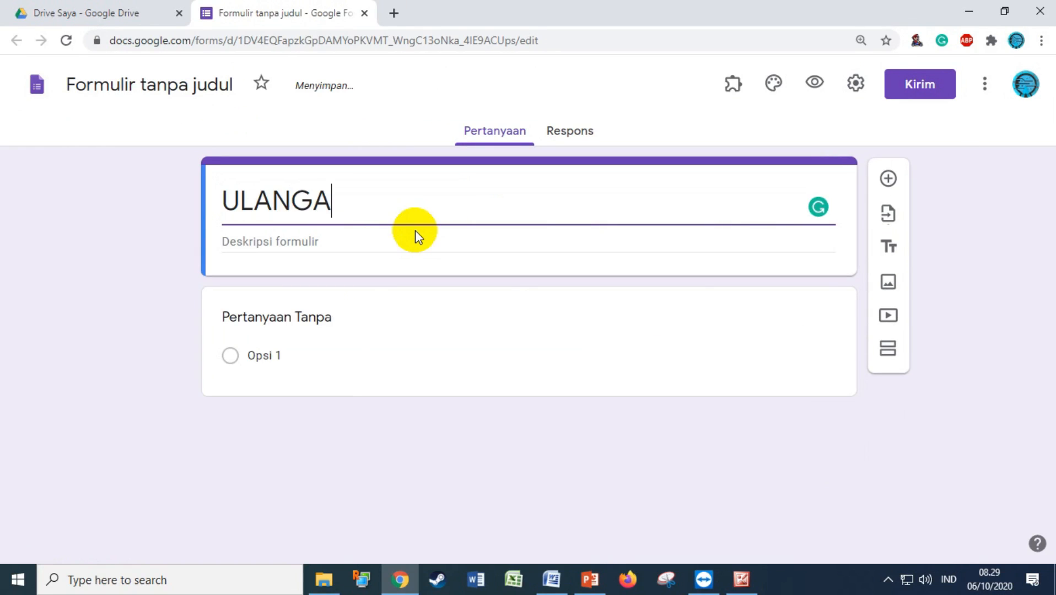
type("N HAR")
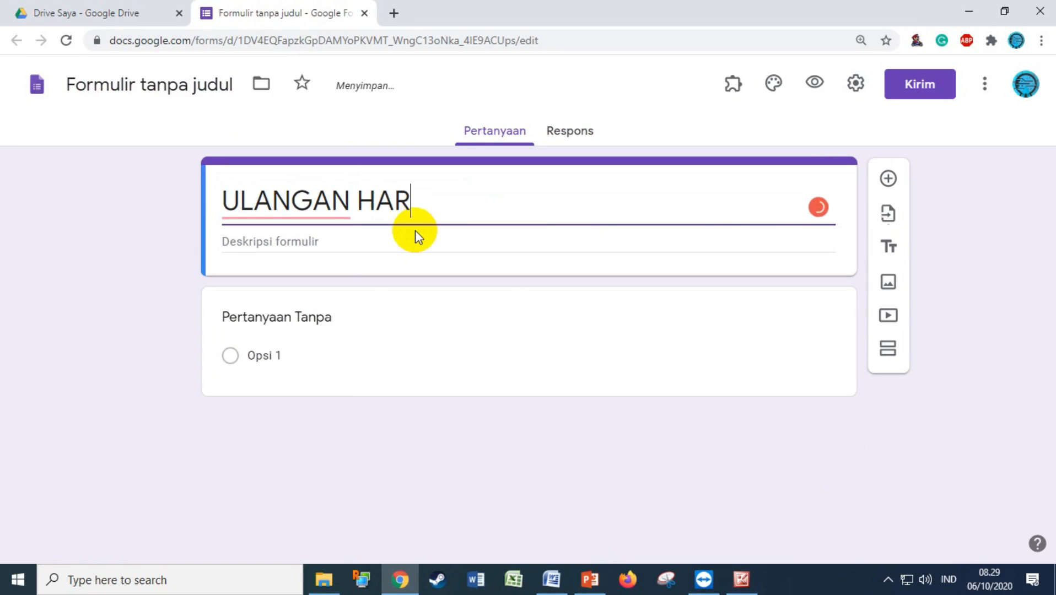
type("IAN ONLINE ")
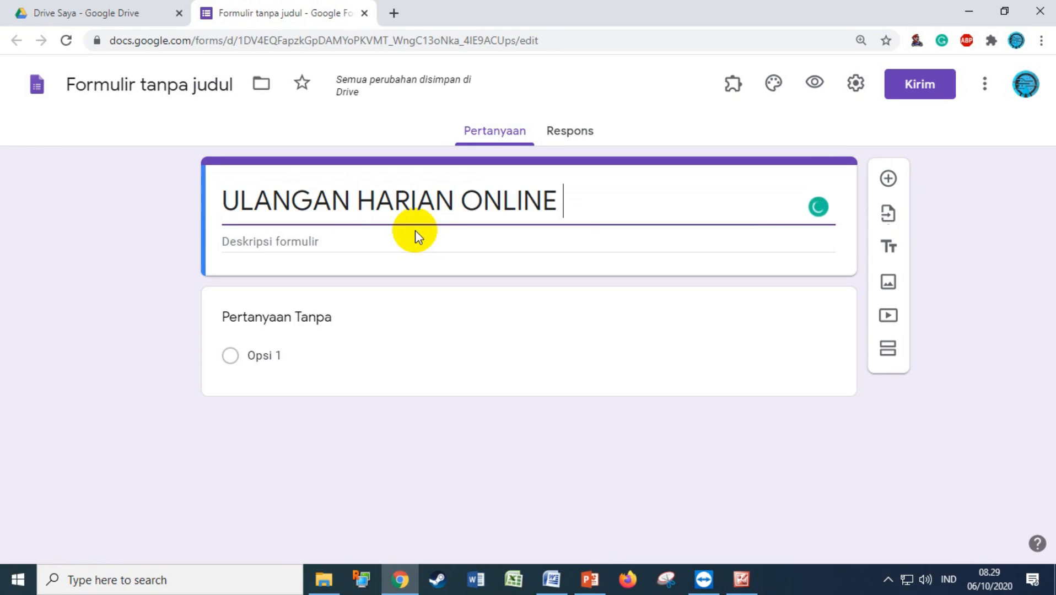
type("- KKPI")
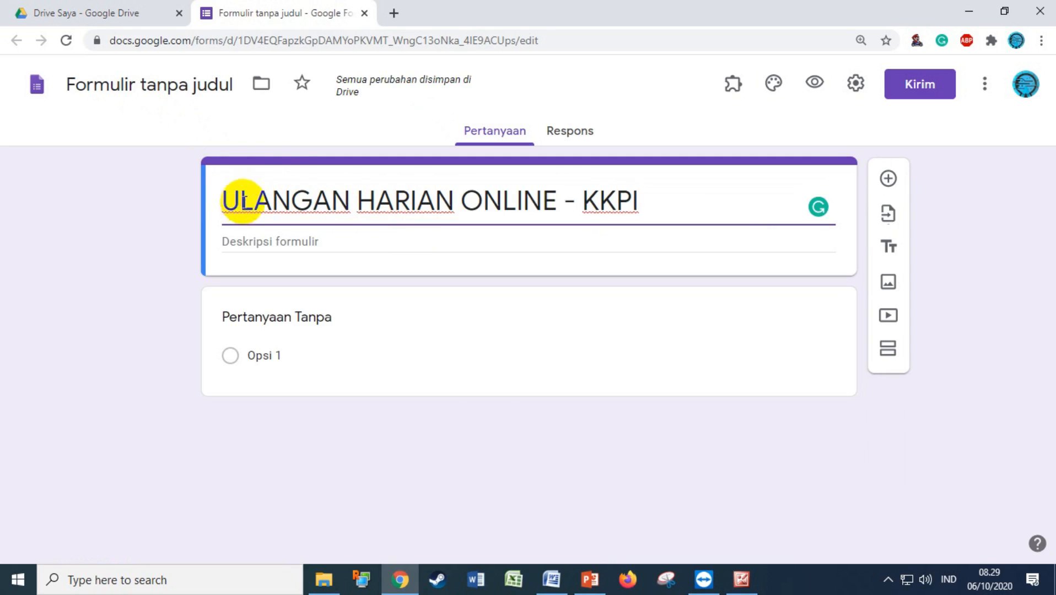
left_click_drag(222, 200, 667, 206)
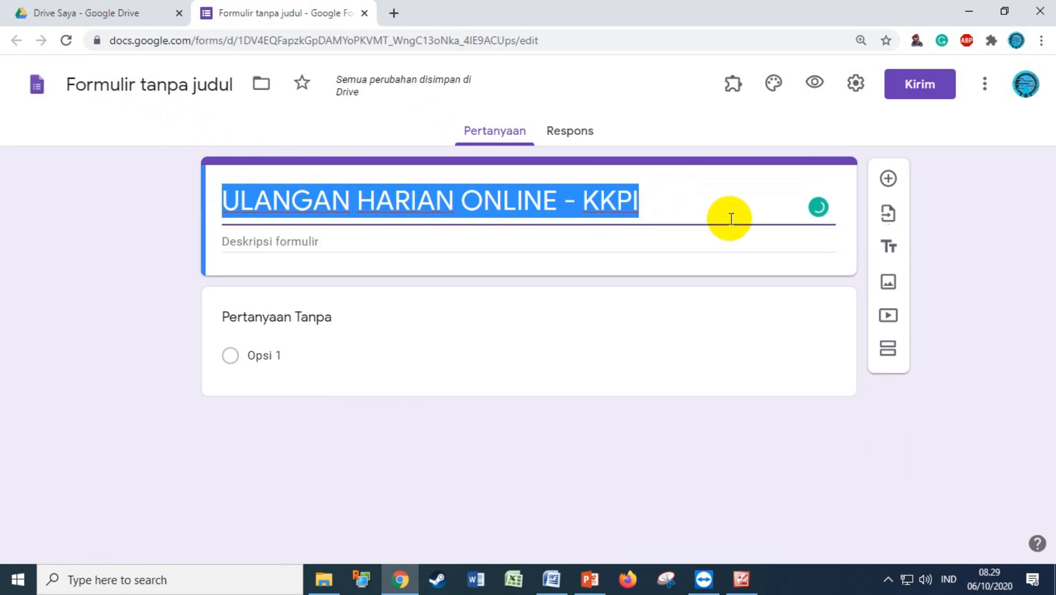
left_click(156, 83)
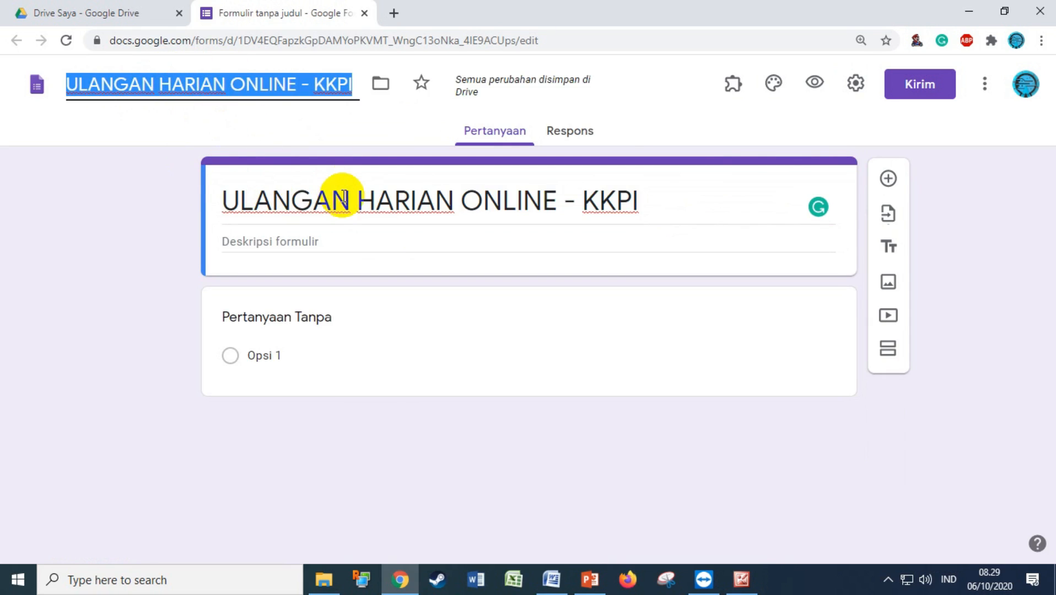
left_click(319, 245)
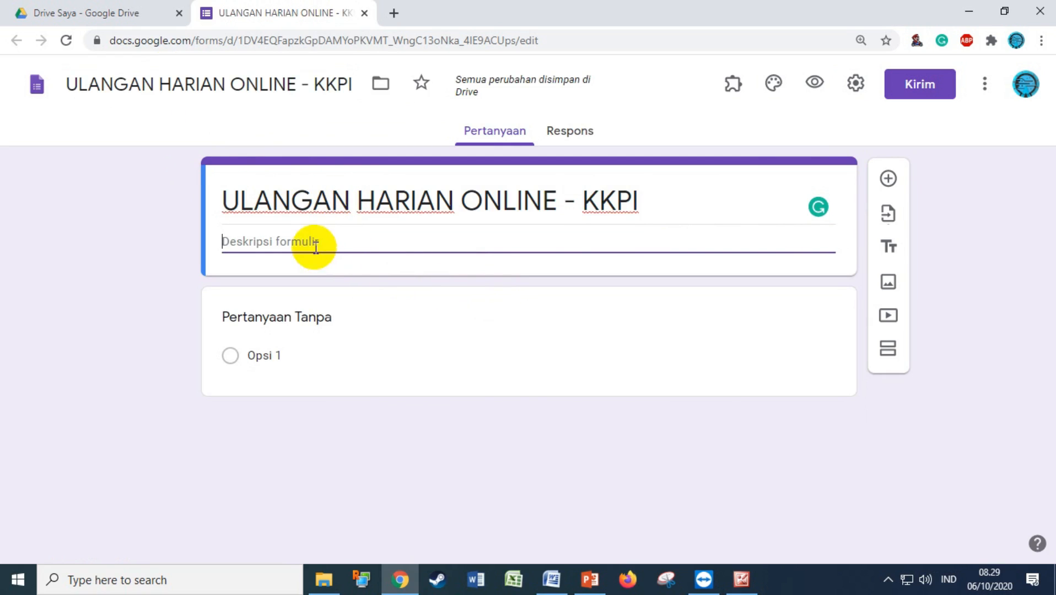
left_click(104, 12)
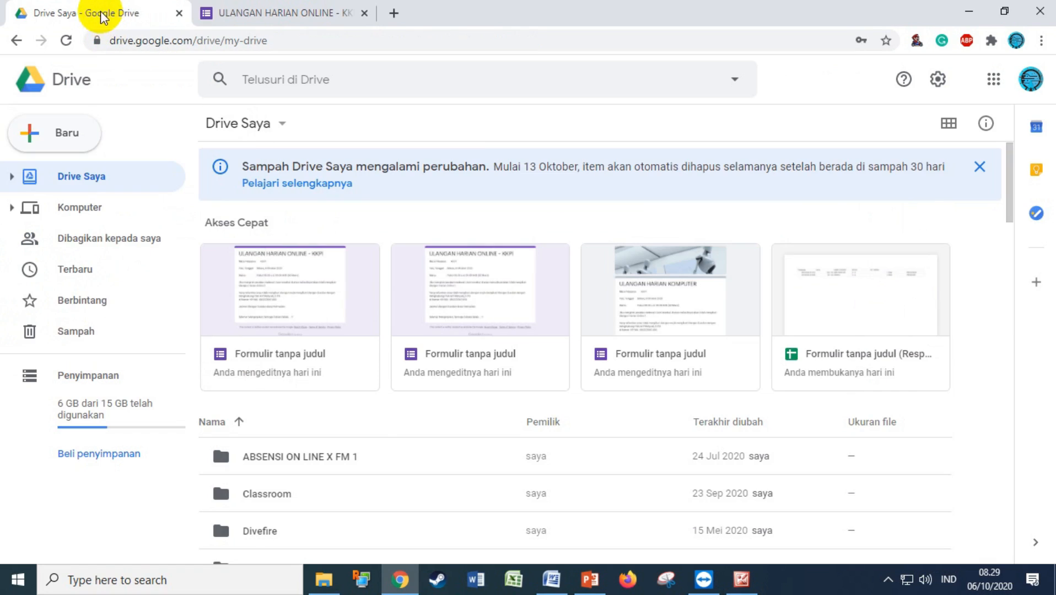
Copy the KKPI exam details (Selasa 6 Oktober 2020, 08.00–09.00 WIB) from the untitled form into the new description
left_click(284, 357)
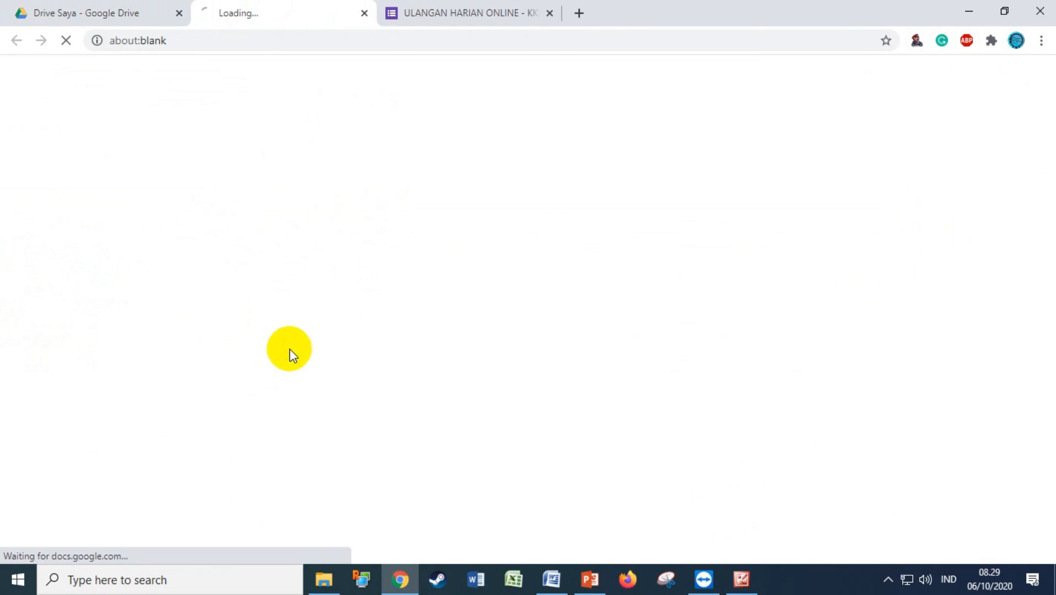
scroll(292, 313, "down", 4)
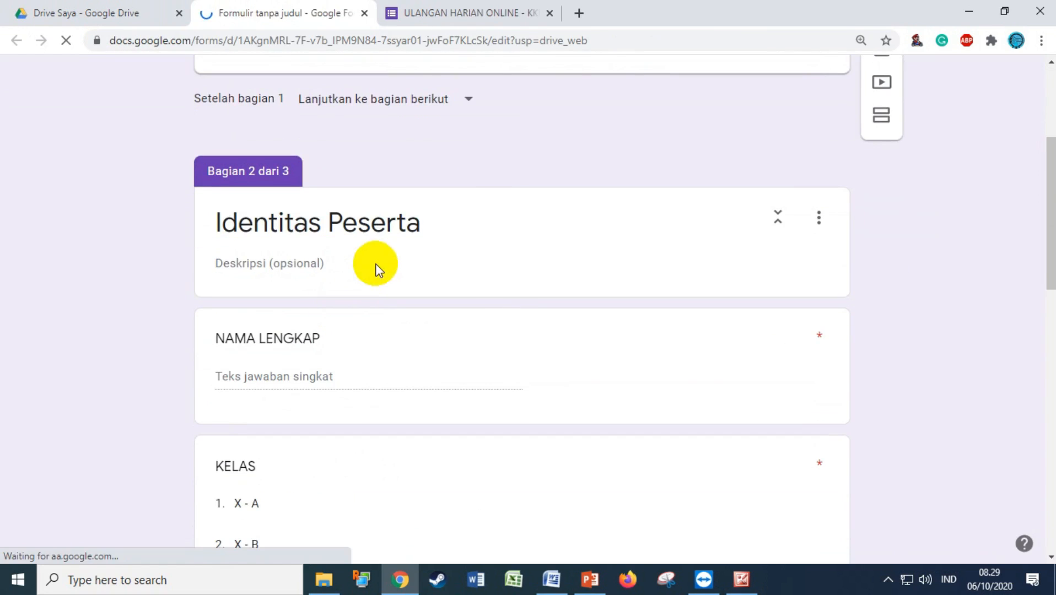
scroll(384, 215, "up", 3)
left_click(384, 215)
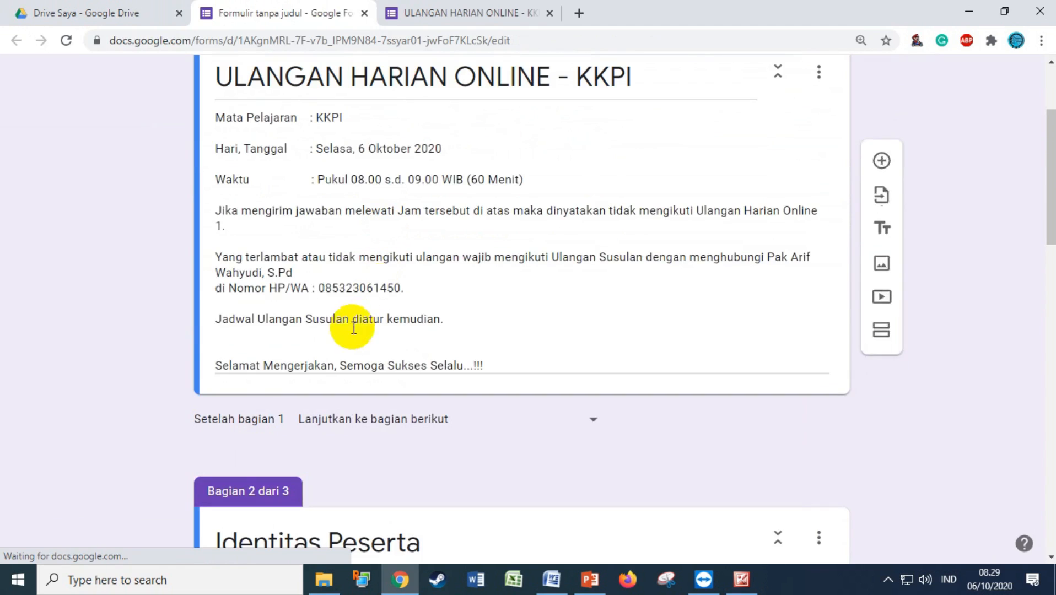
key("ctrl+a")
key("ctrl+c")
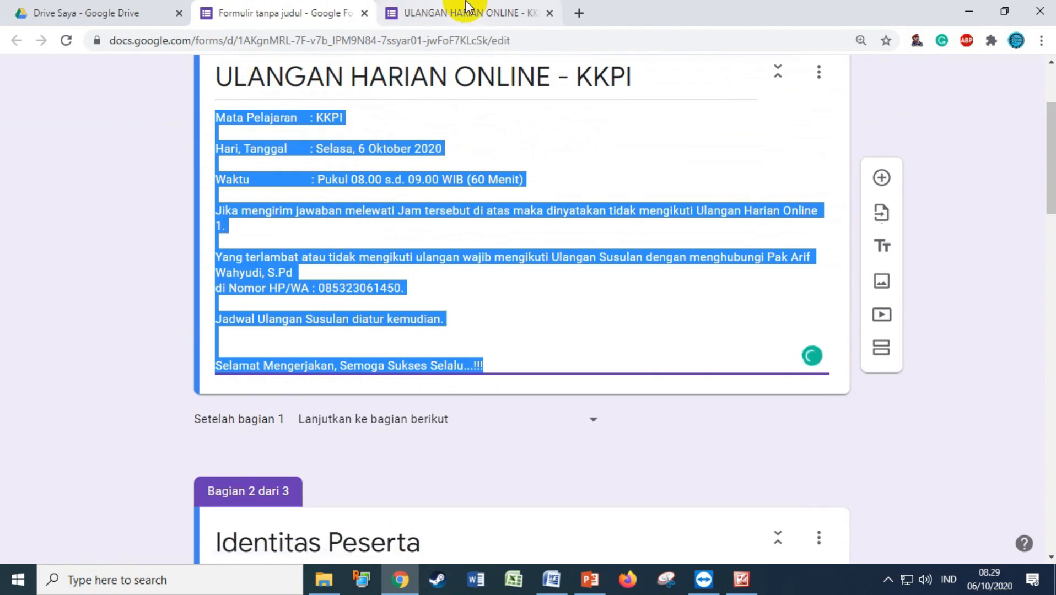
left_click(471, 12)
key("ctrl+v")
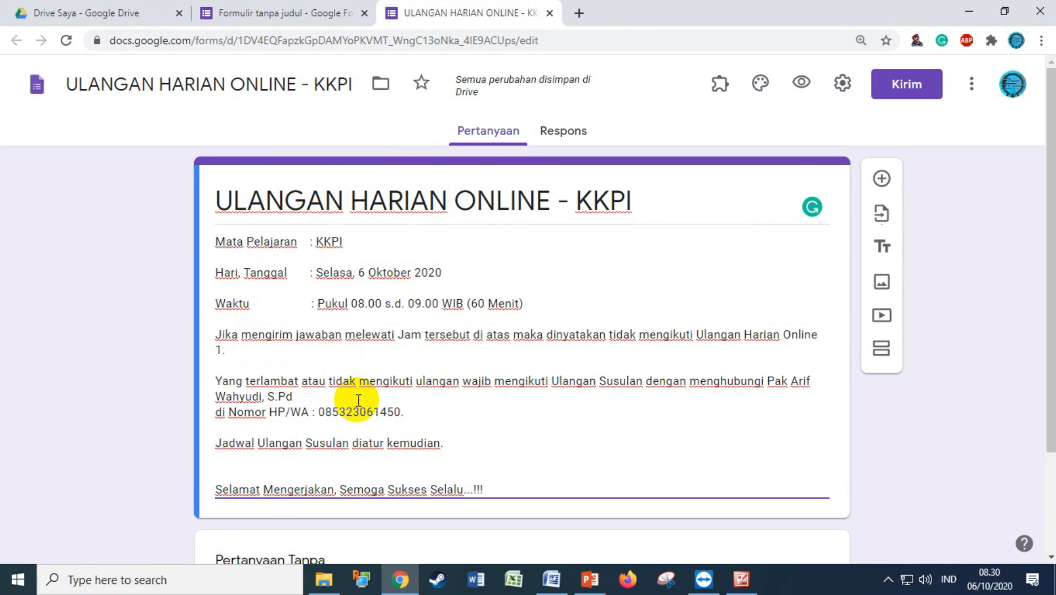
scroll(352, 405, "down", 1)
scroll(436, 317, "up", 1)
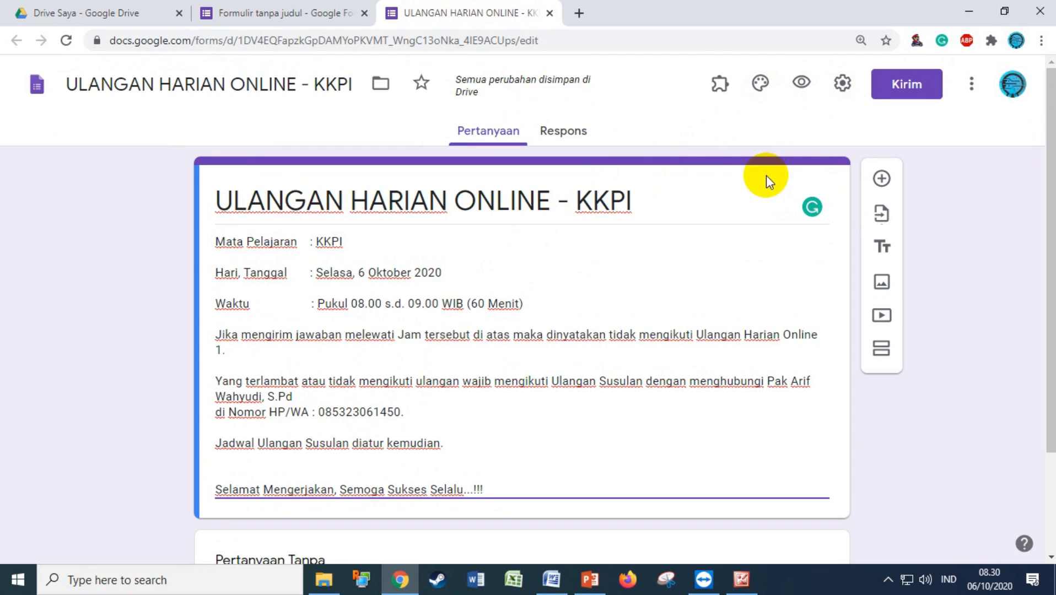
Add a new section after the description and title it 'Identitas Peserta'
left_click(891, 355)
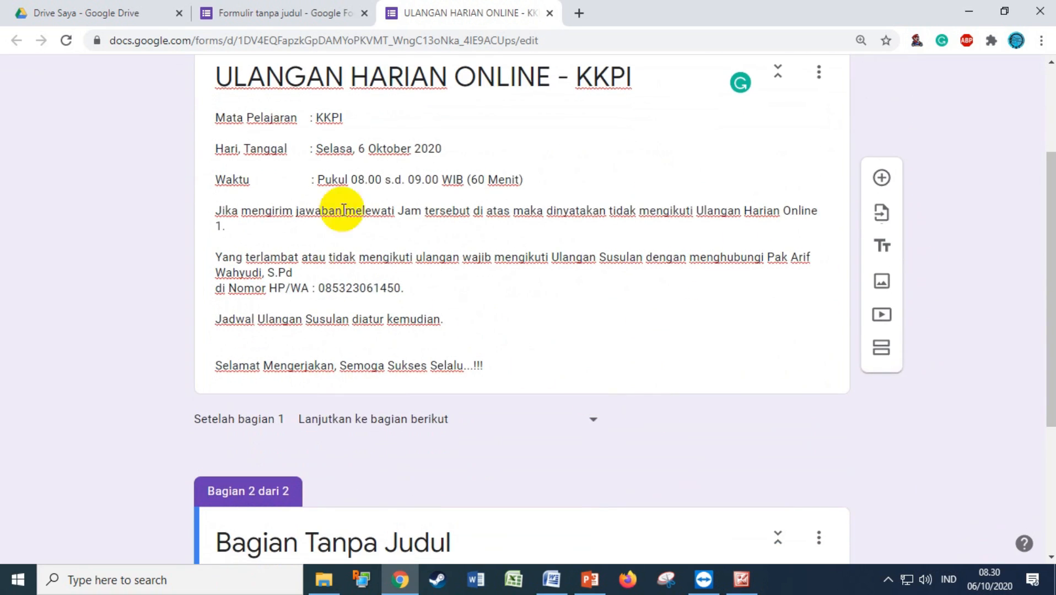
scroll(331, 193, "up", 2)
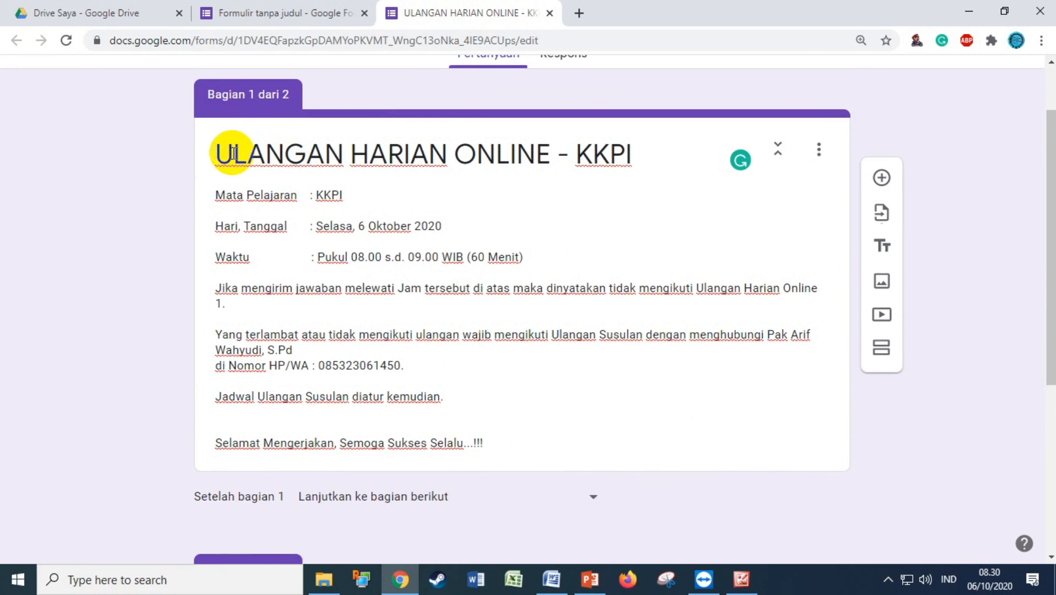
left_click(233, 154)
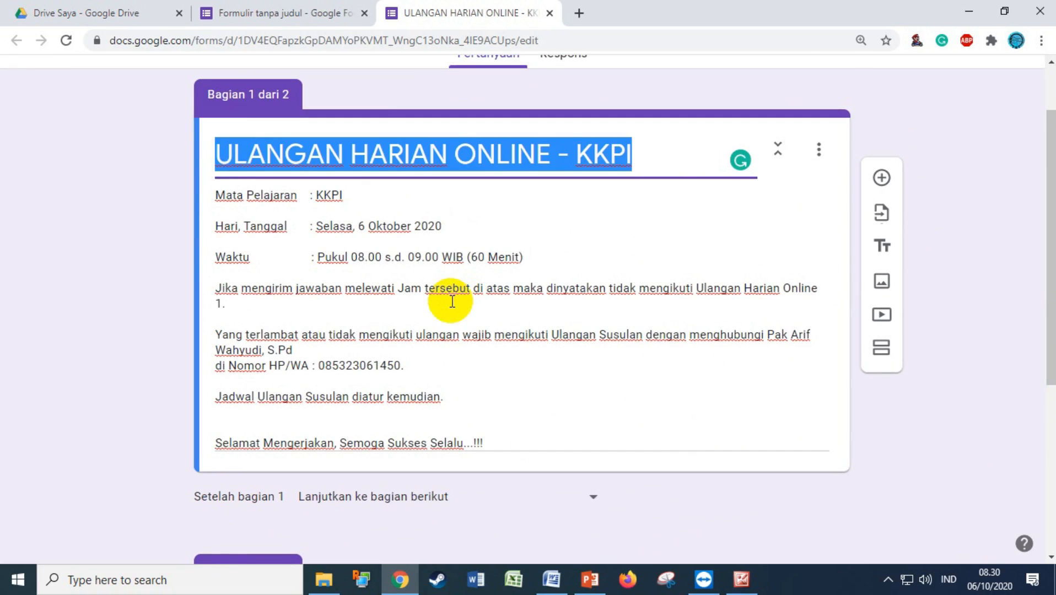
scroll(474, 302, "down", 5)
left_click(275, 311)
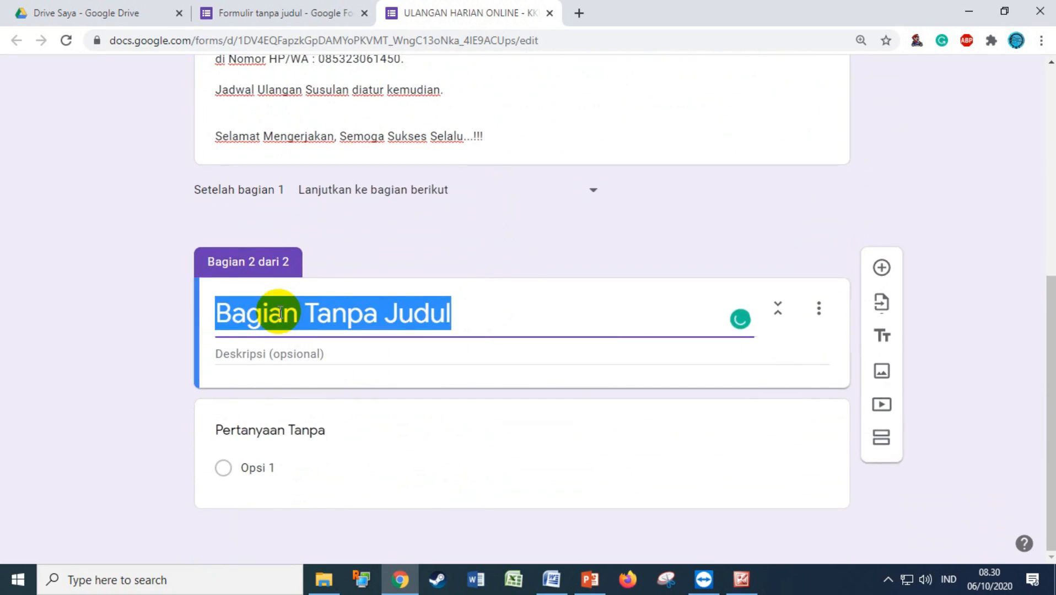
type("I")
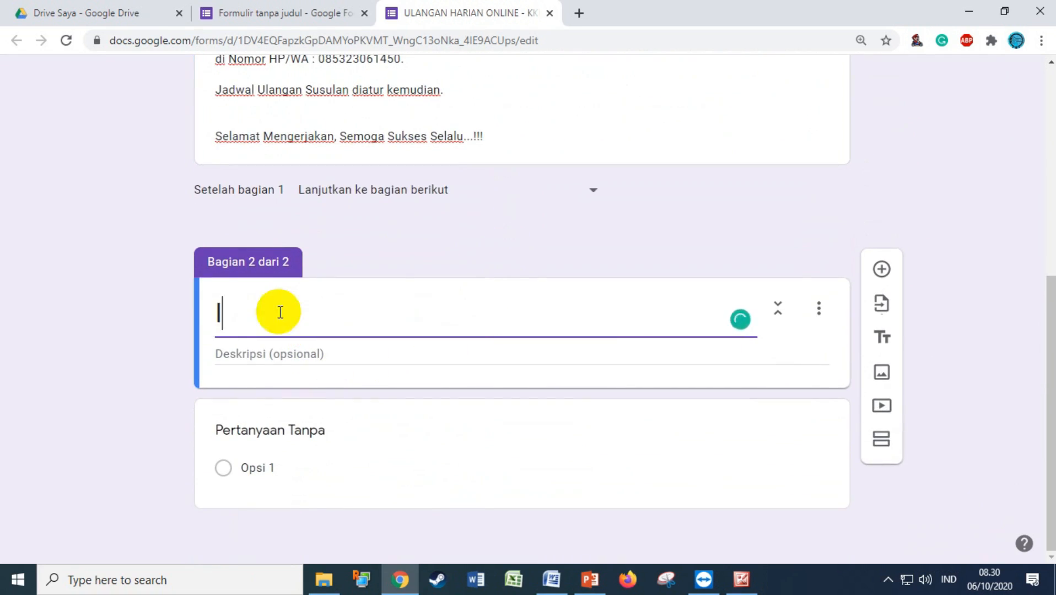
type("dentitas ")
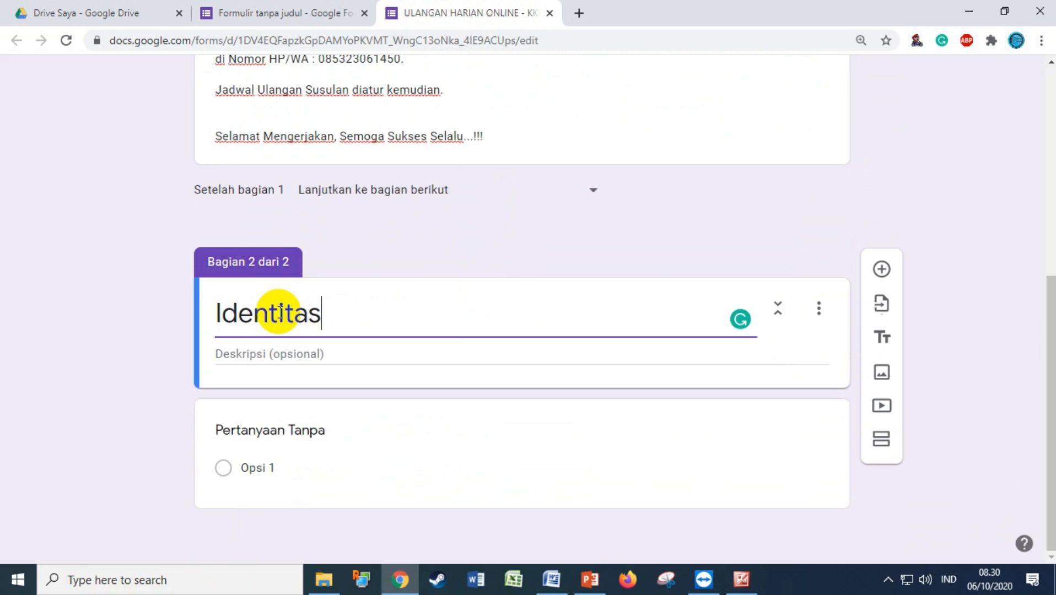
type("Peset")
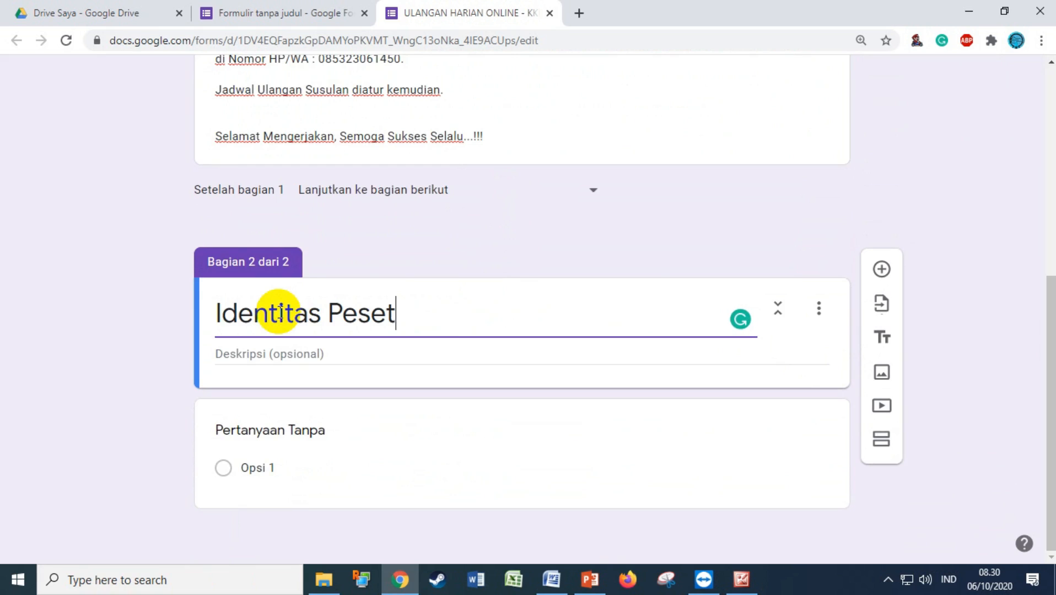
key("BackSpace")
type("rta")
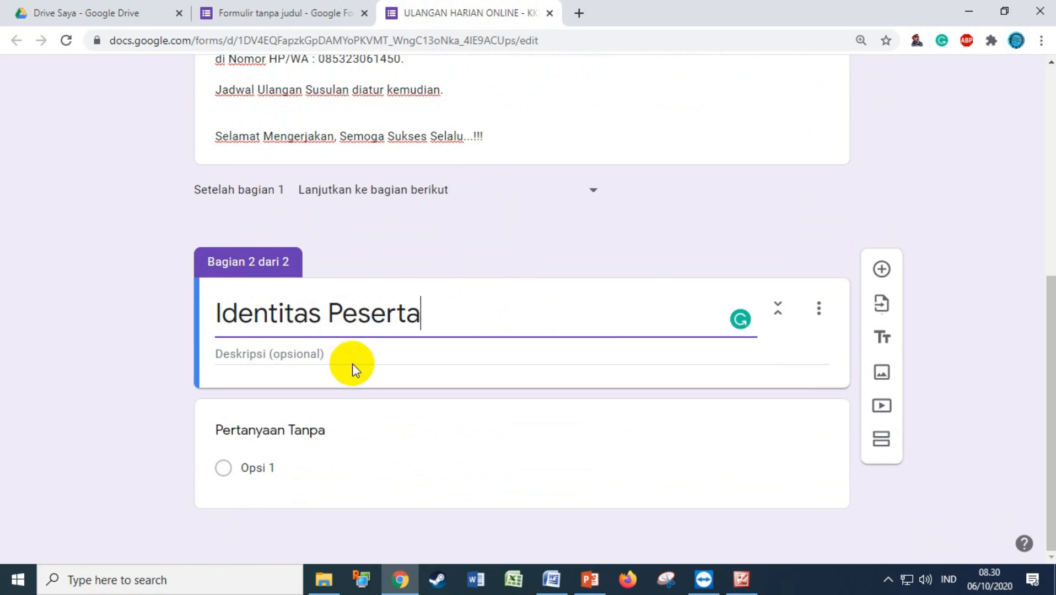
left_click(291, 429)
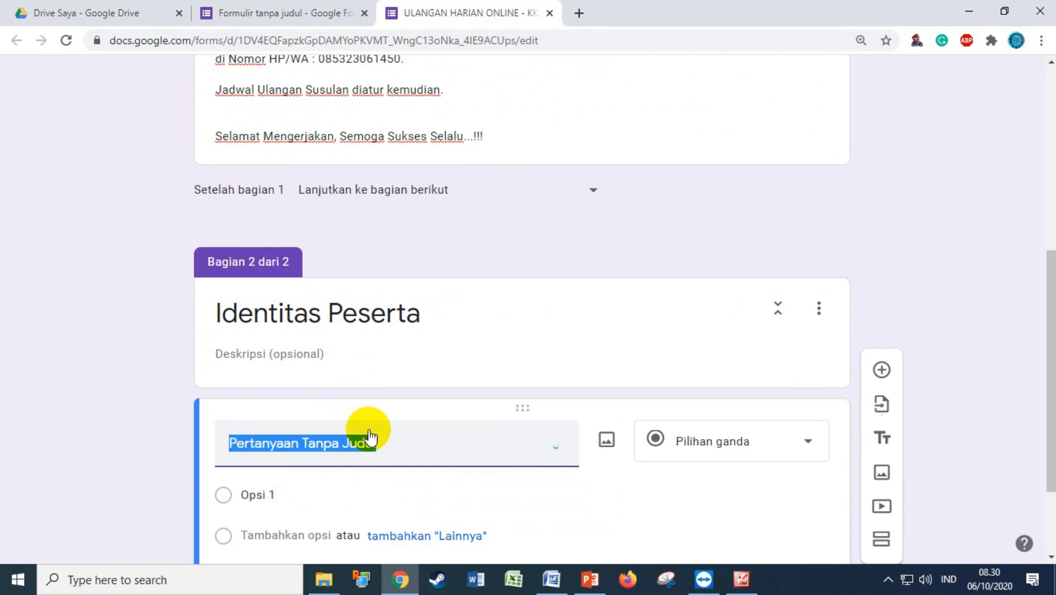
Make the first question a required short answer titled 'NAMA LENGKAP' and add another question below
type("NAMA ")
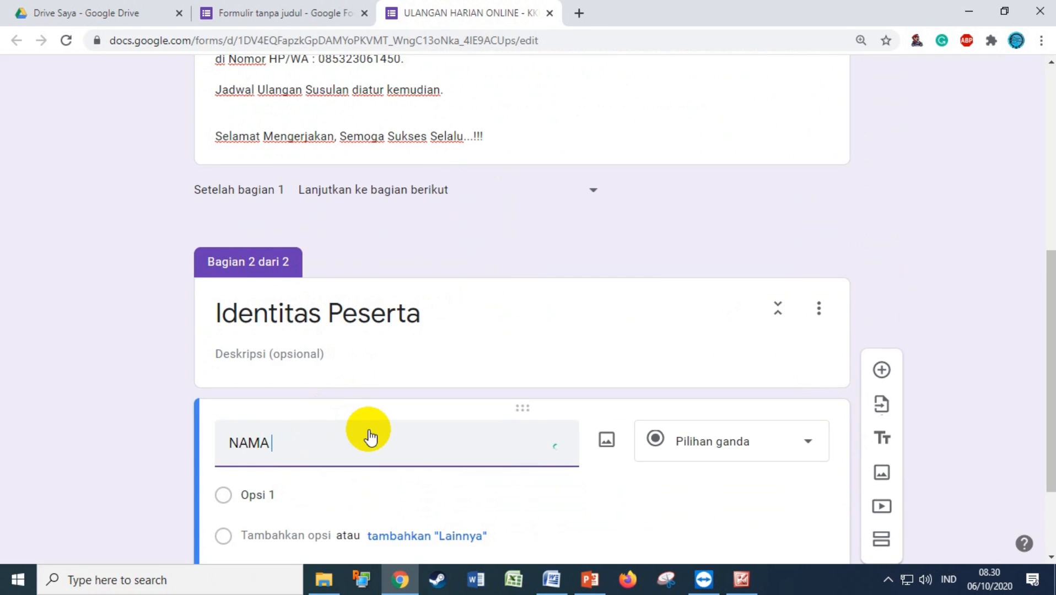
type("LENGKAP")
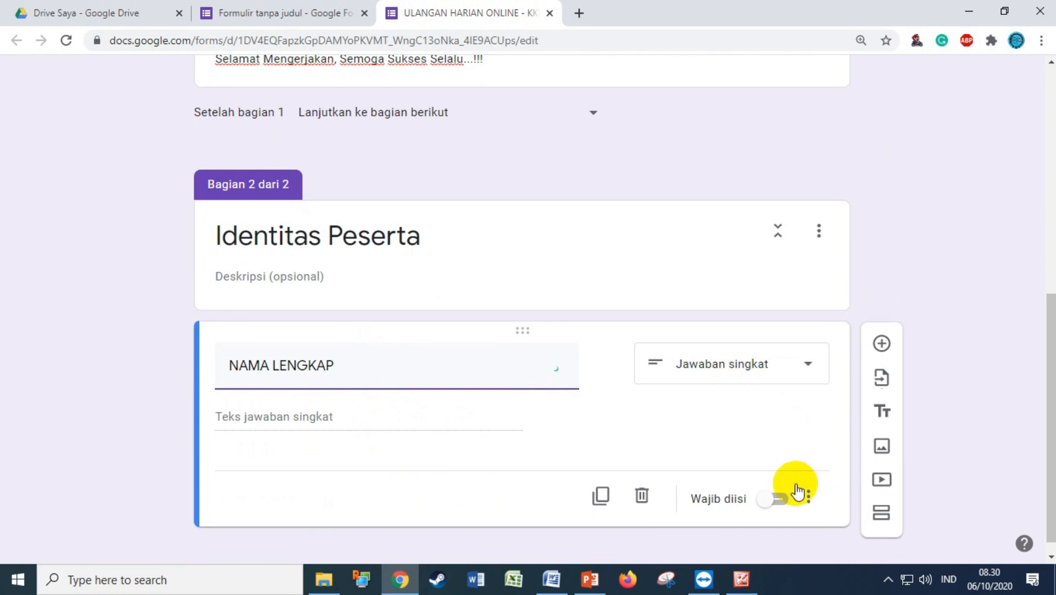
left_click(782, 502)
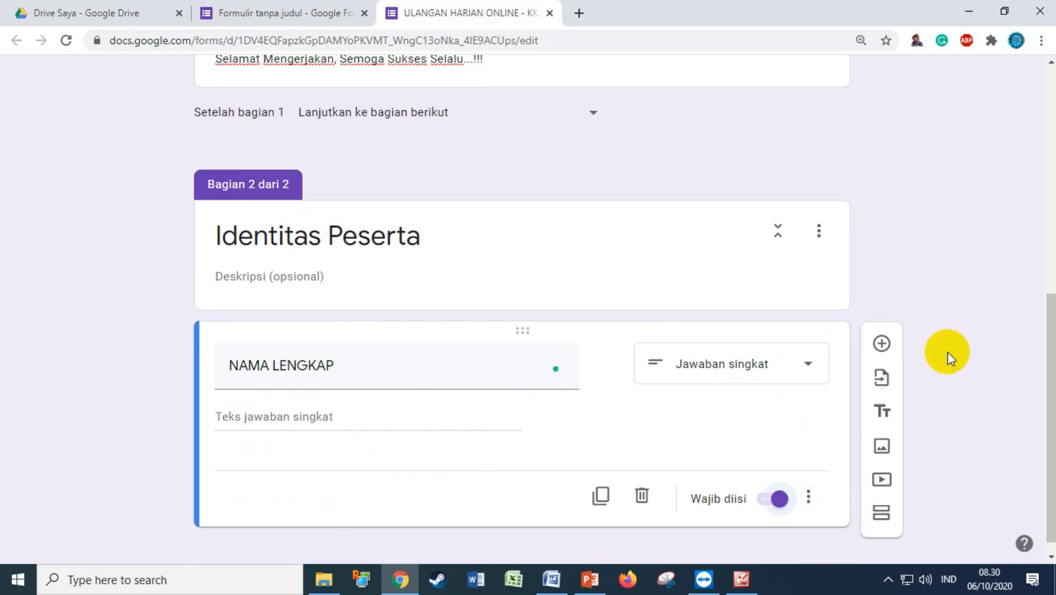
left_click(882, 344)
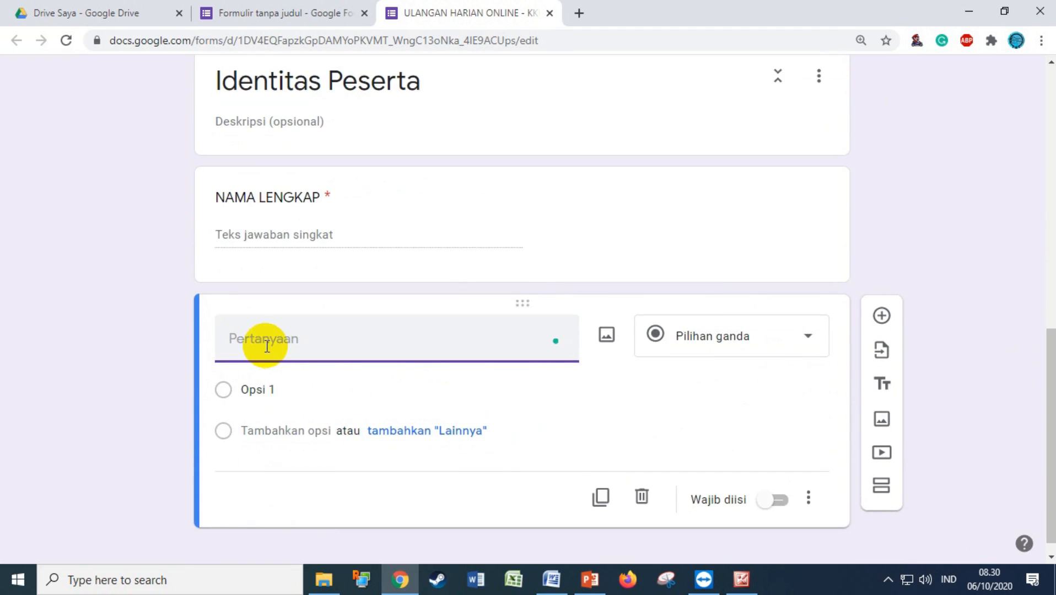
Make the new question a required 'KELAS' drop-down with options X - A, X - B and X - C
type("KELAS")
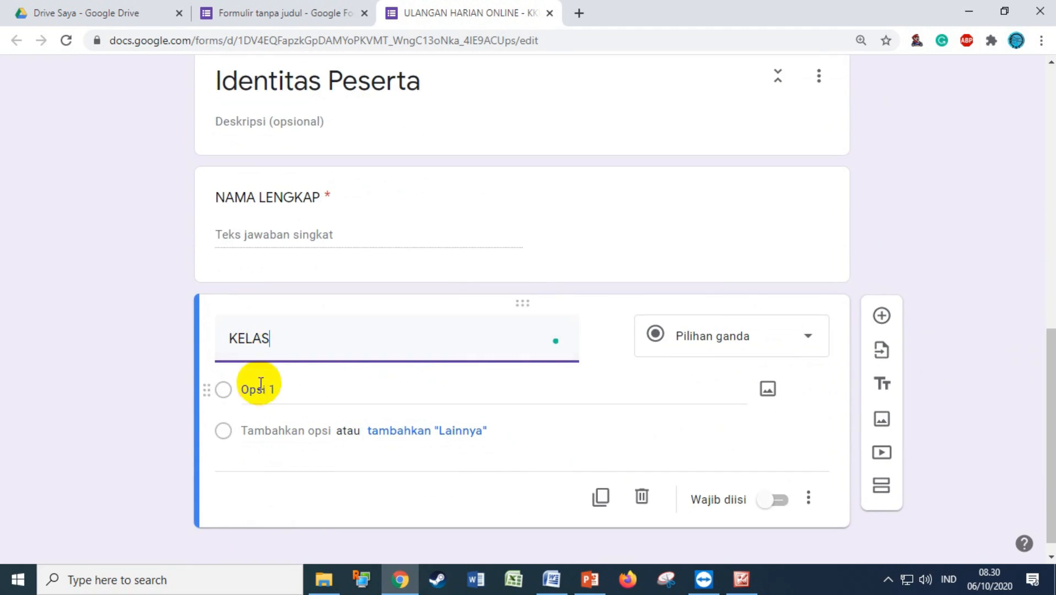
left_click(752, 355)
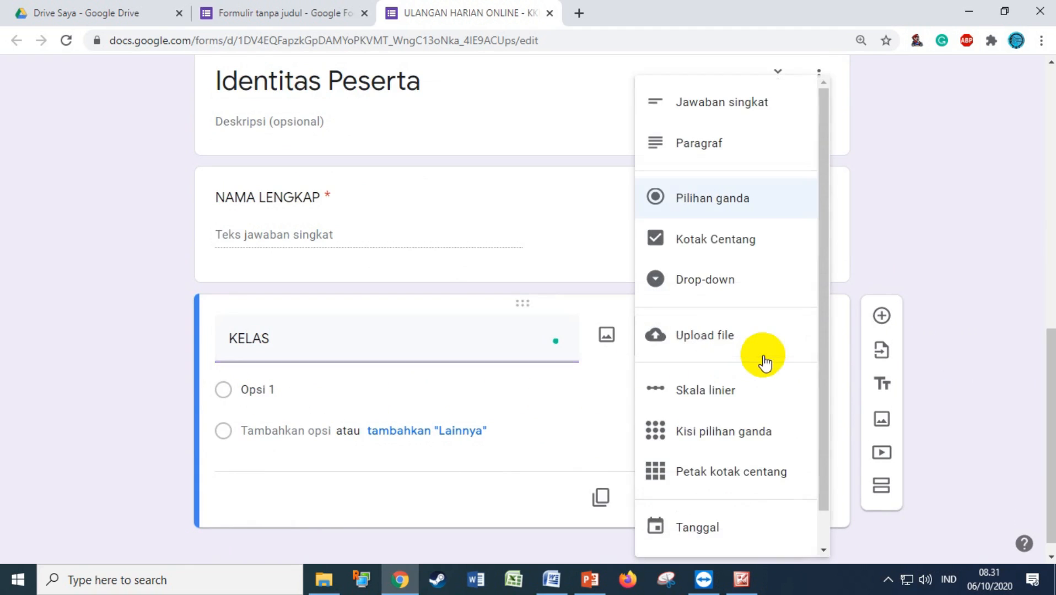
left_click(718, 282)
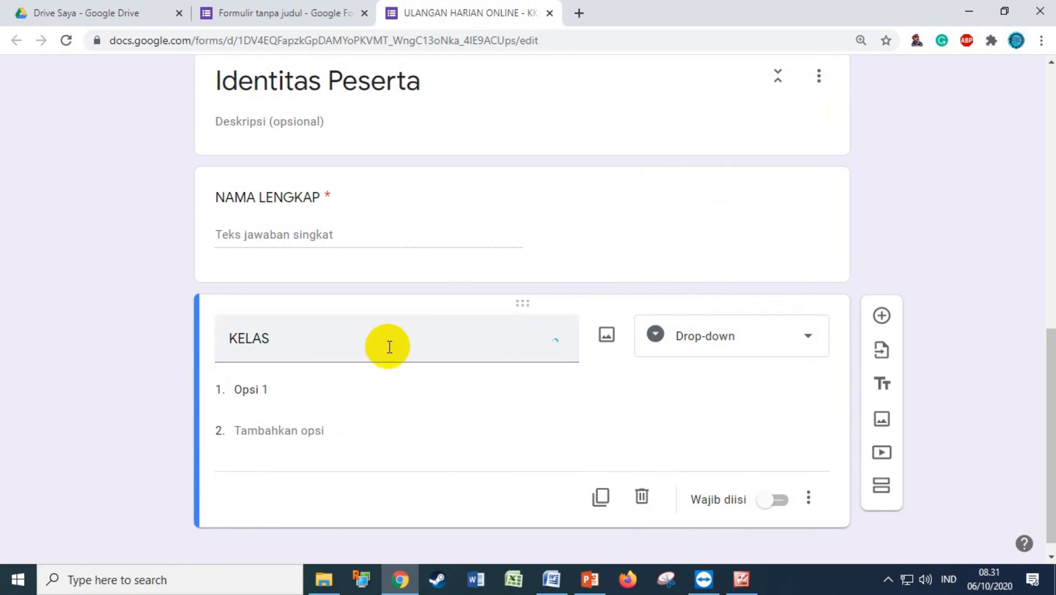
left_click(316, 379)
type("X")
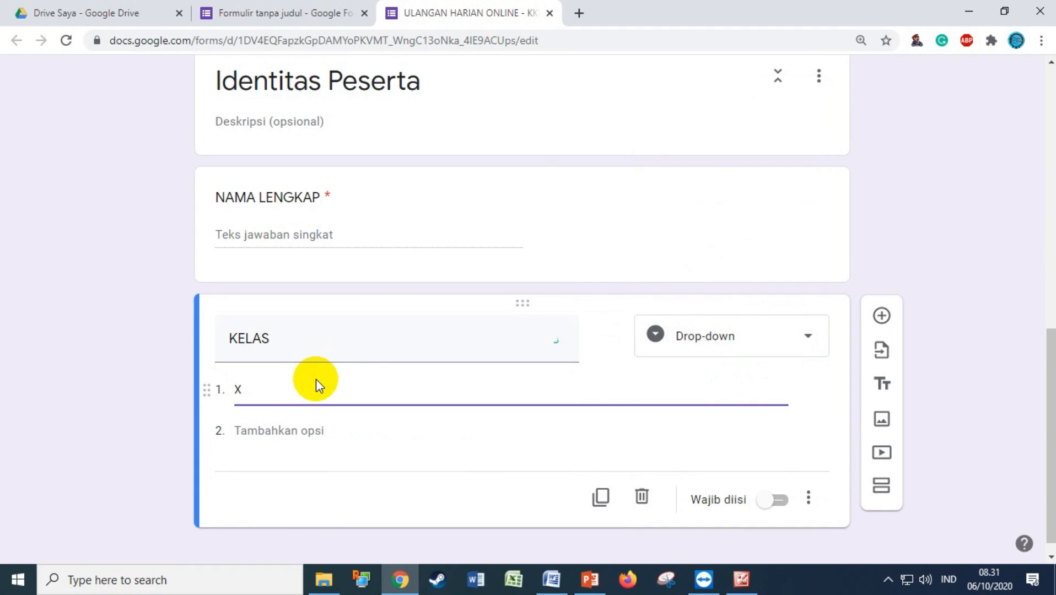
type(" - A")
left_click(284, 431)
type("X")
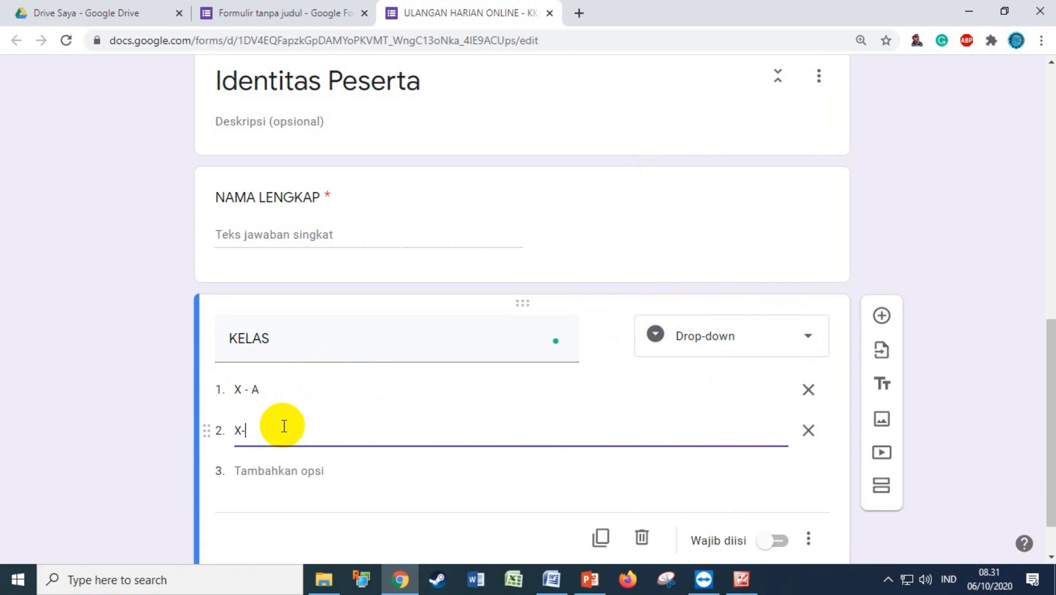
type(" - B")
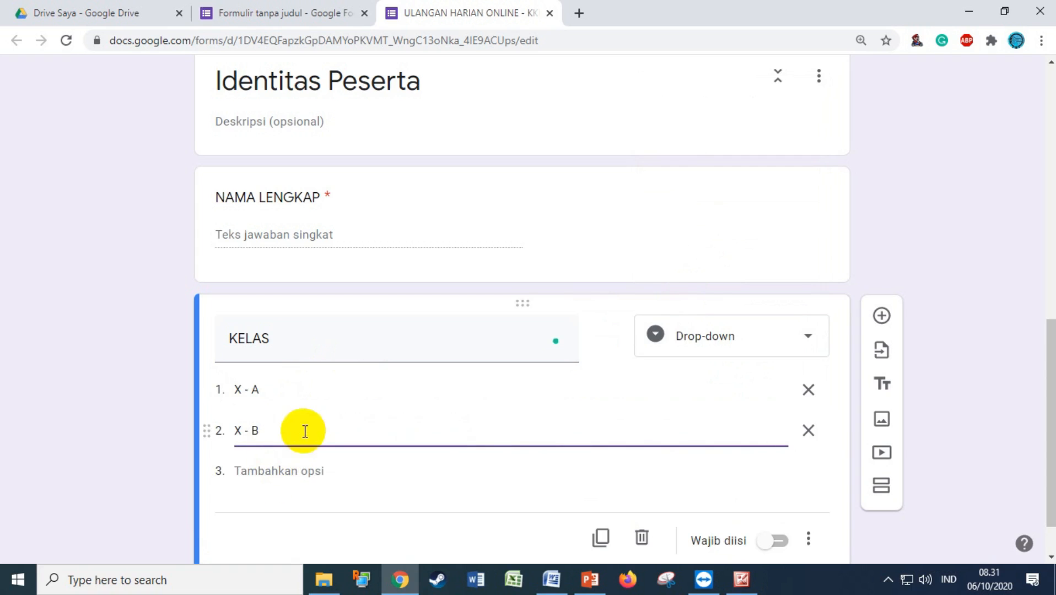
left_click(281, 471)
type("X - C")
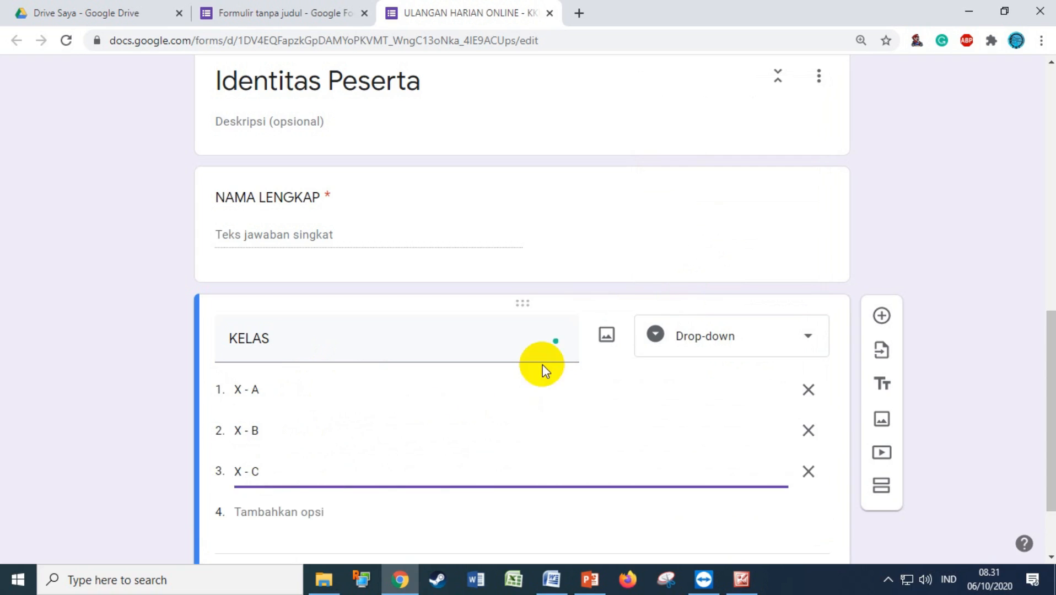
scroll(551, 364, "down", 2)
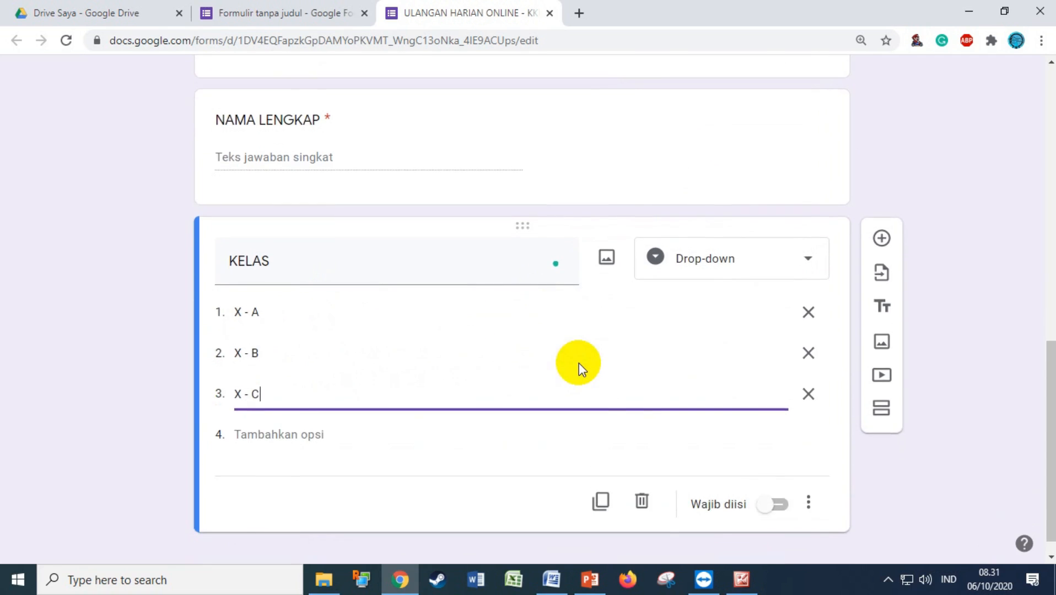
left_click(773, 504)
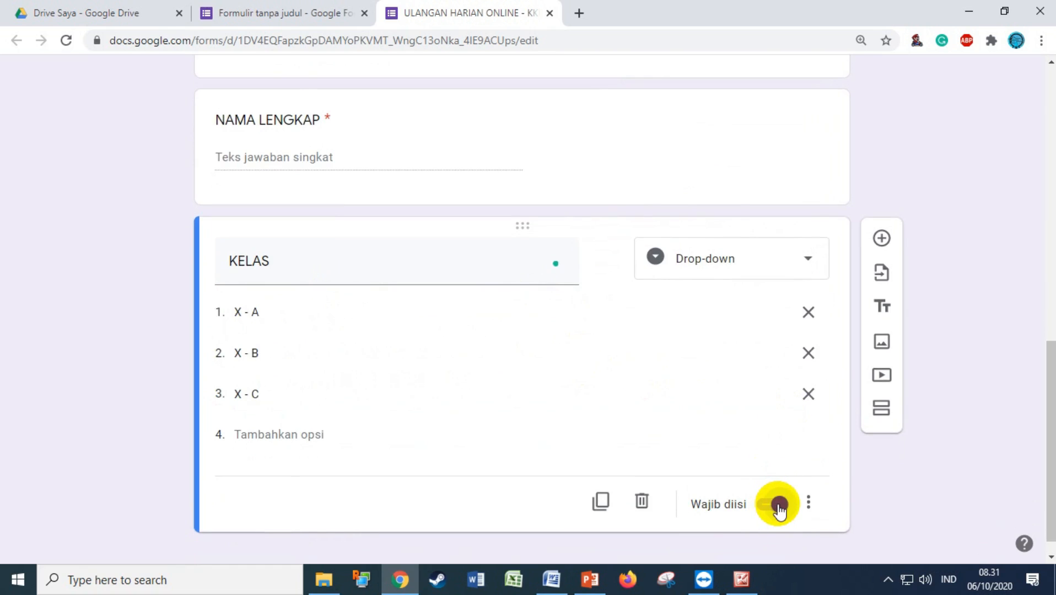
scroll(639, 413, "up", 2)
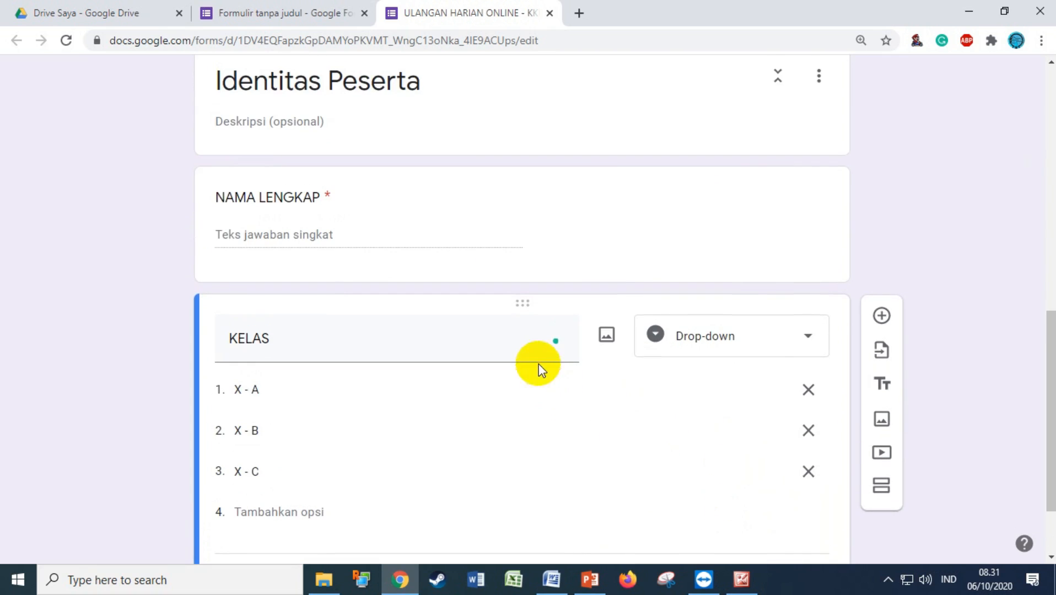
Add a short-answer question 'NIS' with the description '(Nomor Induk Siswa)'
left_click(885, 317)
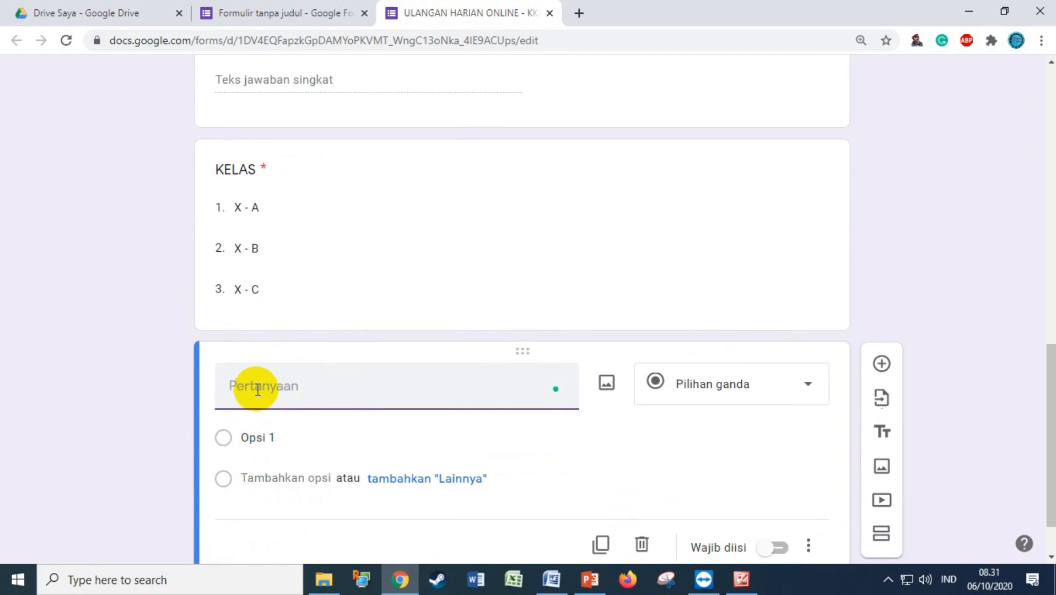
type("NIS")
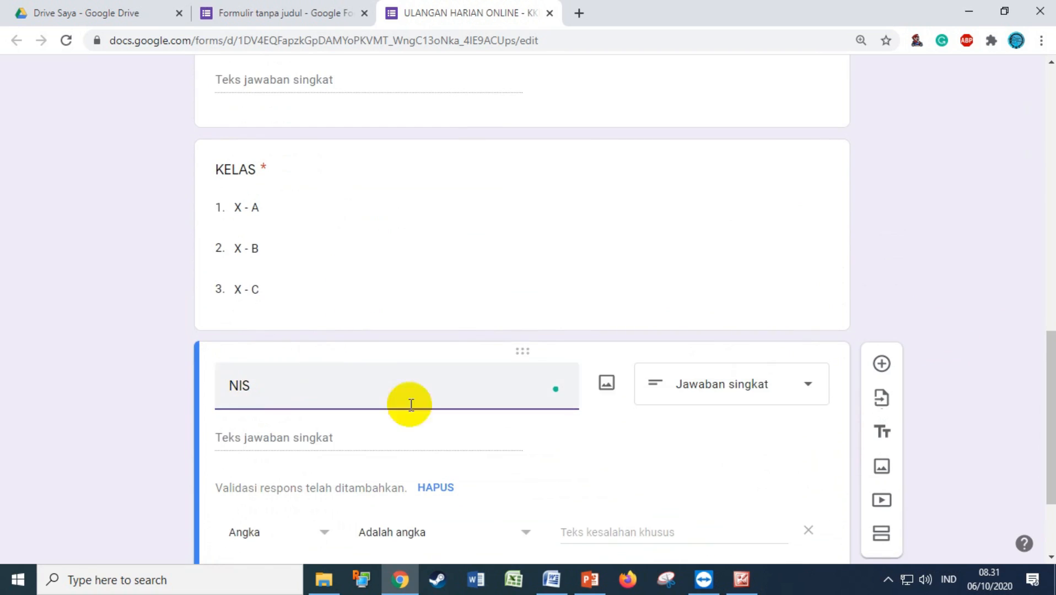
scroll(551, 386, "down", 2)
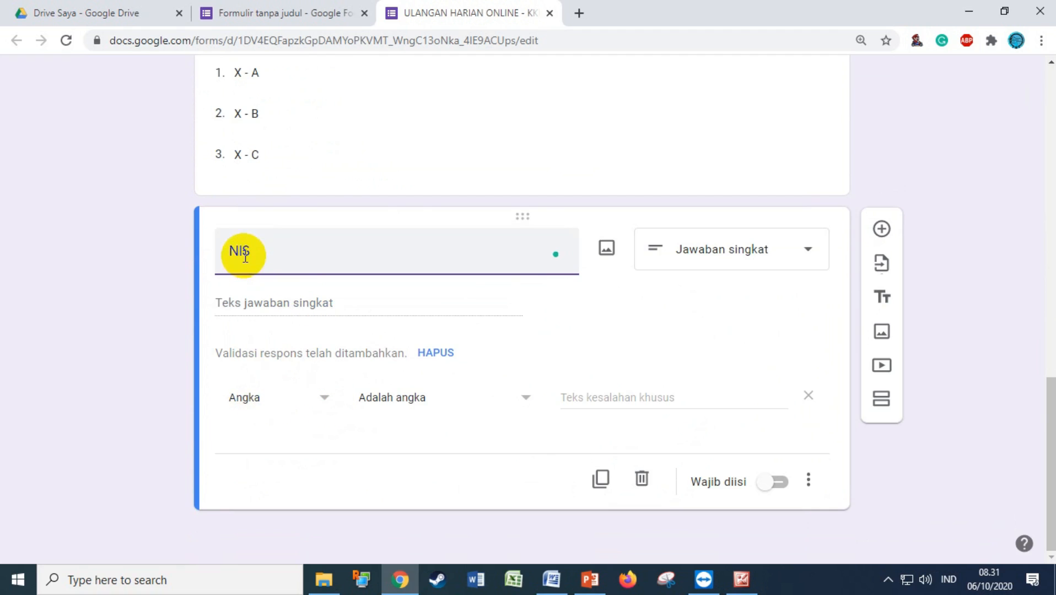
left_click(808, 480)
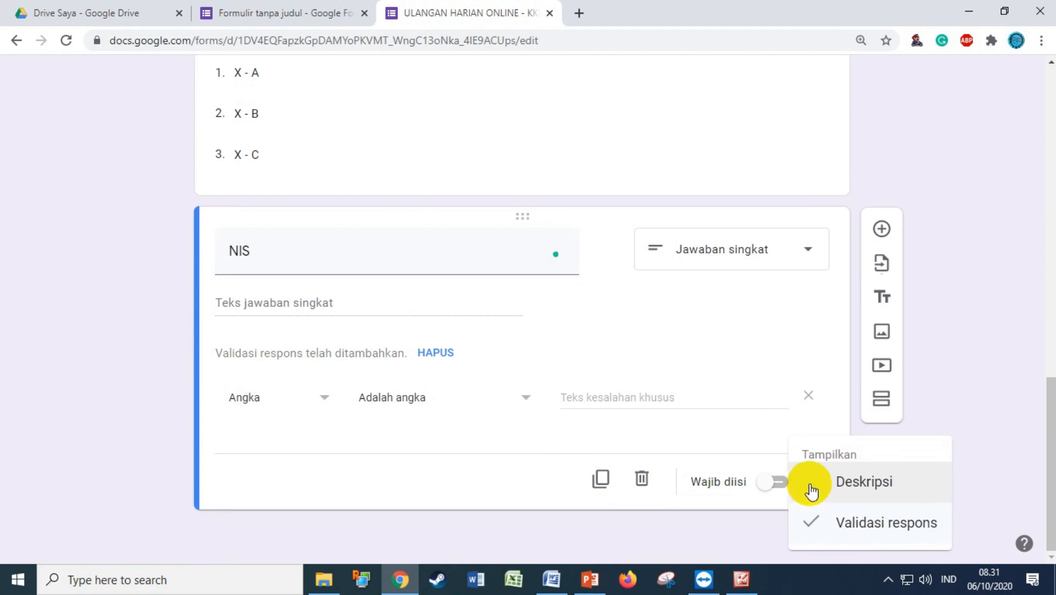
left_click(848, 483)
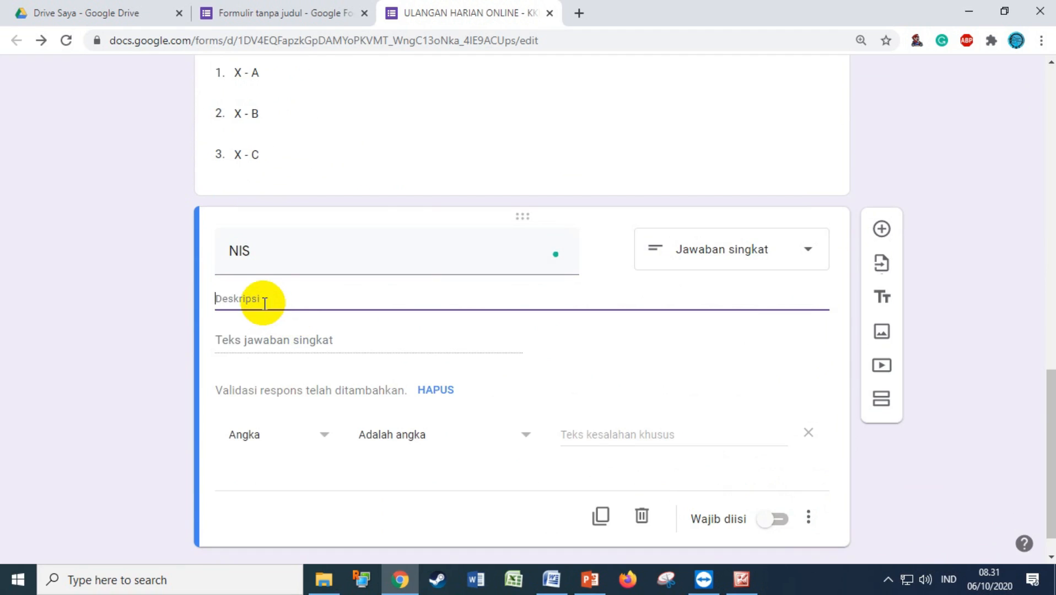
type("(Nomor induk Siswa")
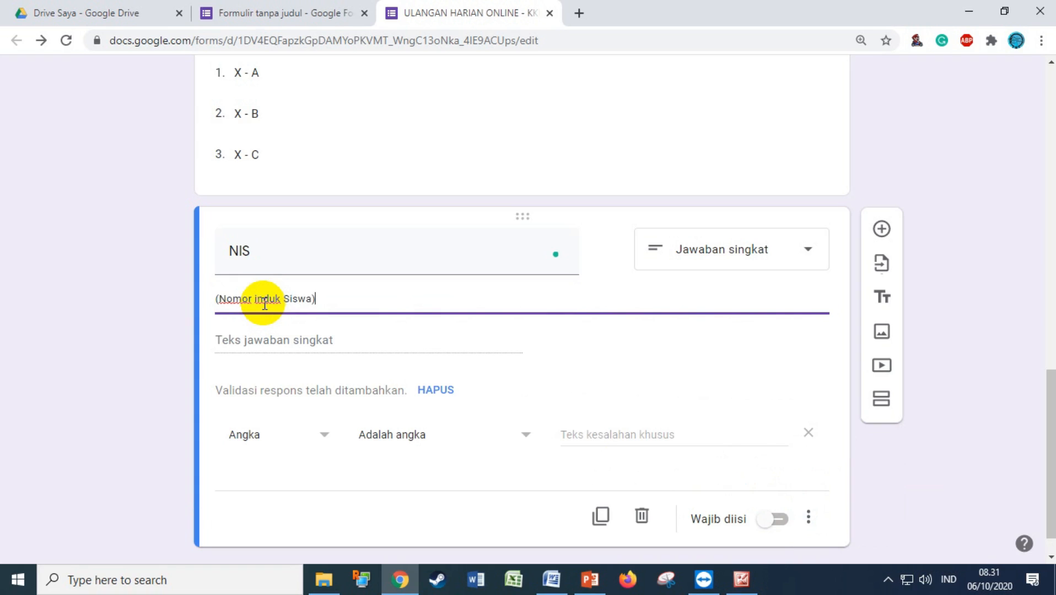
key("BackSpace")
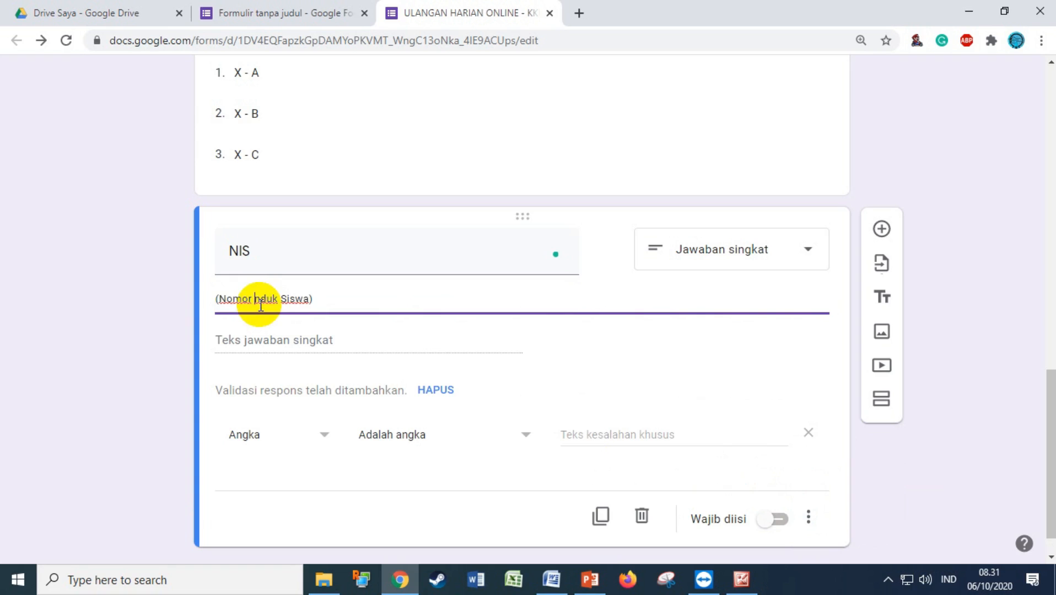
type("I")
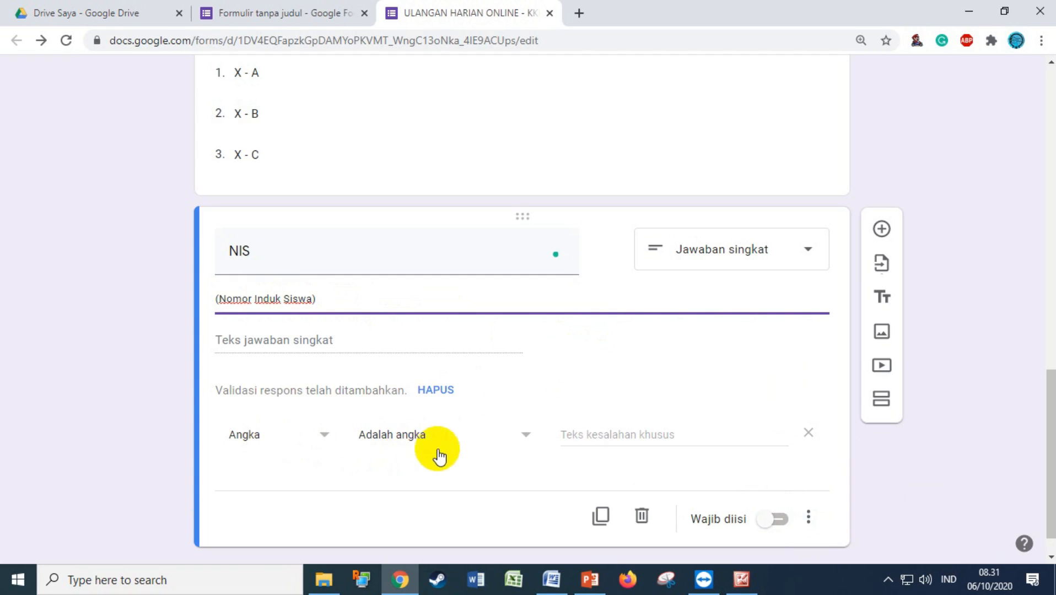
Validate NIS as a number with error 'HANYA DIISI DENGAN ANGKA!' and make it required
left_click(635, 436)
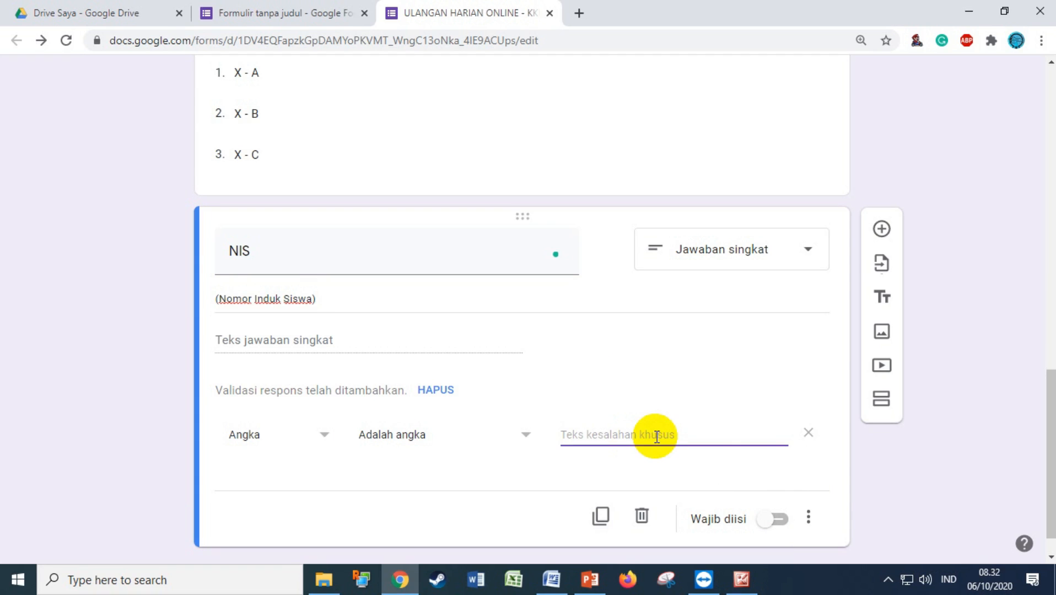
type("HANYA DII")
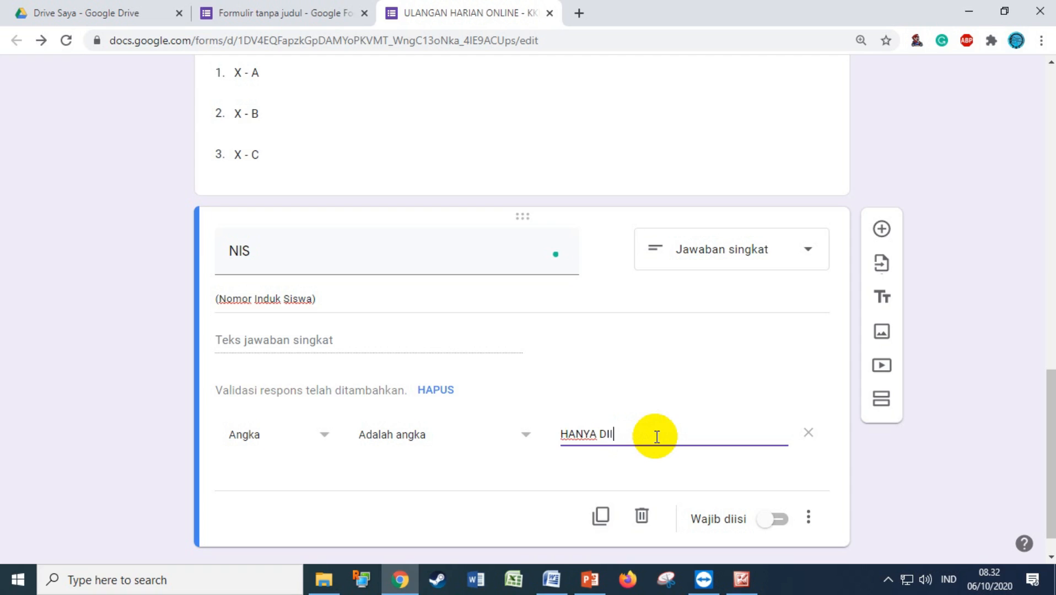
type("SI DENGAN ANGKA!")
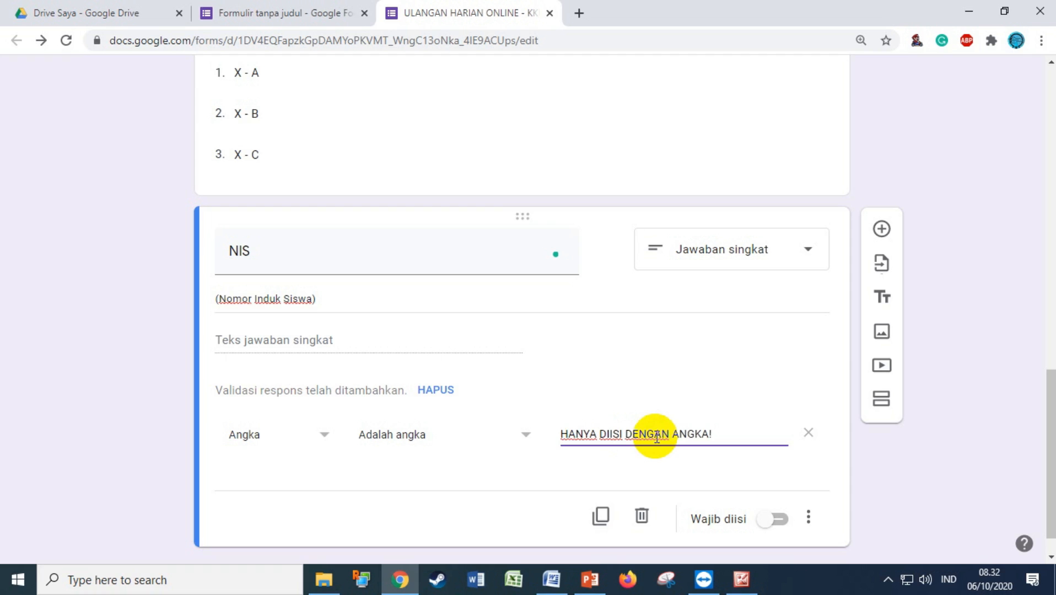
left_click(777, 518)
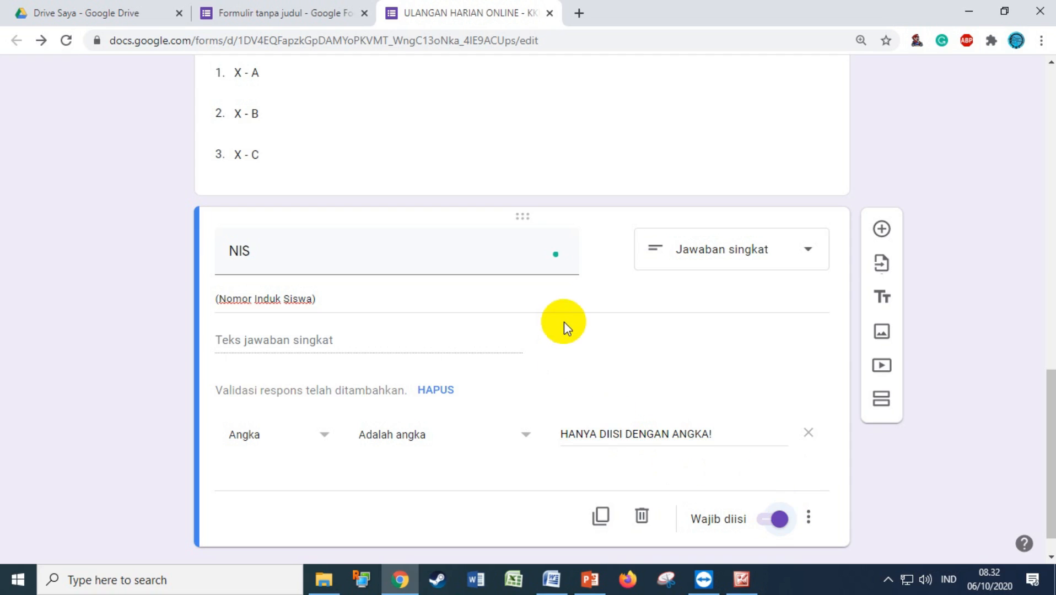
scroll(563, 322, "up", 7)
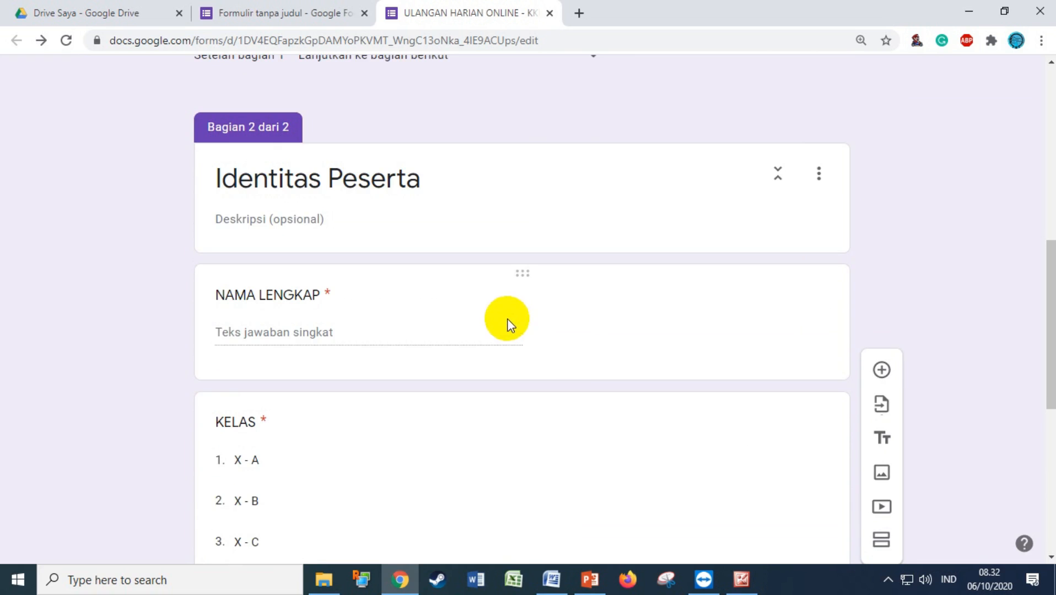
scroll(507, 319, "down", 4)
scroll(508, 319, "down", 1)
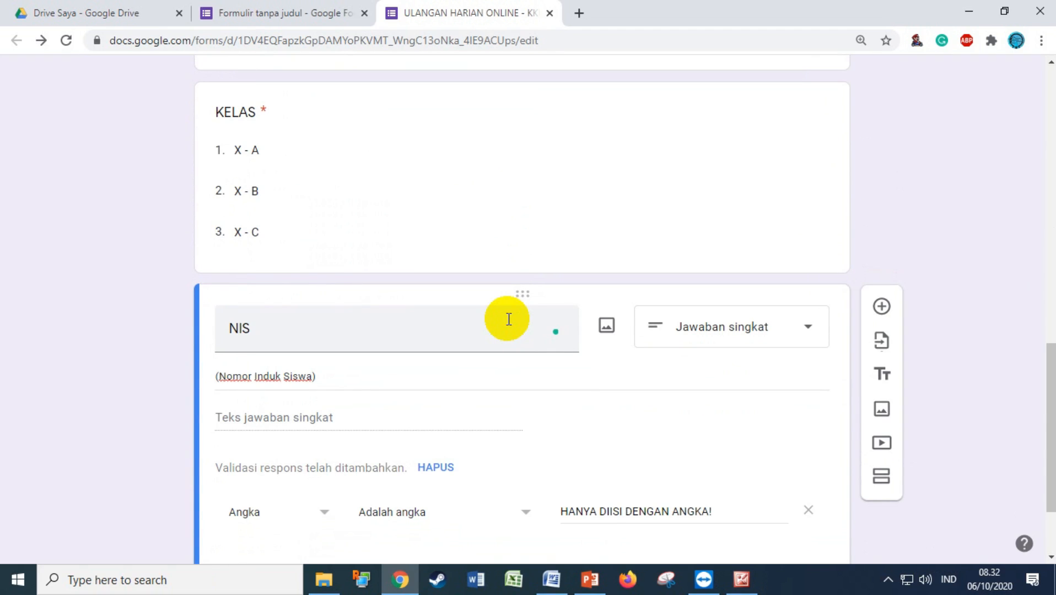
scroll(508, 318, "down", 1)
scroll(541, 327, "down", 1)
scroll(634, 350, "up", 2)
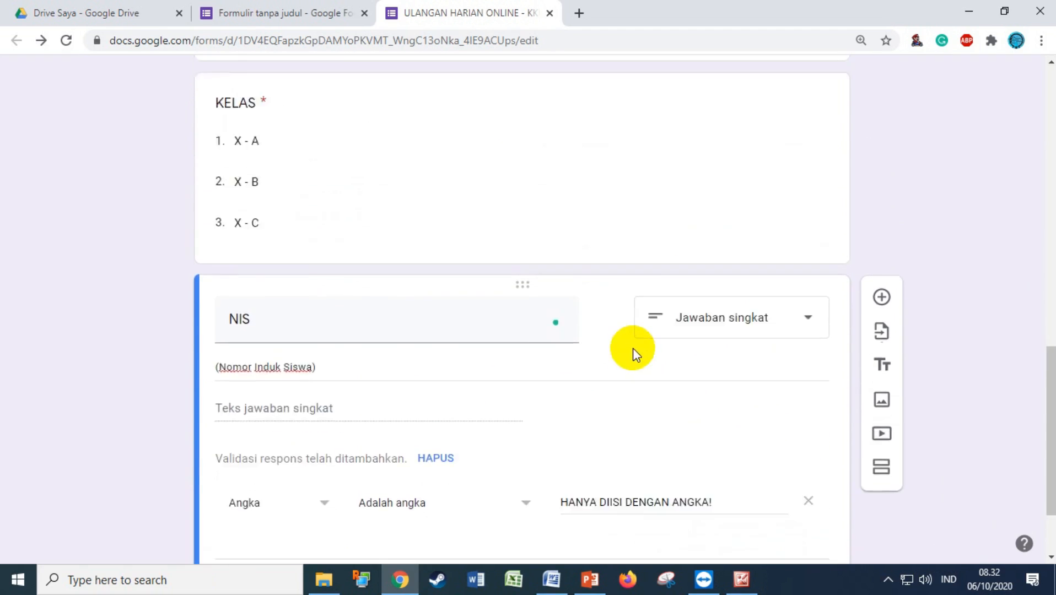
scroll(631, 348, "up", 3)
scroll(643, 344, "down", 5)
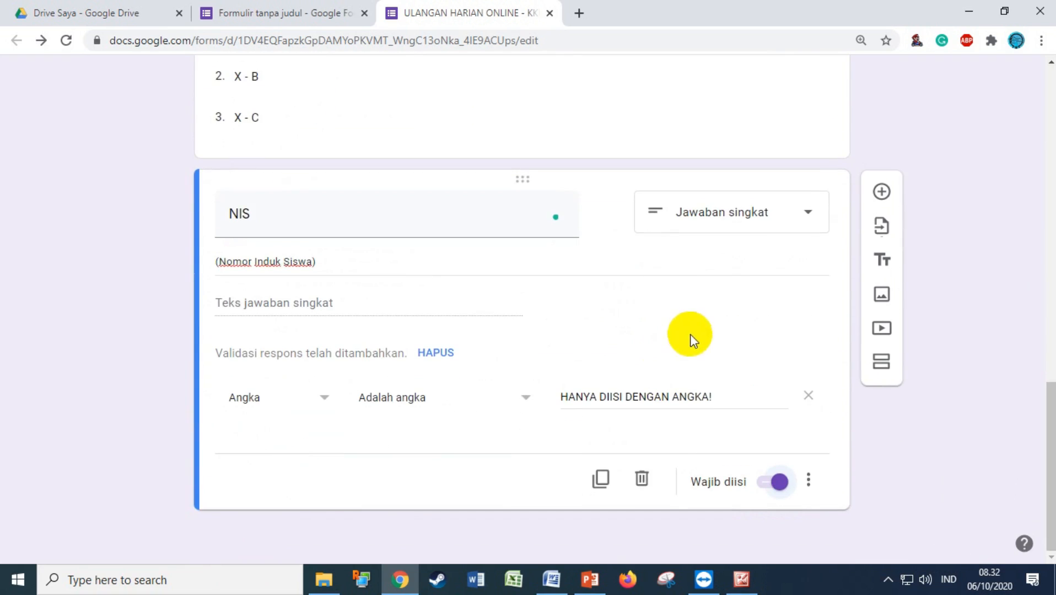
Add a section 'SOAL' instructing answers without periods or commas, and add a question to it
left_click(880, 364)
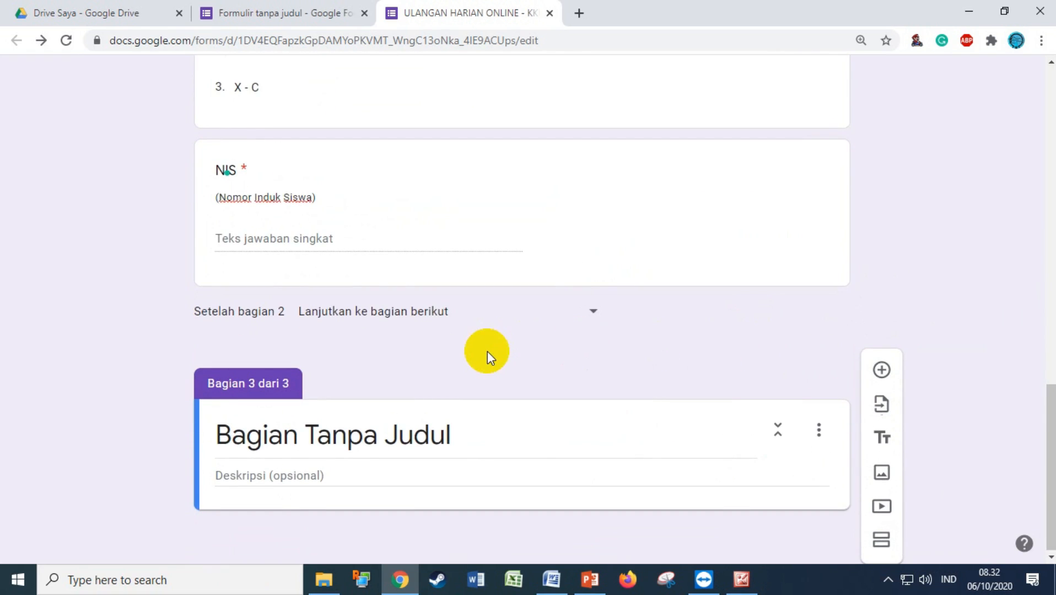
left_click(291, 444)
type("SOAL")
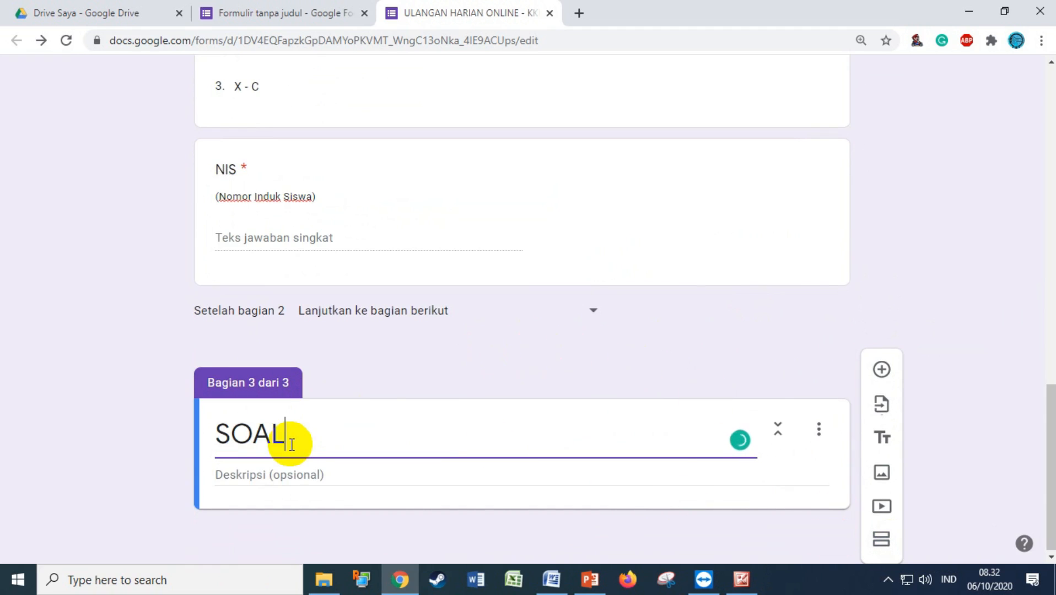
left_click(242, 479)
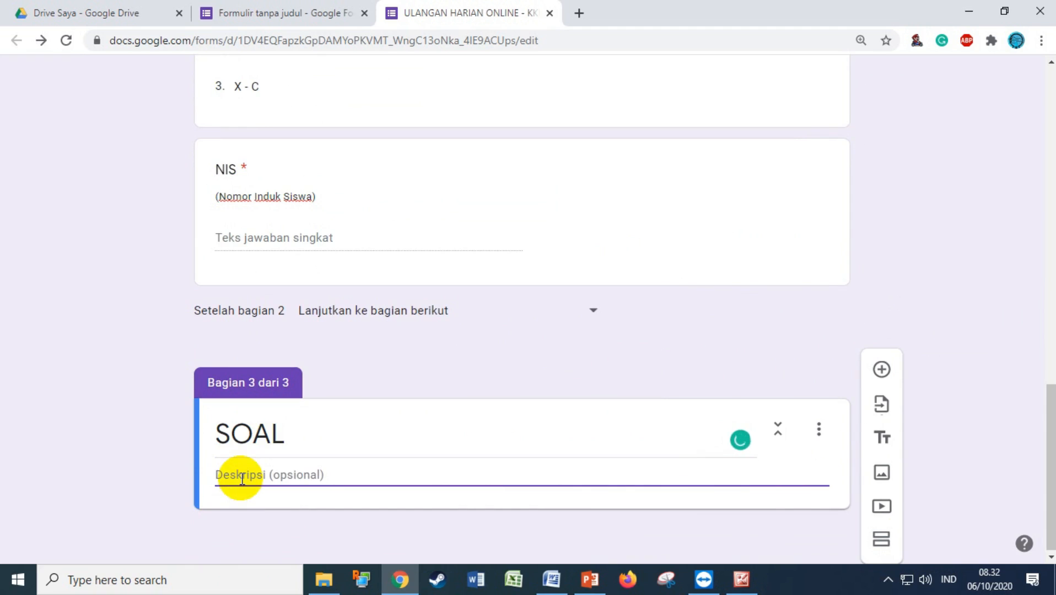
type("Jawablah ")
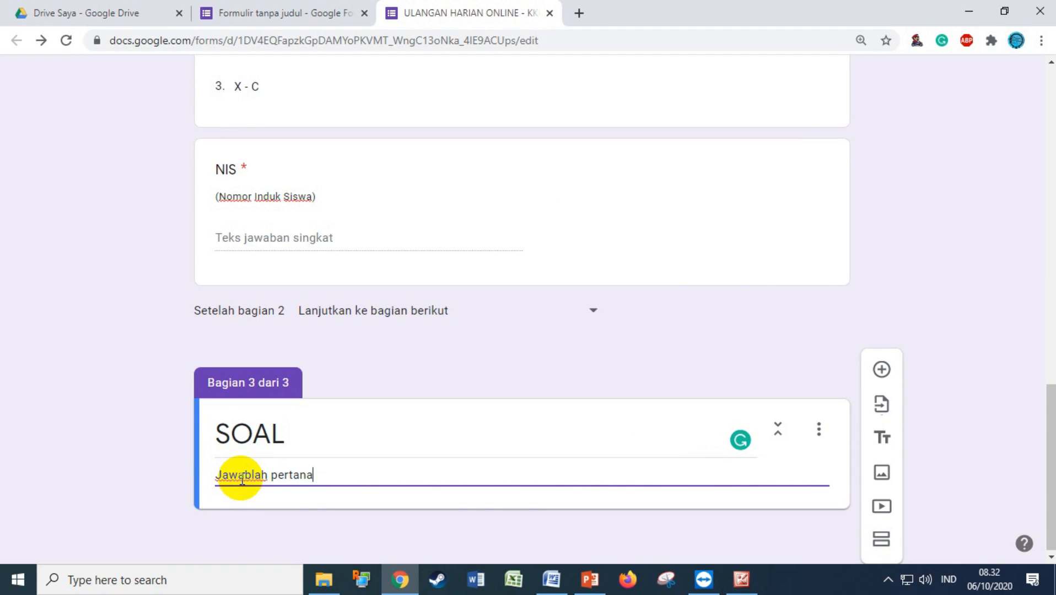
type("pertanyaan berikut dengan benar! (Tn")
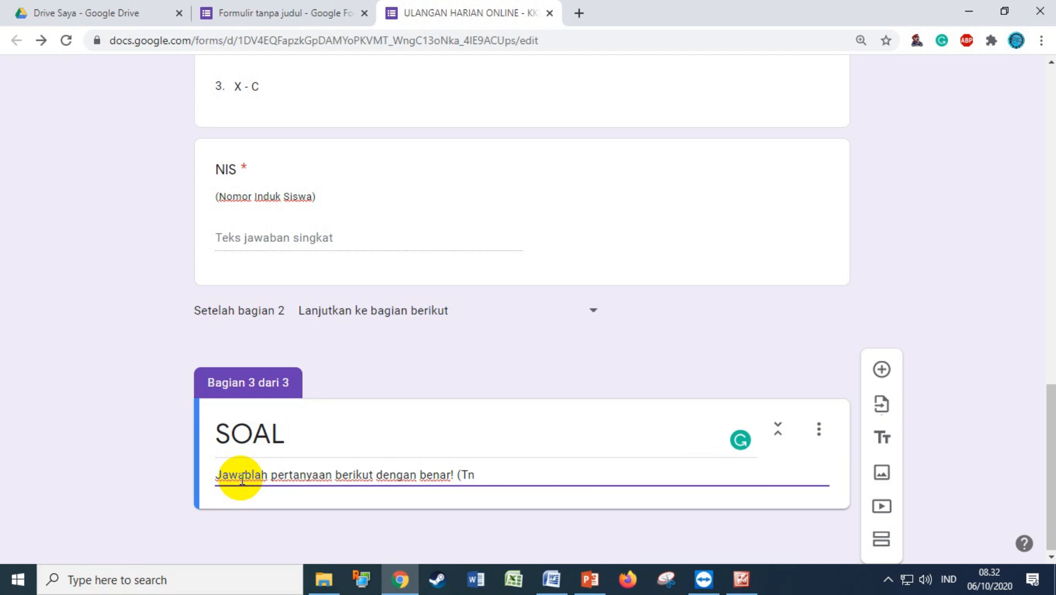
type("tanda baca")
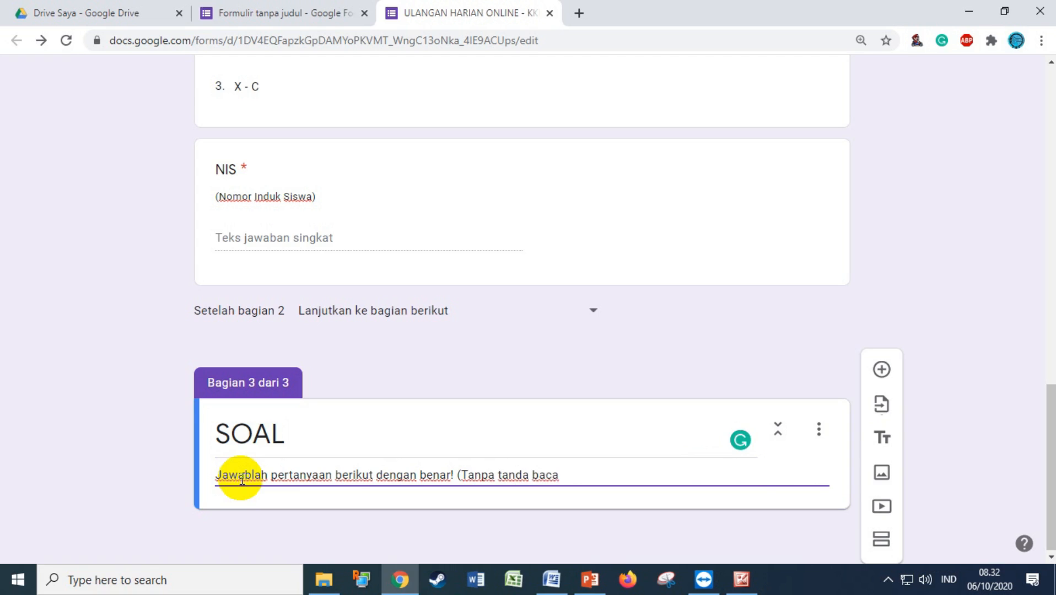
type(" titik")
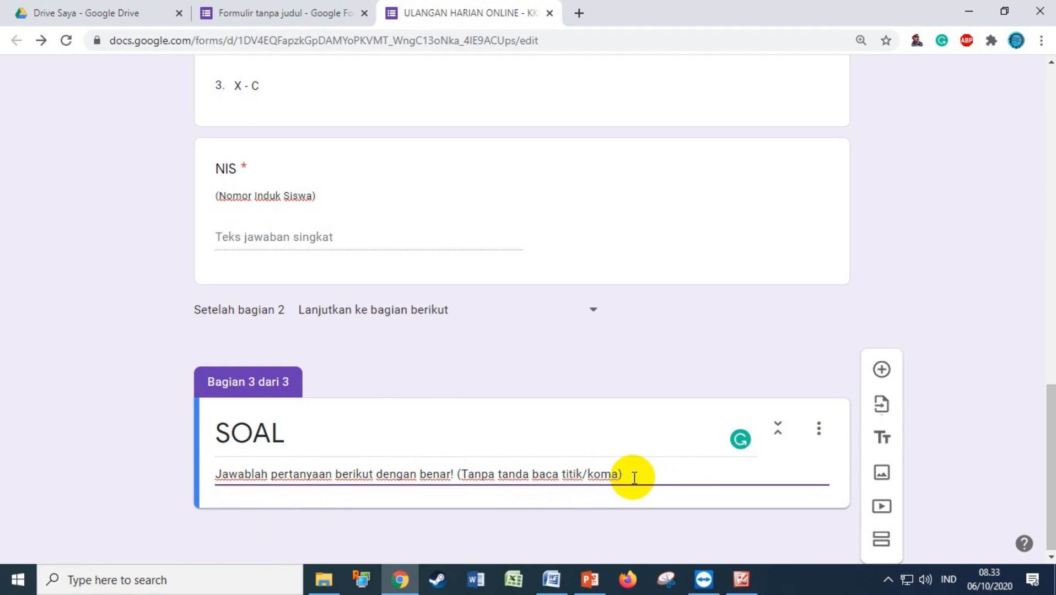
left_click(882, 370)
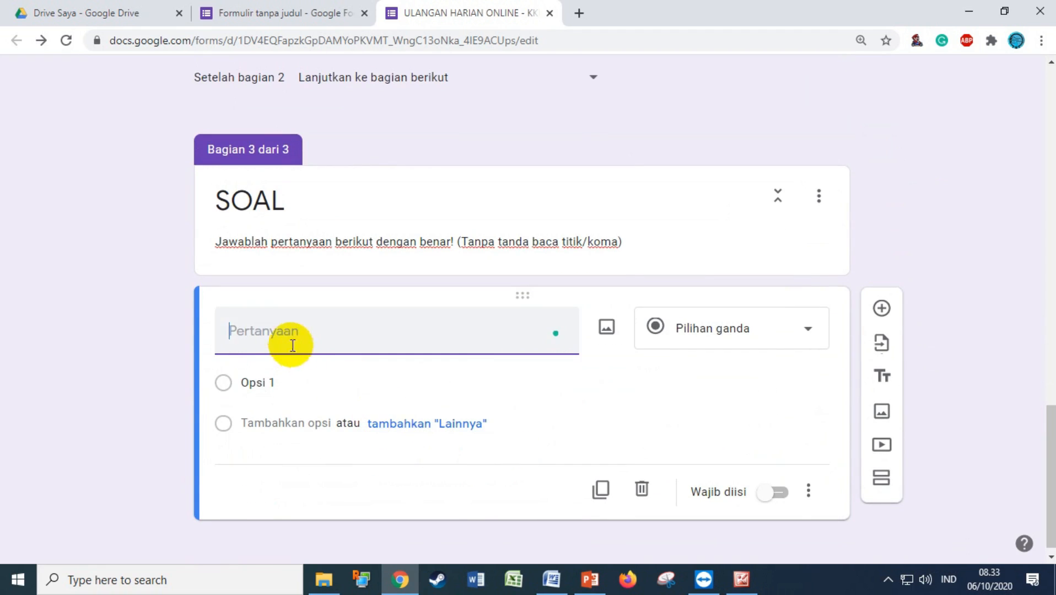
Show question 4 with its processor picture in the Contoh Soal Google Form document, then open Start
left_click(551, 578)
scroll(547, 427, "up", 10)
scroll(549, 426, "up", 15)
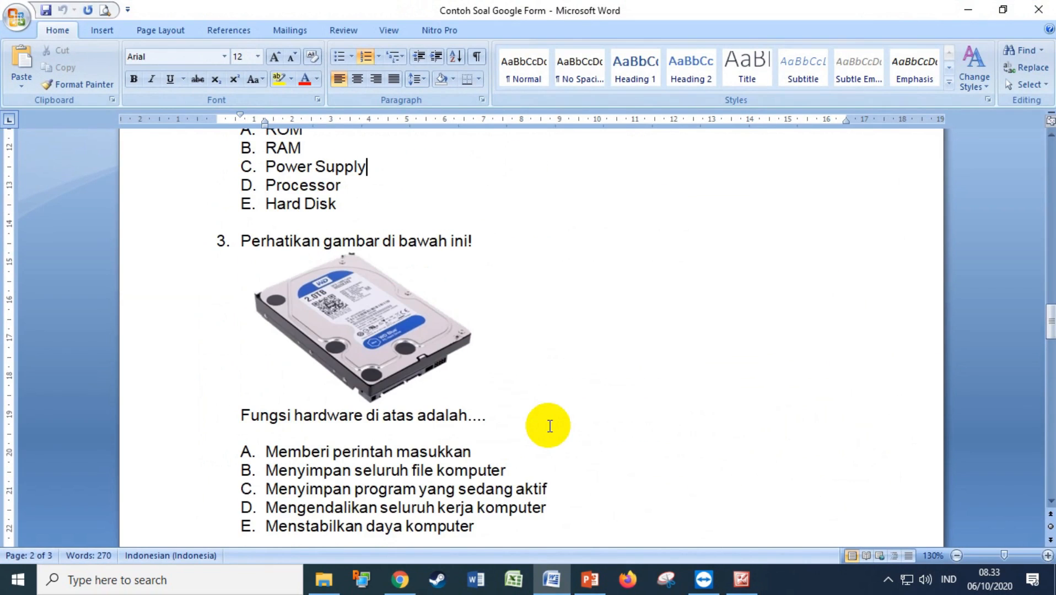
scroll(549, 426, "up", 5)
scroll(550, 422, "up", 2)
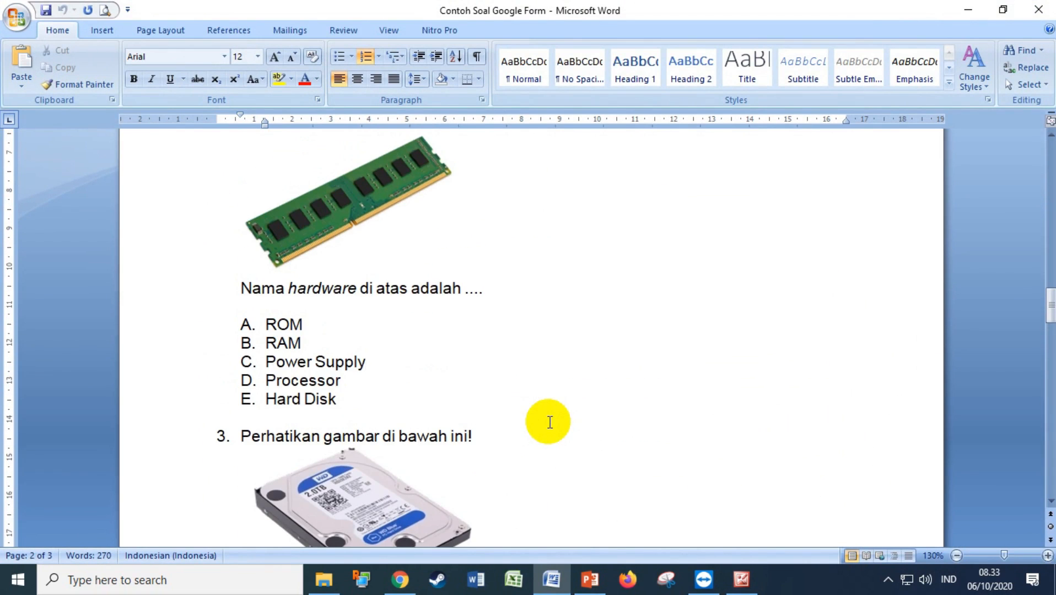
scroll(550, 423, "down", 8)
scroll(549, 422, "down", 13)
scroll(549, 422, "up", 3)
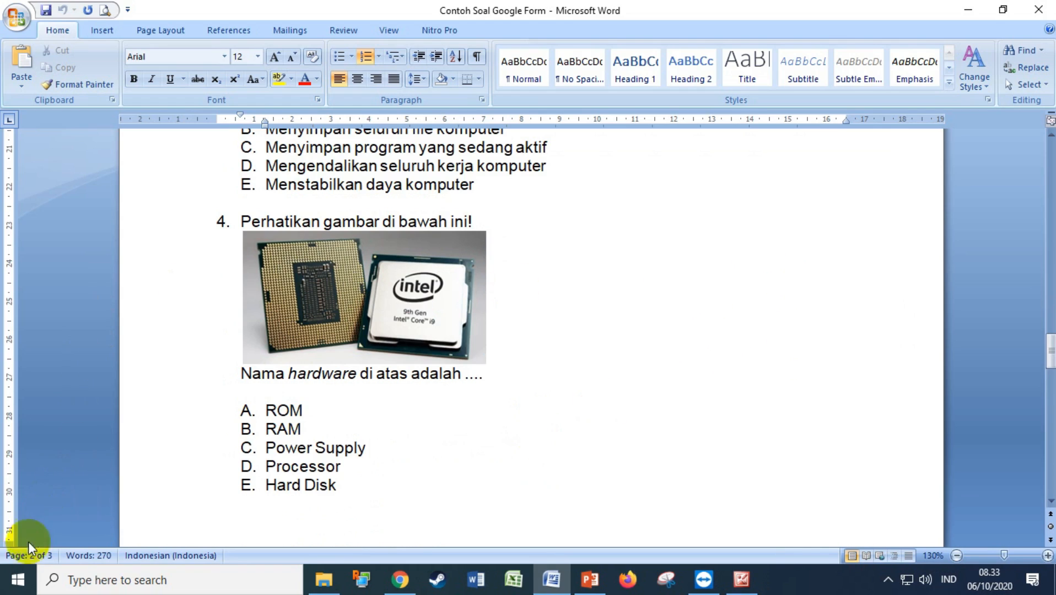
left_click(19, 584)
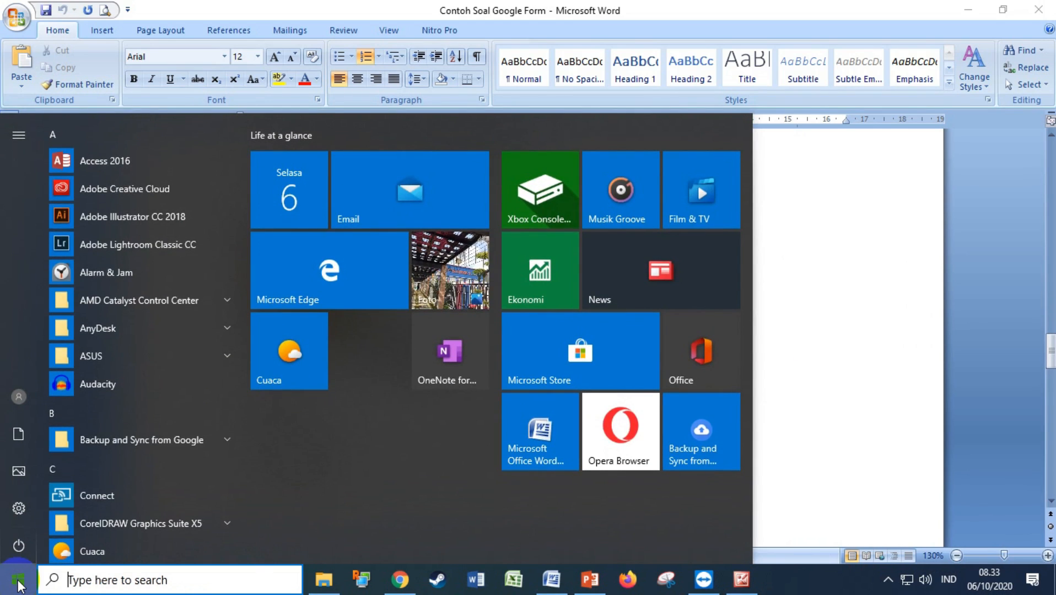
Snip question 4's processor picture and save it as PNG '1' on Local Disk (F:)
type("sni")
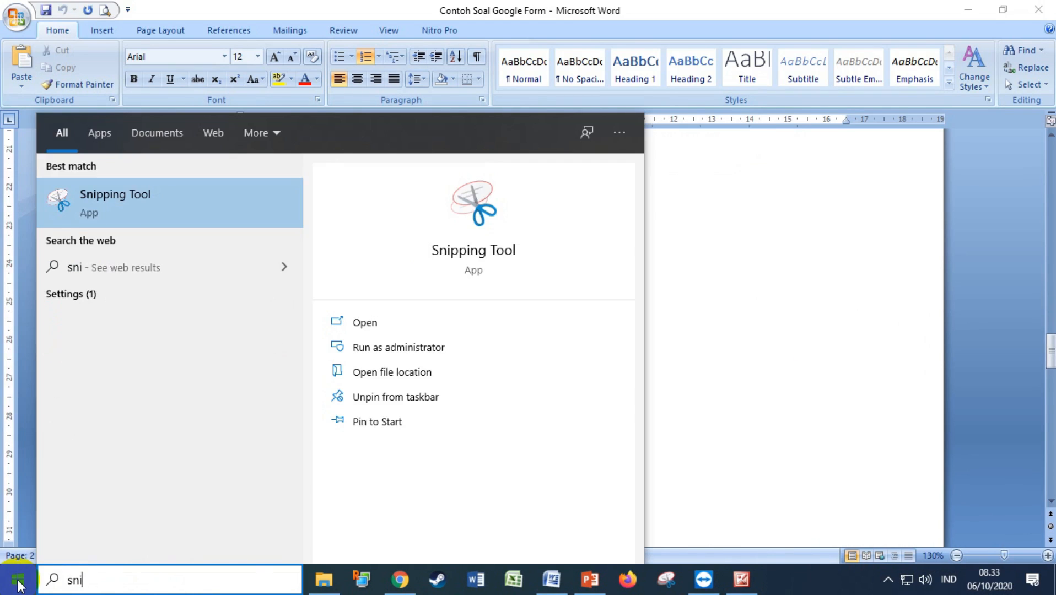
left_click(105, 204)
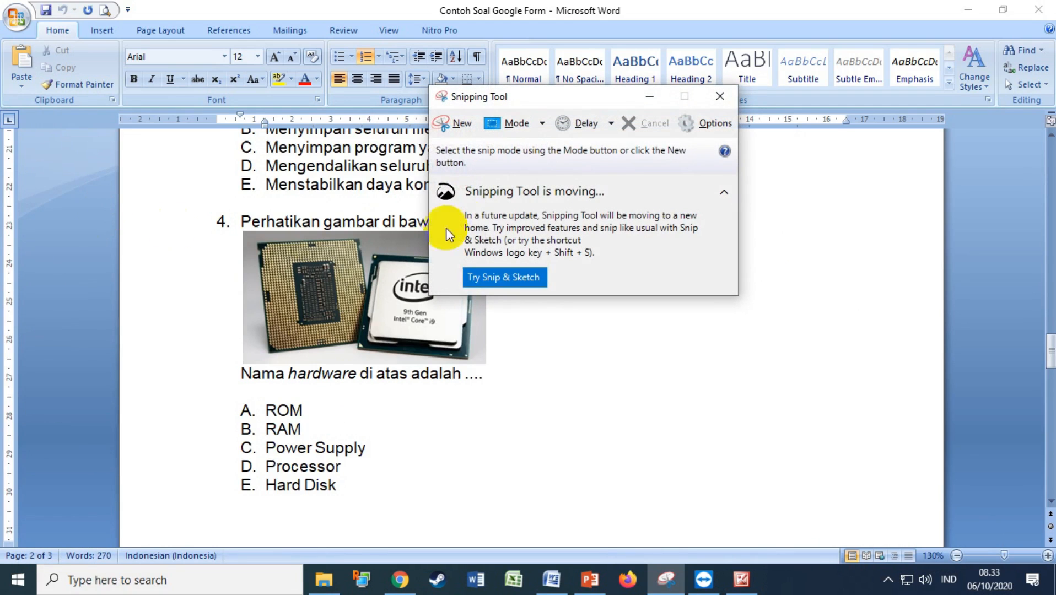
left_click(450, 128)
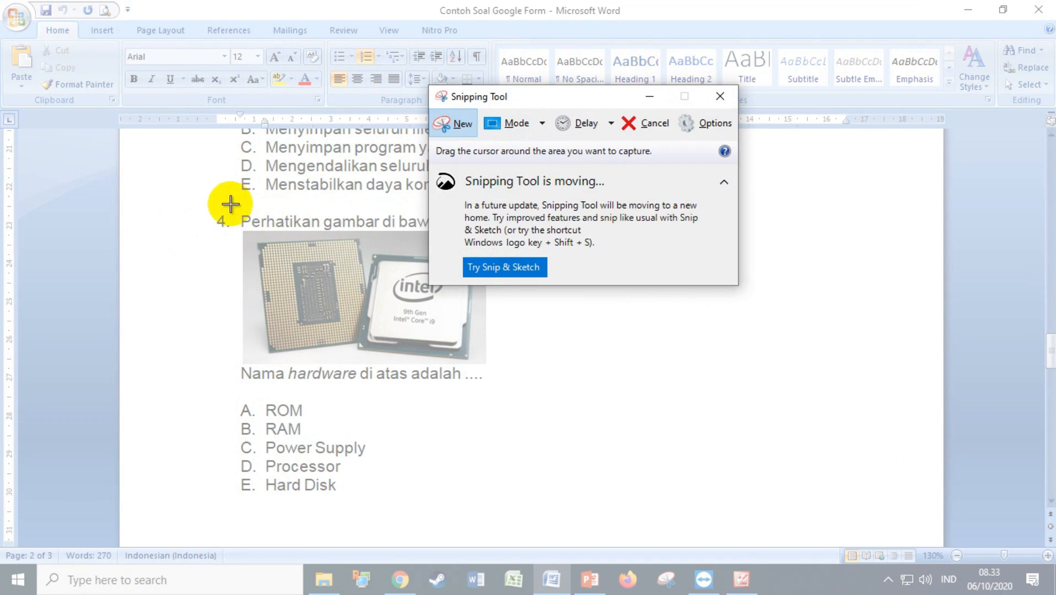
left_click_drag(230, 204, 503, 388)
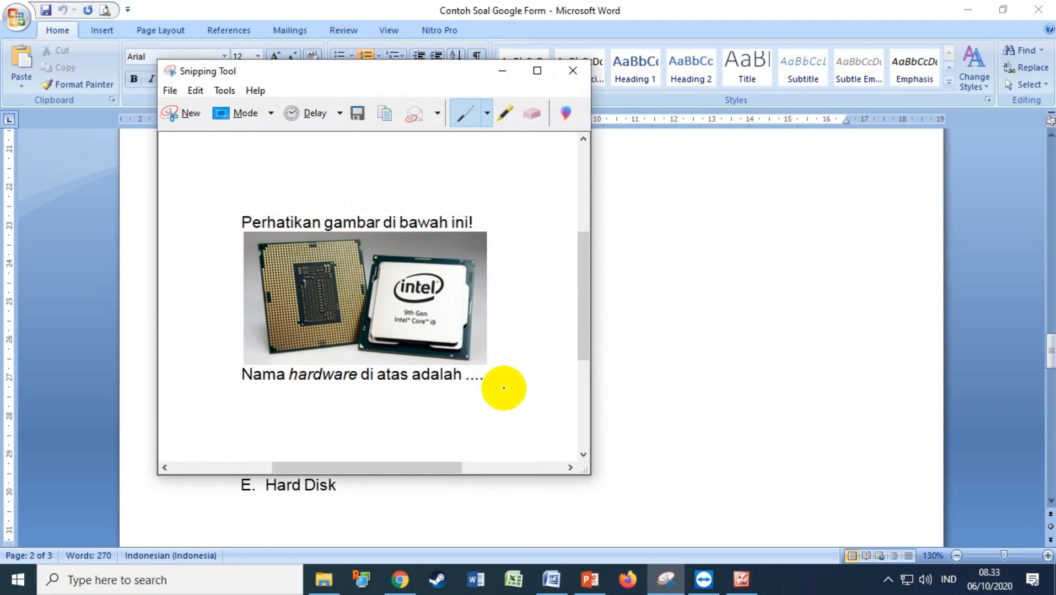
left_click(358, 114)
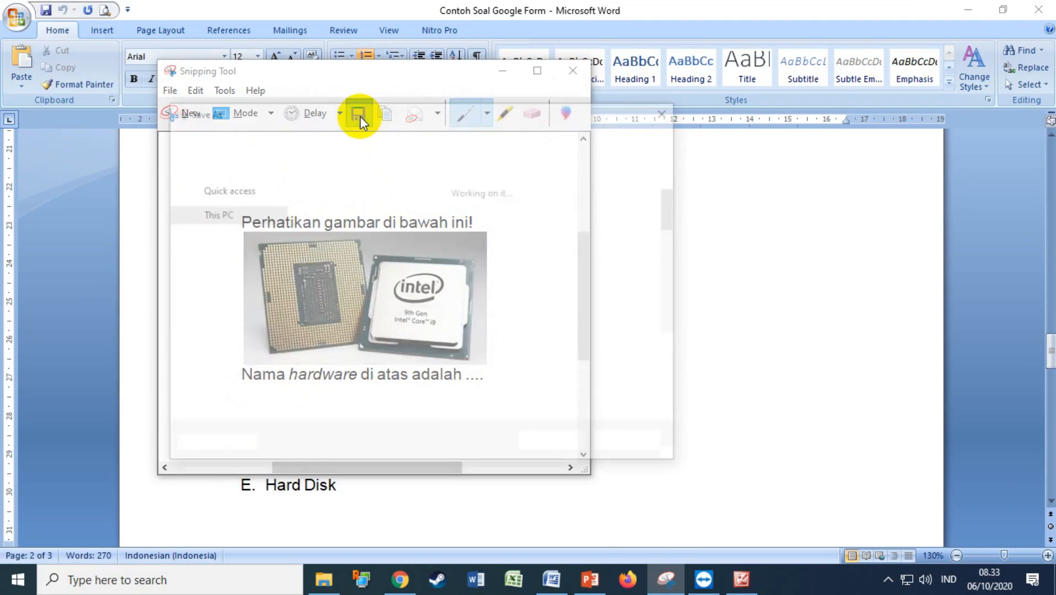
left_click(236, 333)
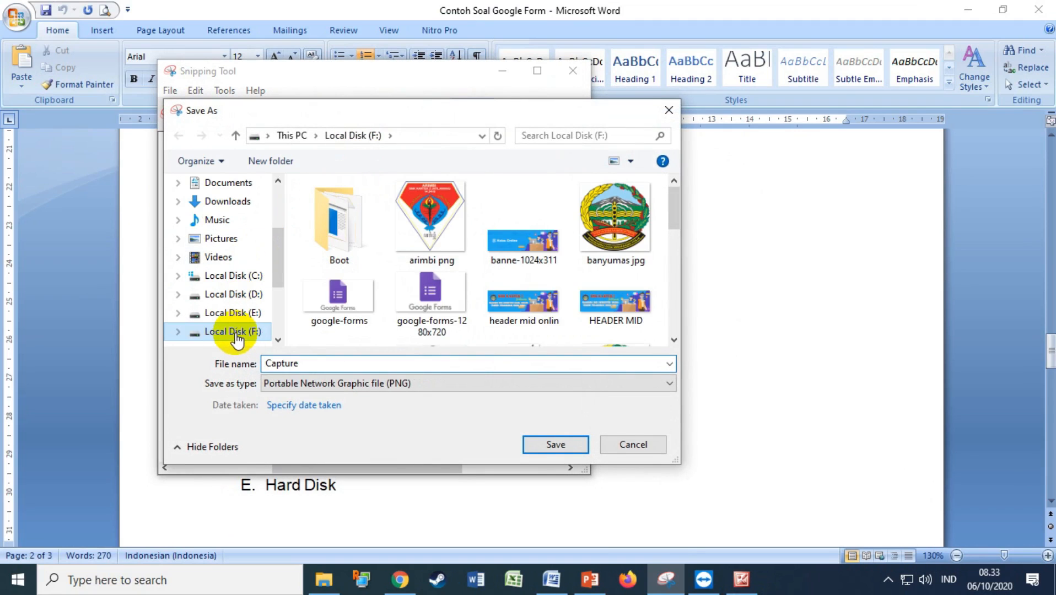
double_click(314, 365)
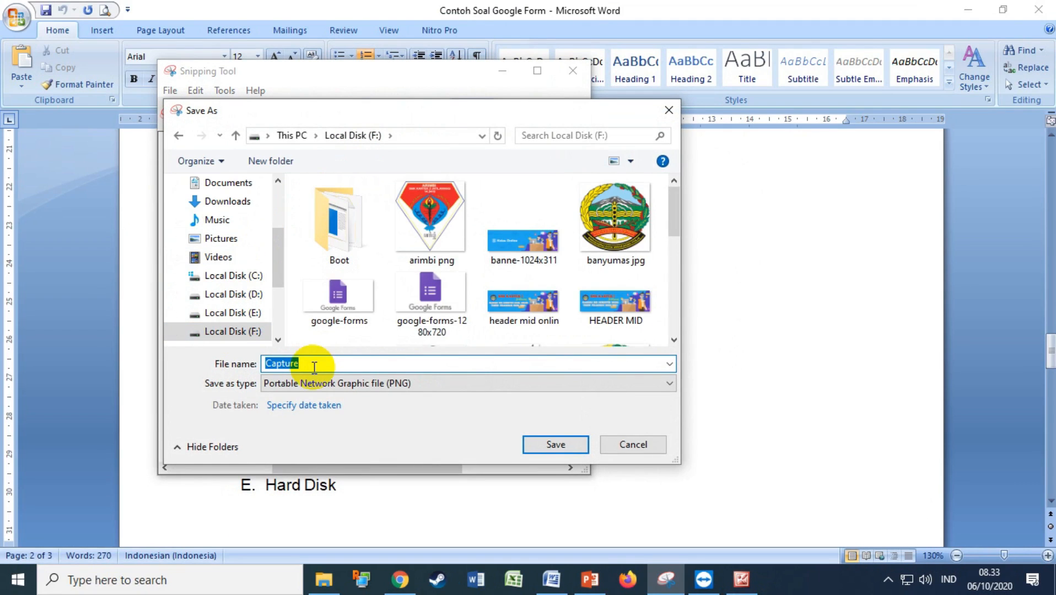
type("1")
left_click(555, 447)
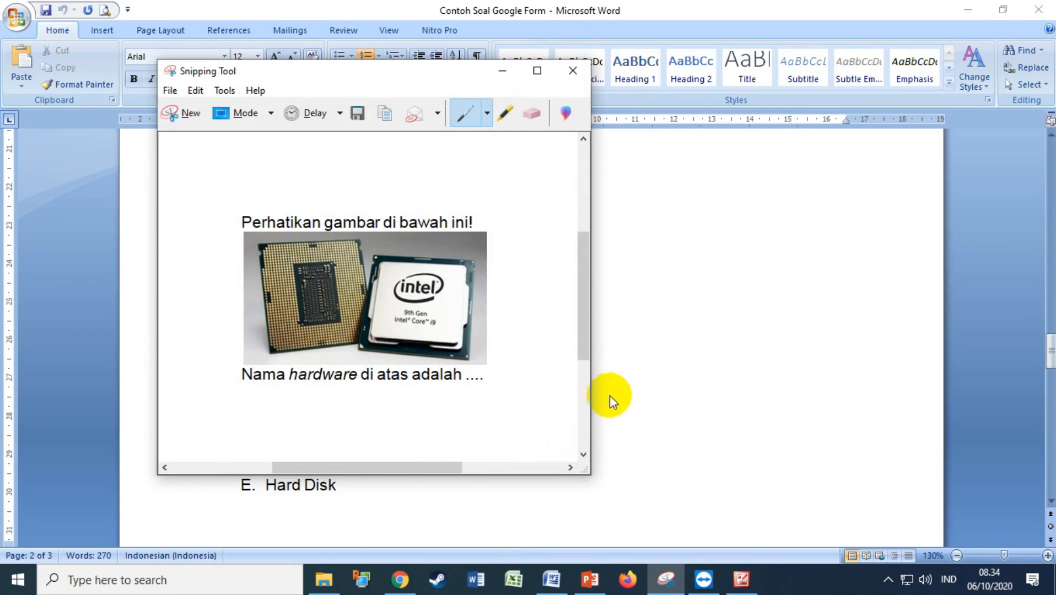
Snip option E's HDMI cable picture and save it as PNG '2', then return to Chrome
left_click(711, 386)
scroll(633, 401, "down", 3)
scroll(627, 402, "down", 15)
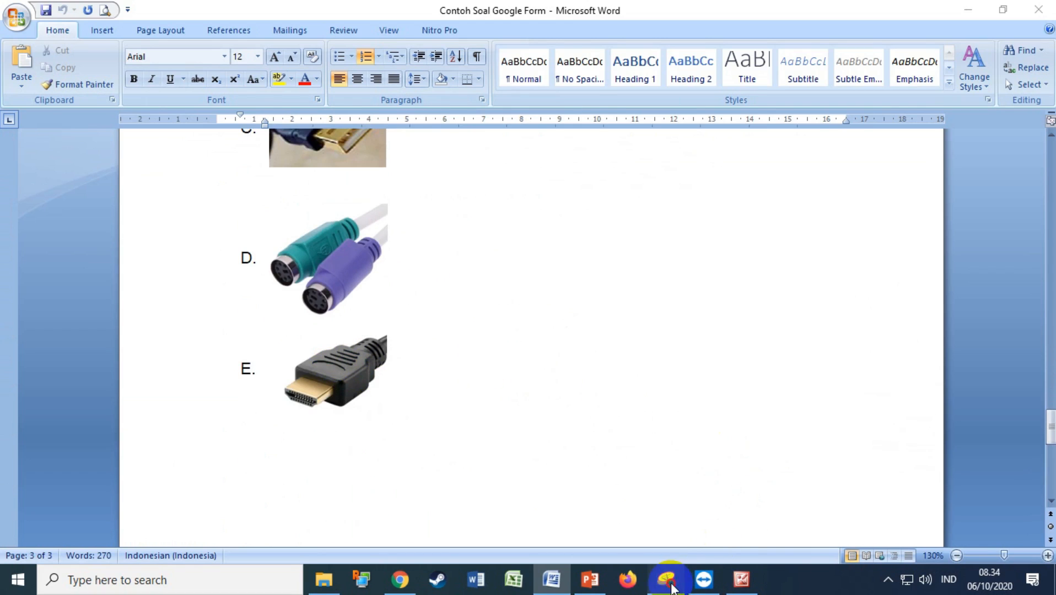
left_click(666, 579)
left_click(179, 113)
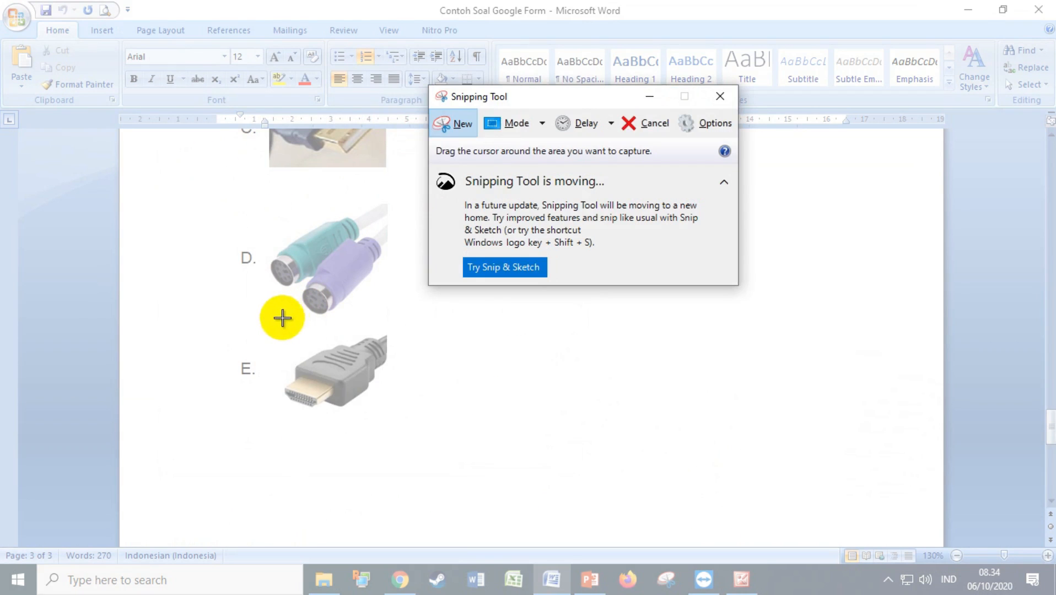
left_click_drag(278, 317, 393, 426)
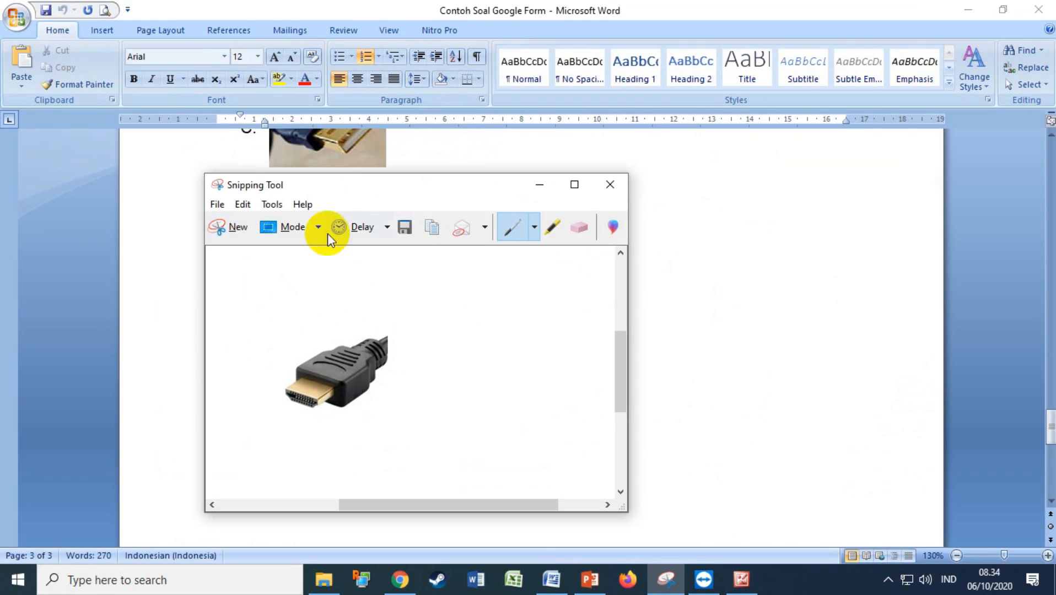
left_click(405, 227)
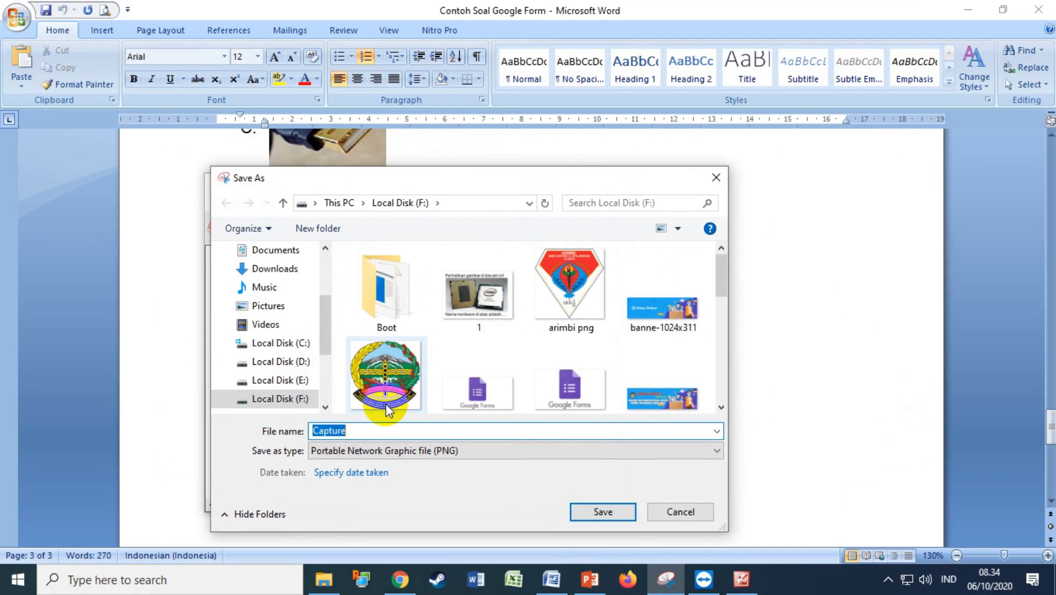
type("12")
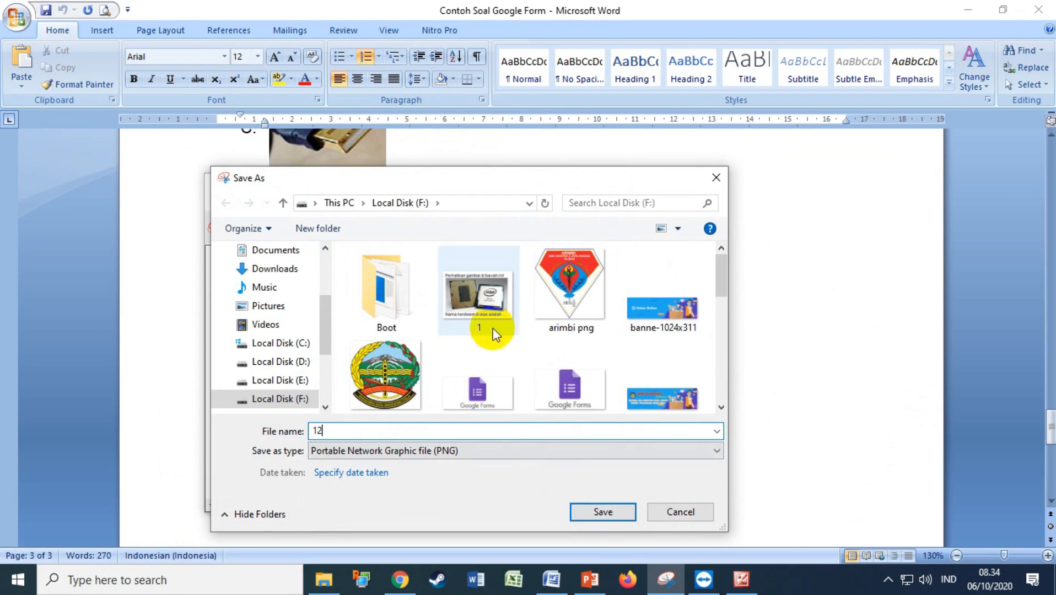
left_click_drag(347, 430, 284, 431)
type("2")
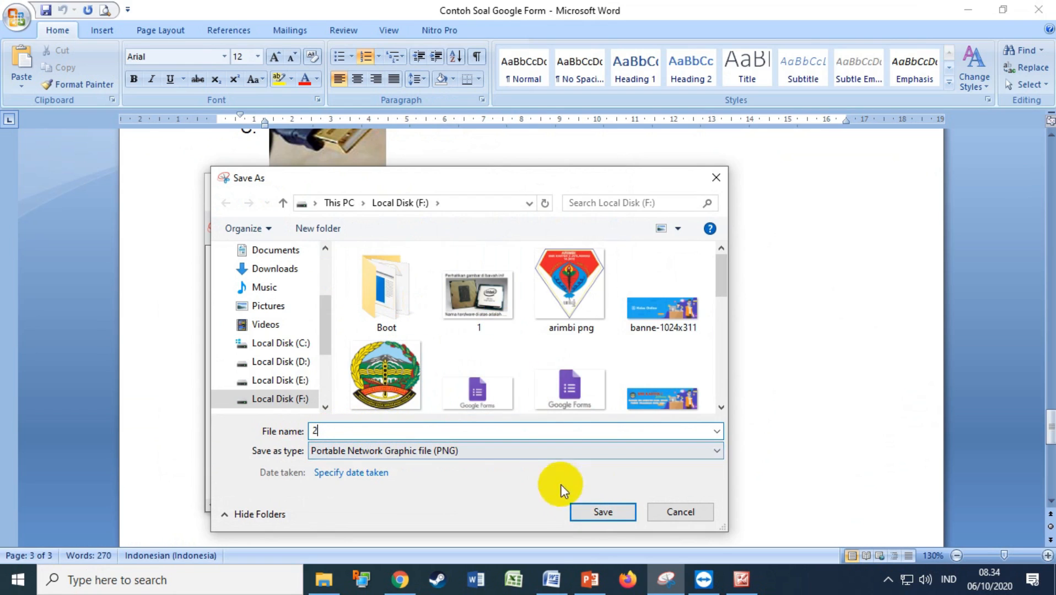
left_click(611, 514)
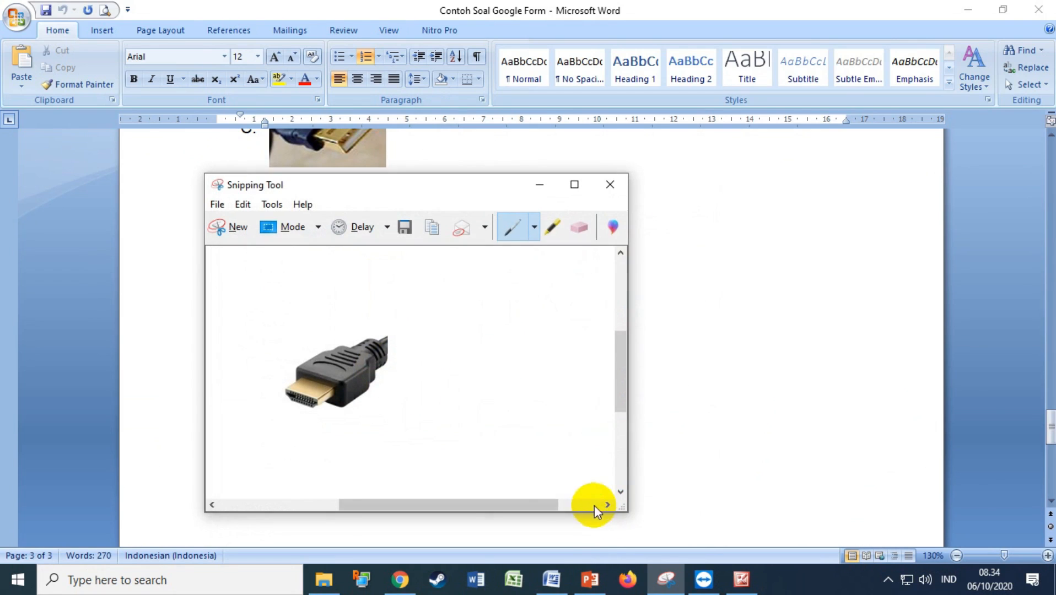
left_click(413, 576)
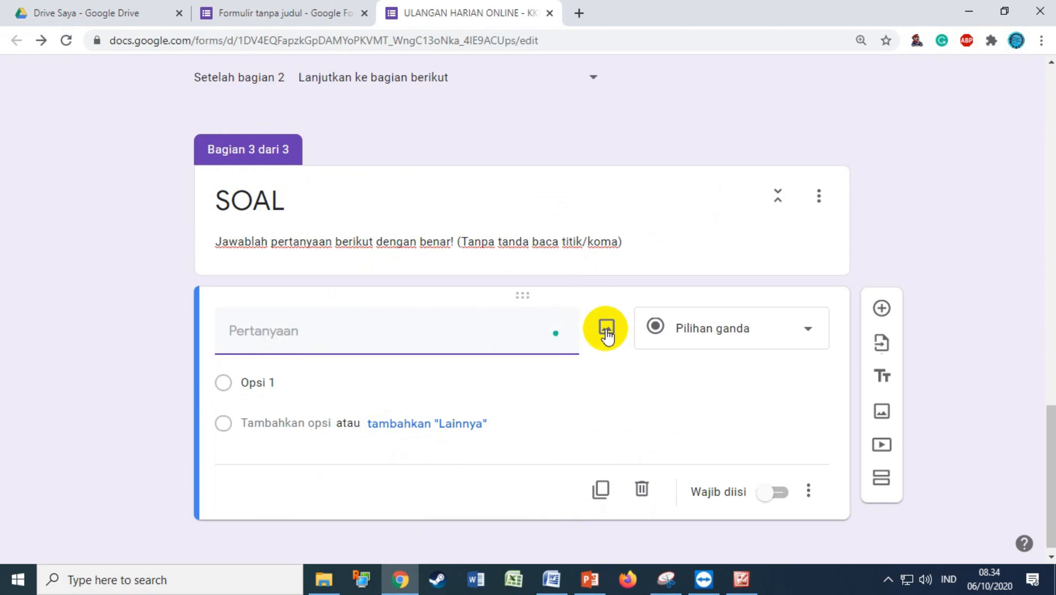
Insert the uploaded Intel processor picture (file 1) into the first question
left_click(606, 329)
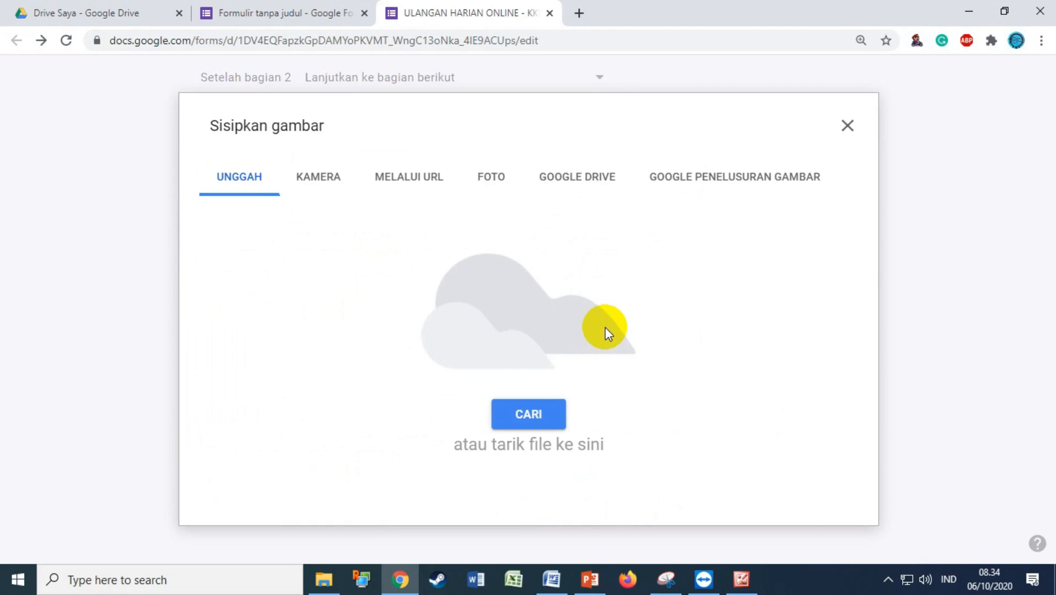
left_click(525, 411)
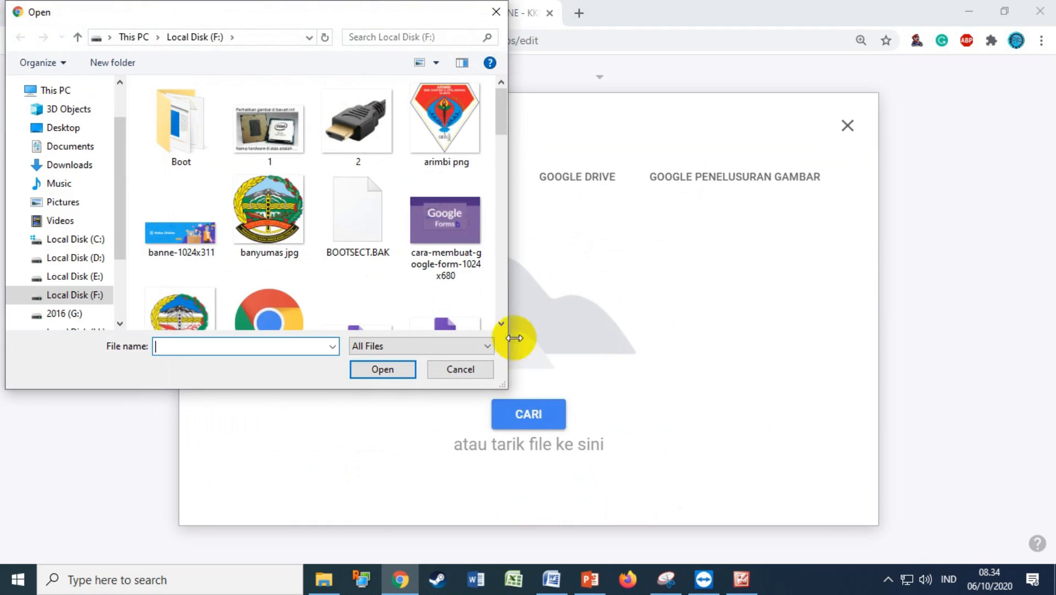
left_click(269, 133)
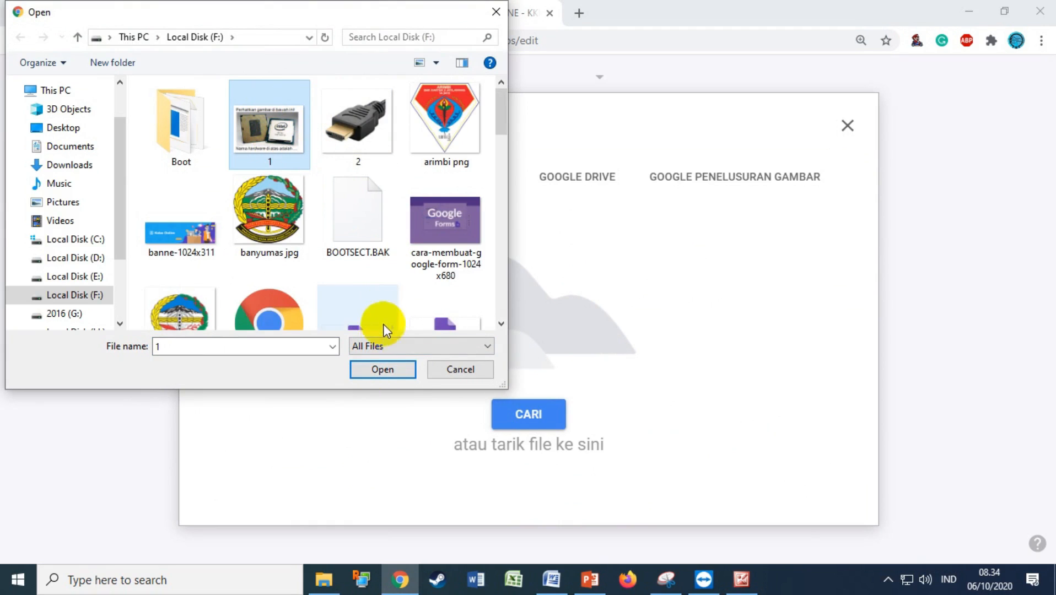
left_click(380, 371)
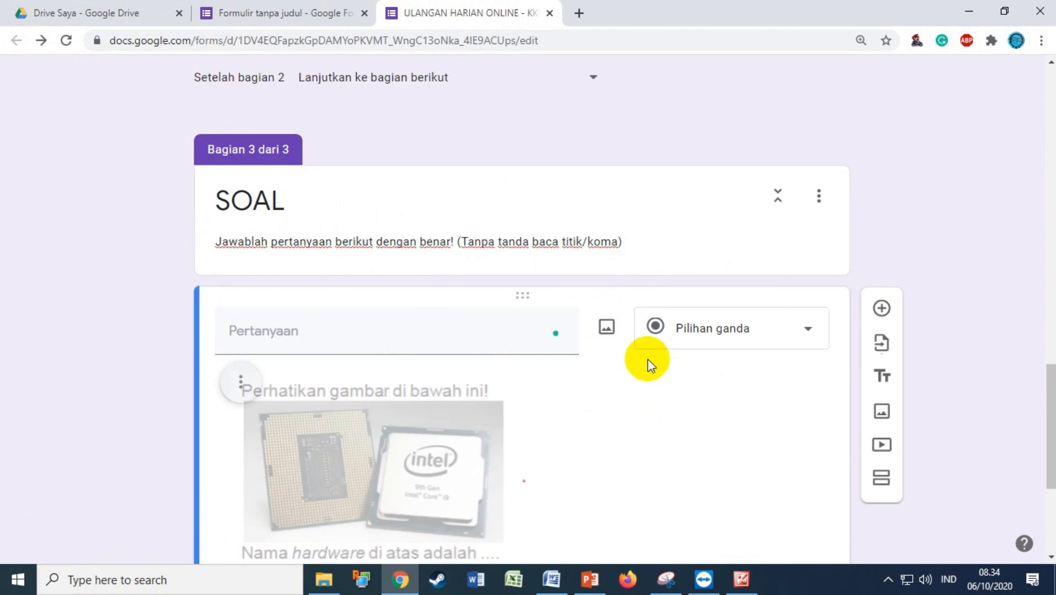
Make the first question required and add a new blank question below it
scroll(609, 417, "down", 4)
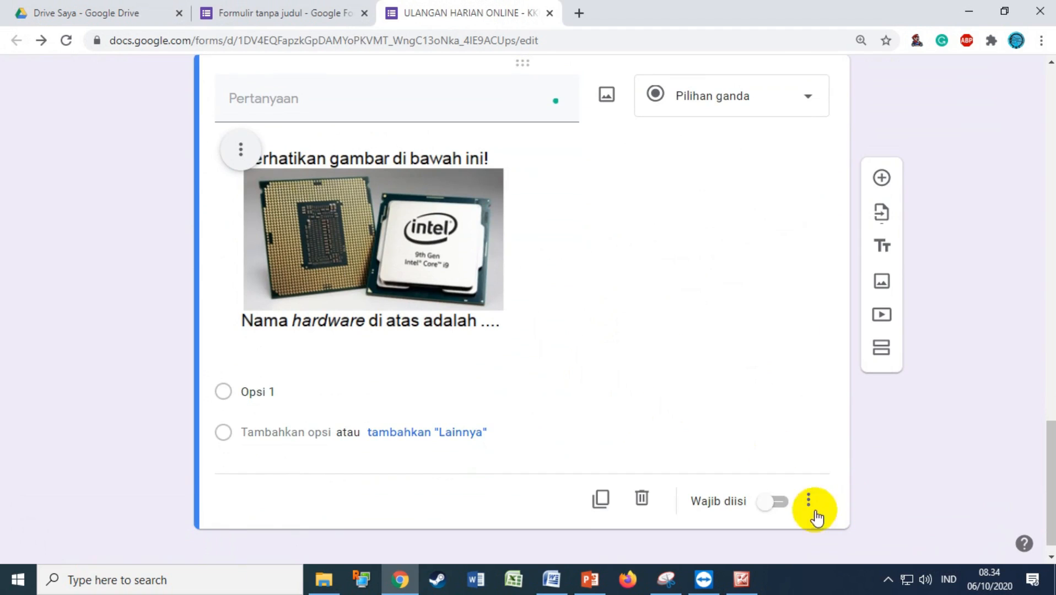
left_click(775, 503)
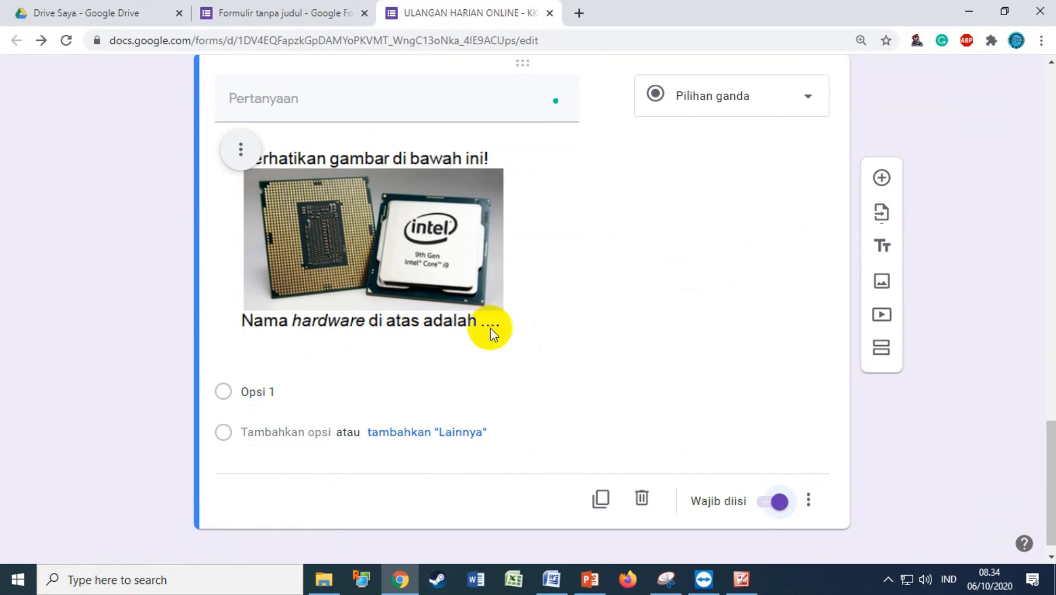
left_click(880, 177)
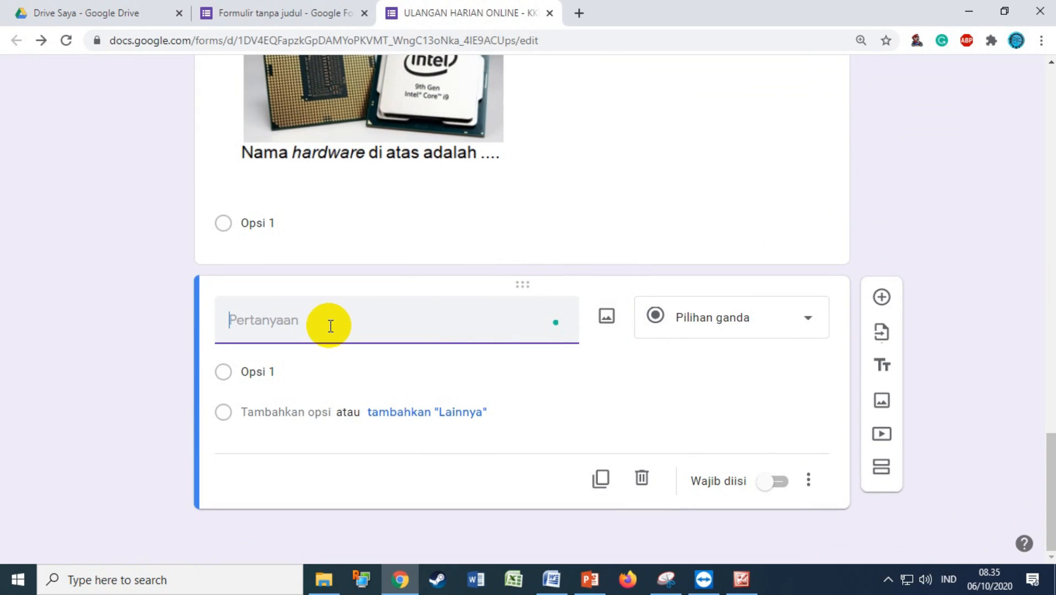
Enter 'Nama konektor di bawah ini adalah ....' and attach the connector picture file 2
type("Nama konek")
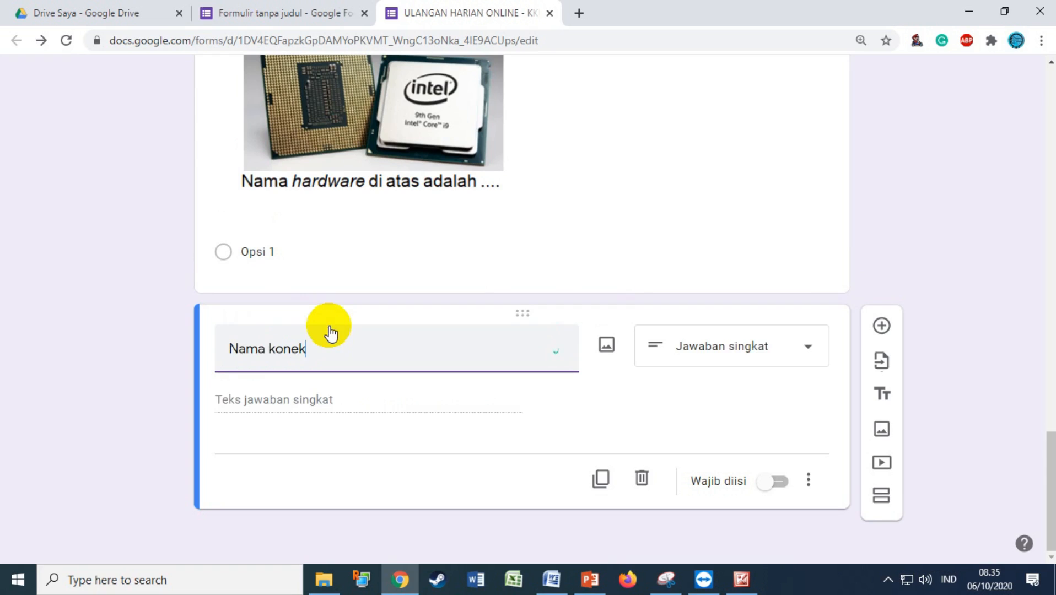
type("tor di bawah ini adalah ....")
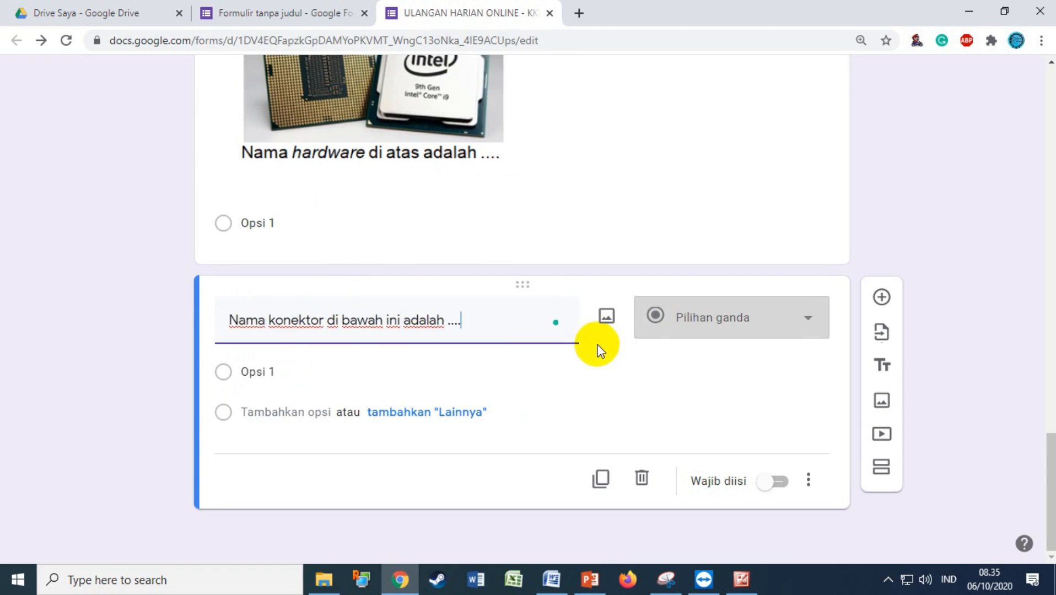
left_click(606, 318)
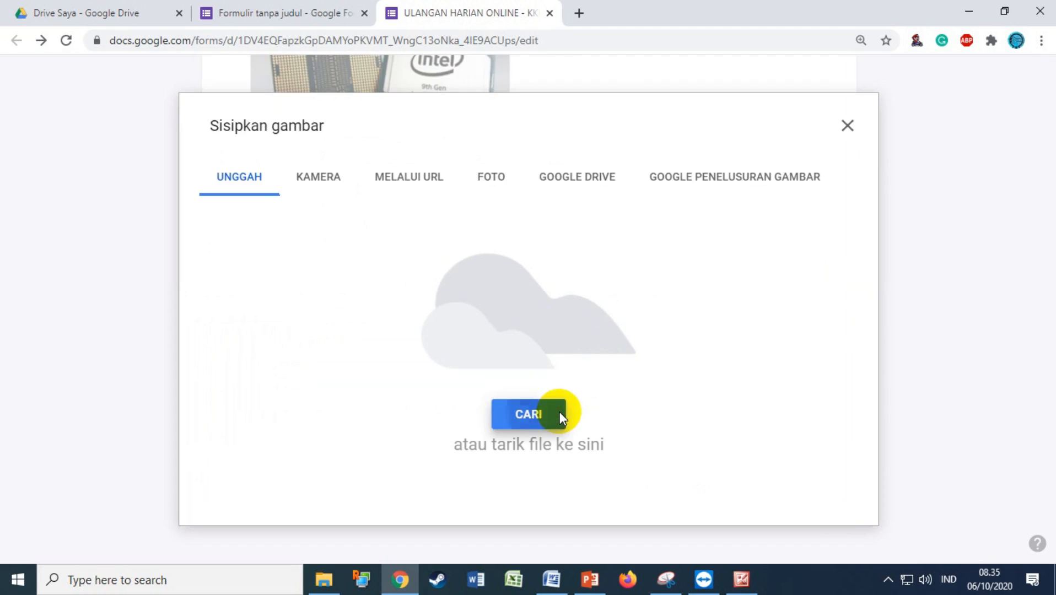
left_click(559, 412)
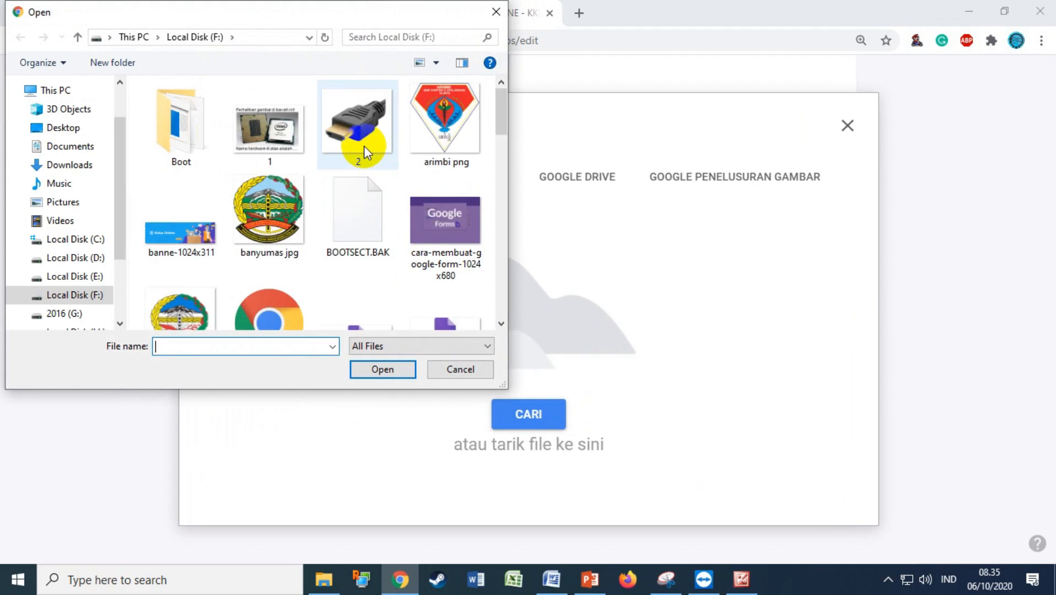
double_click(363, 145)
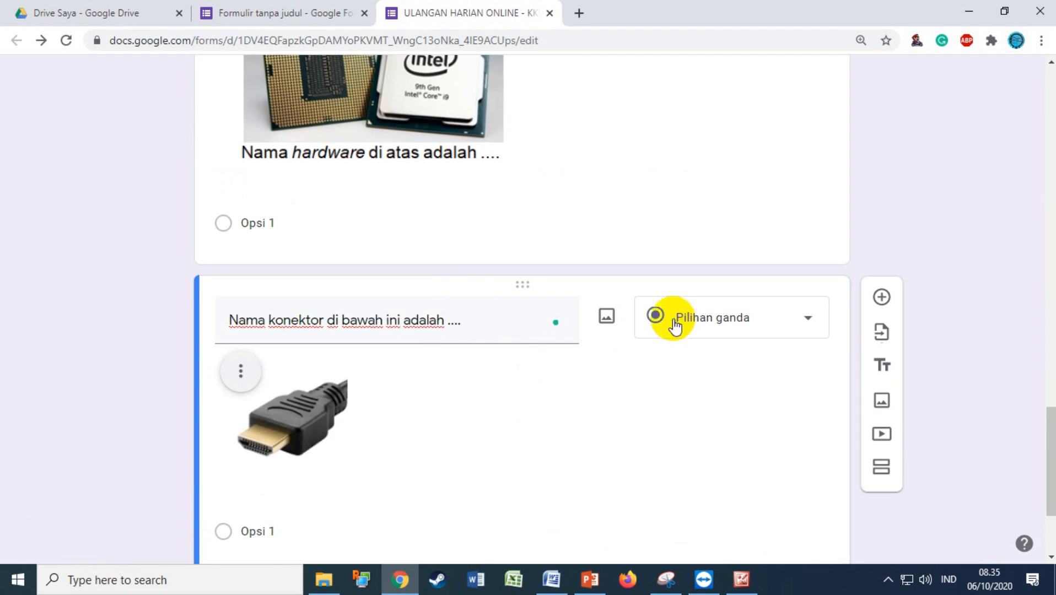
Make the connector question required, then review the processor picture and return to the form top
scroll(528, 393, "down", 3)
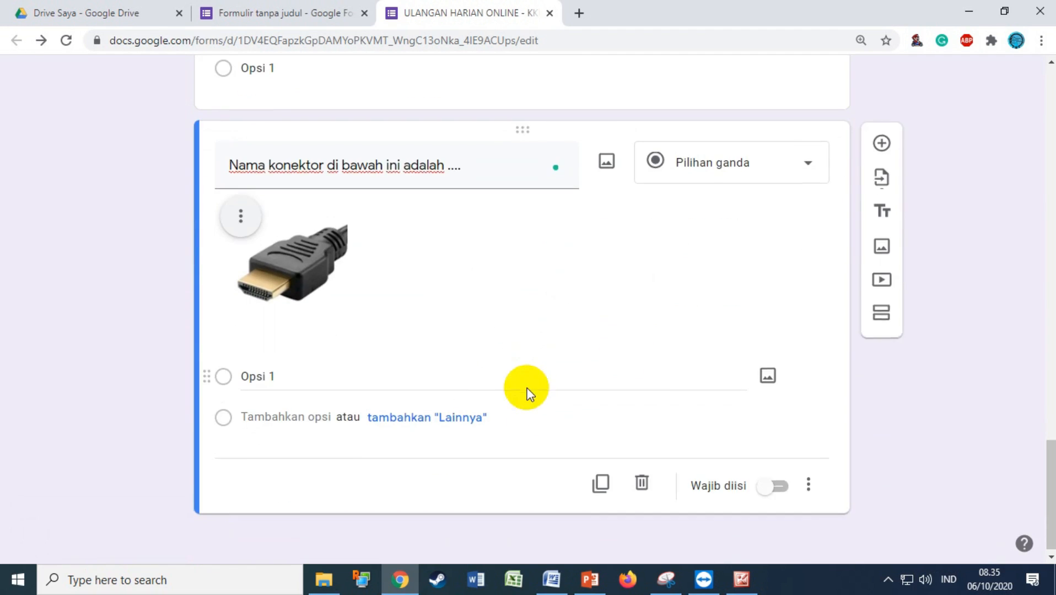
left_click(779, 486)
scroll(774, 485, "up", 7)
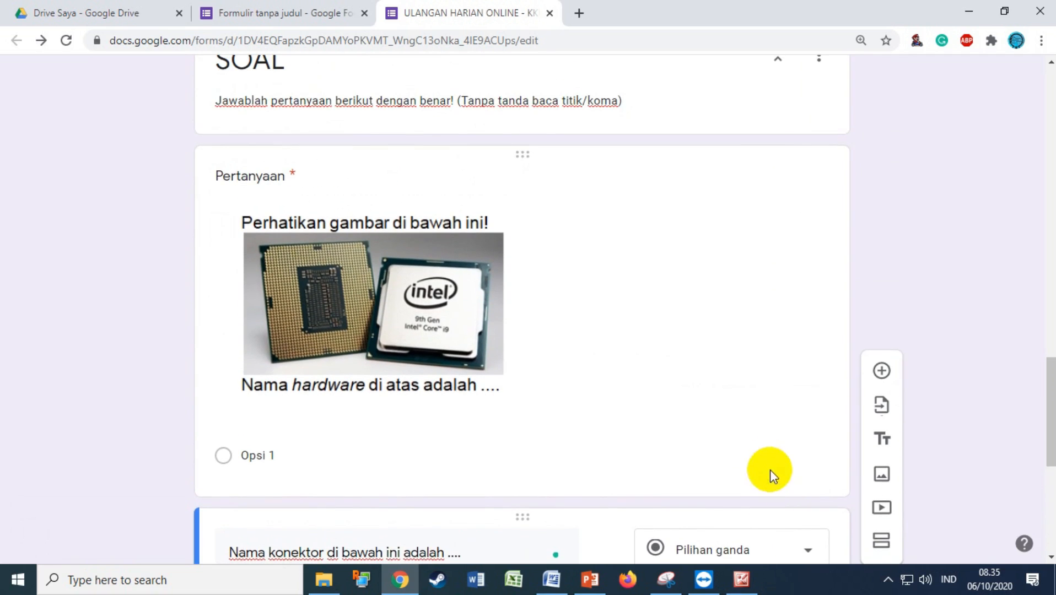
left_click(488, 237)
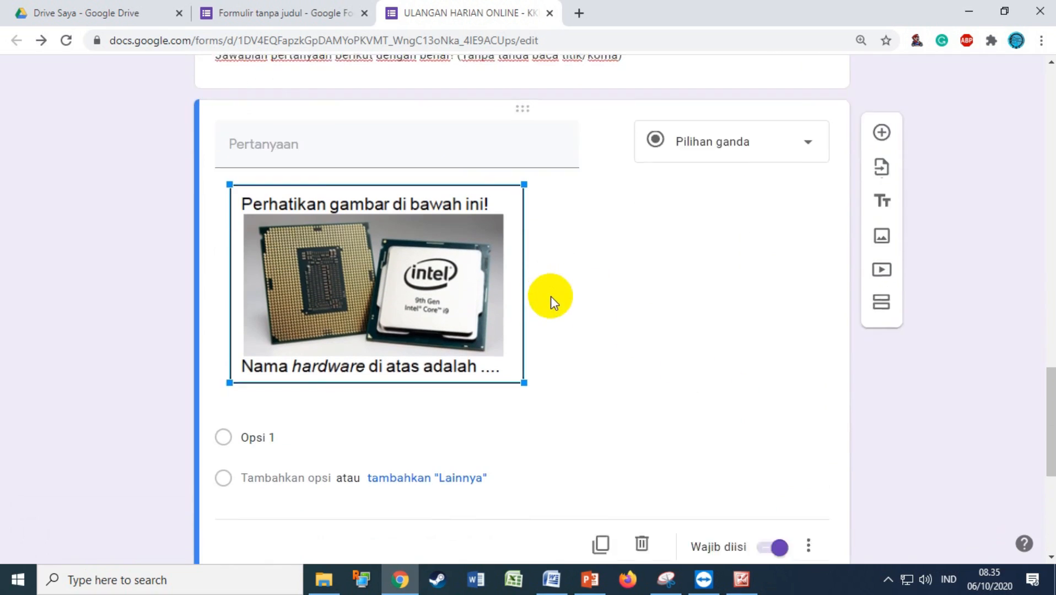
scroll(688, 312, "down", 2)
scroll(619, 282, "up", 1)
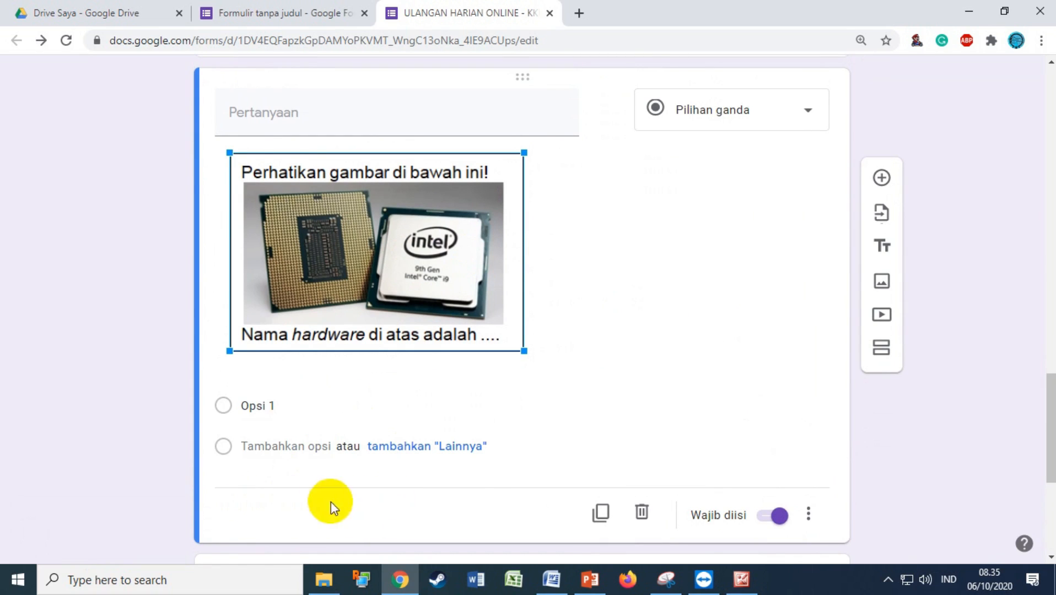
scroll(509, 457, "up", 15)
scroll(512, 458, "up", 5)
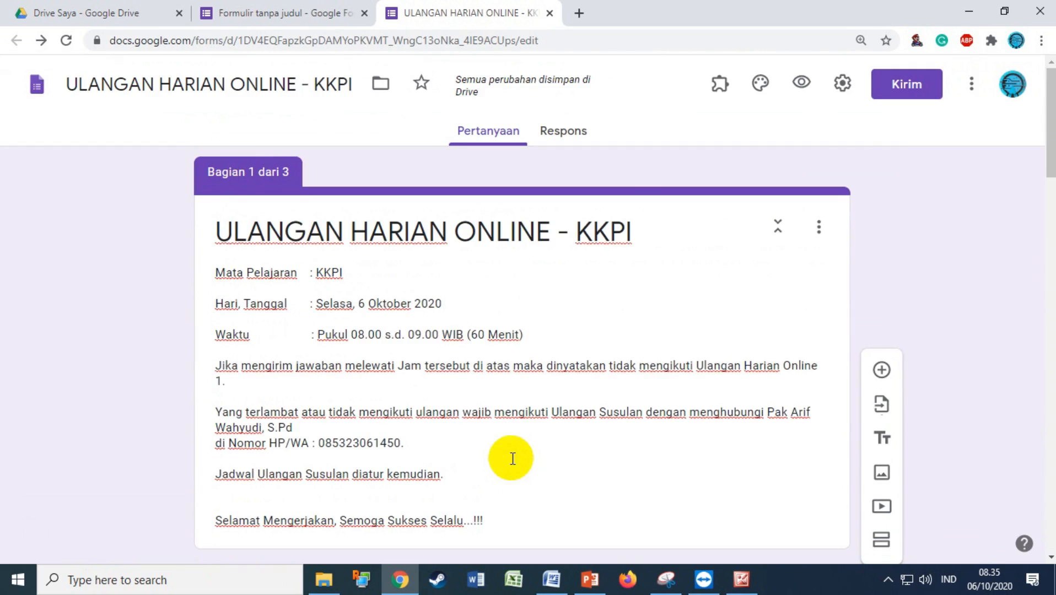
Tick Batasi ke 1 tanggapan and Acak urutan pertanyaan, and enter 'Terimakasih telah mengerjakan ulangan!' as confirmation
left_click(842, 83)
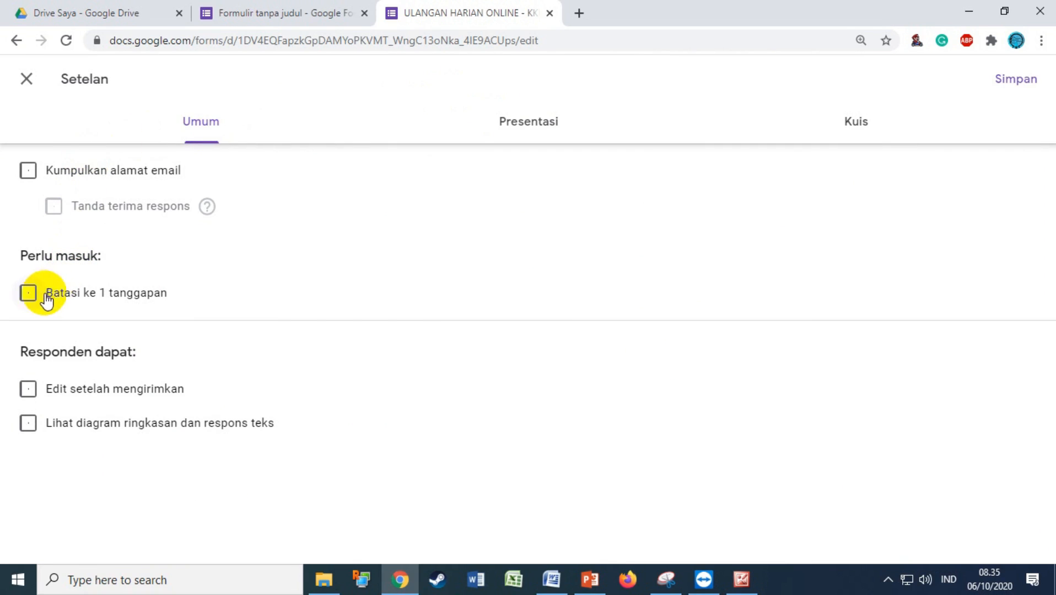
left_click(28, 295)
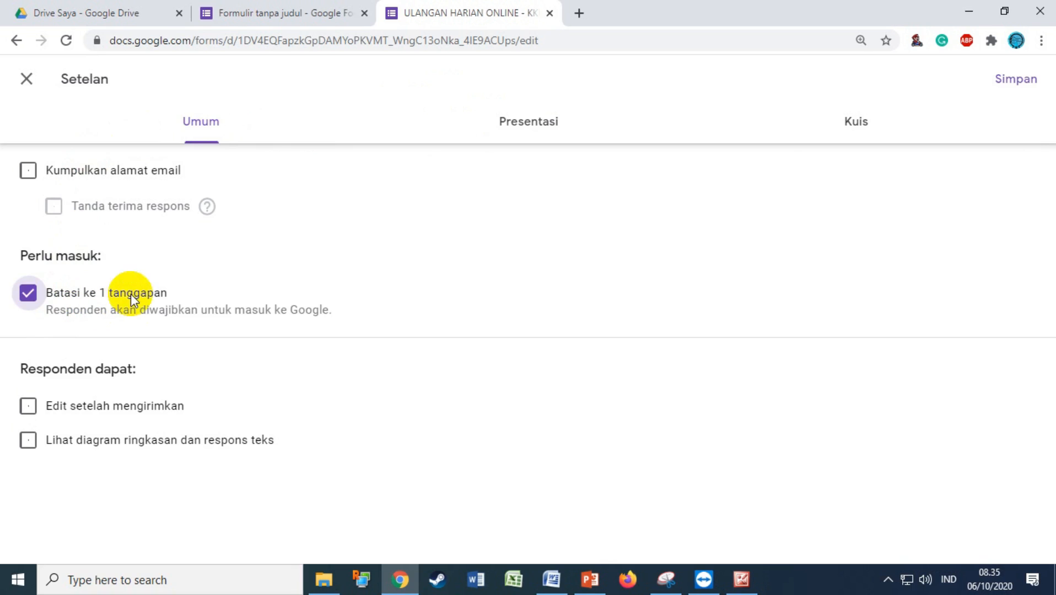
left_click(520, 142)
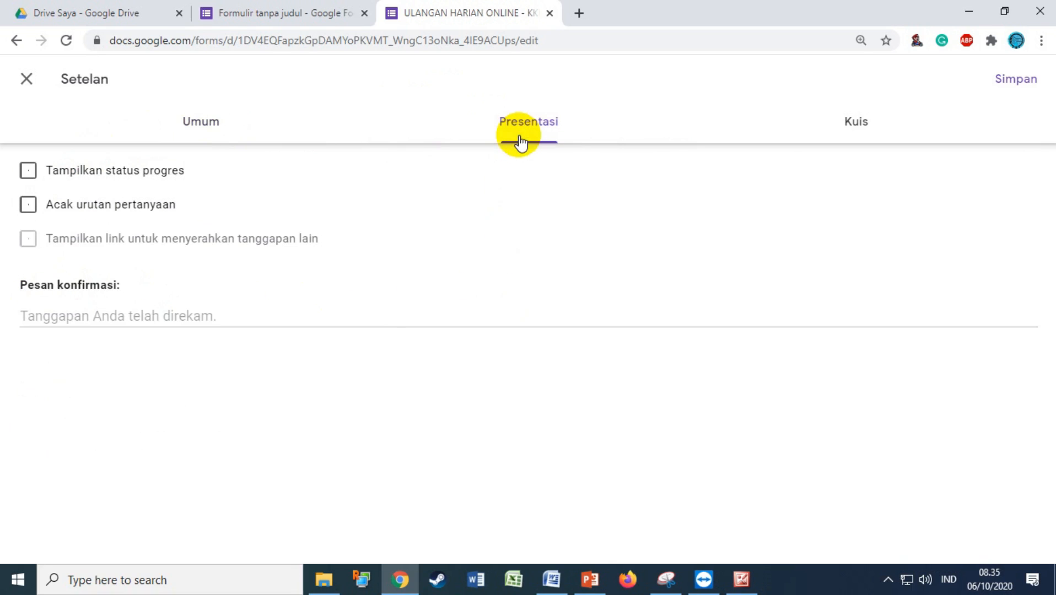
left_click(104, 209)
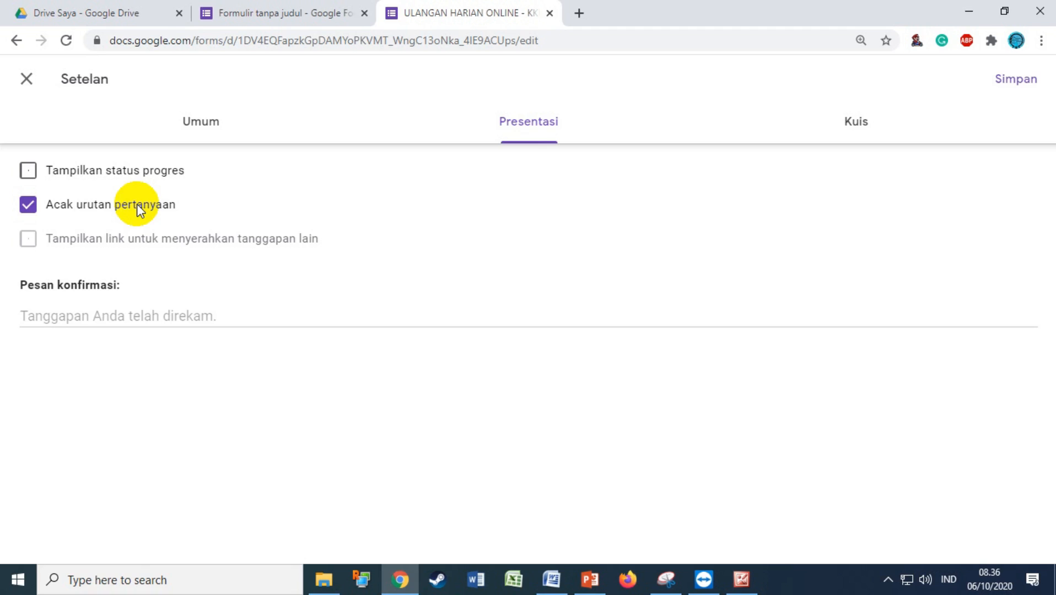
left_click(100, 324)
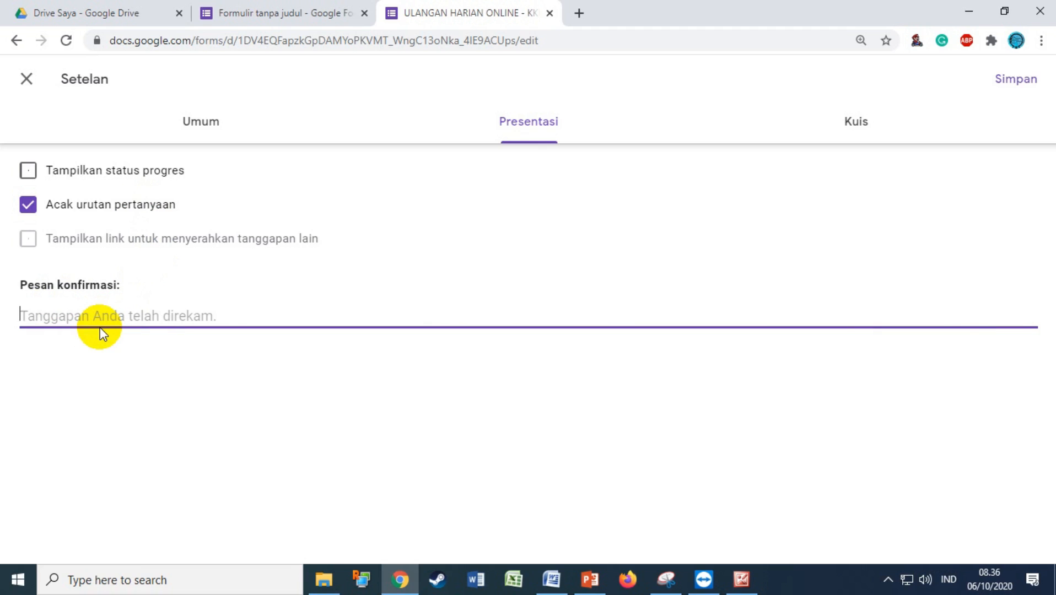
type("T")
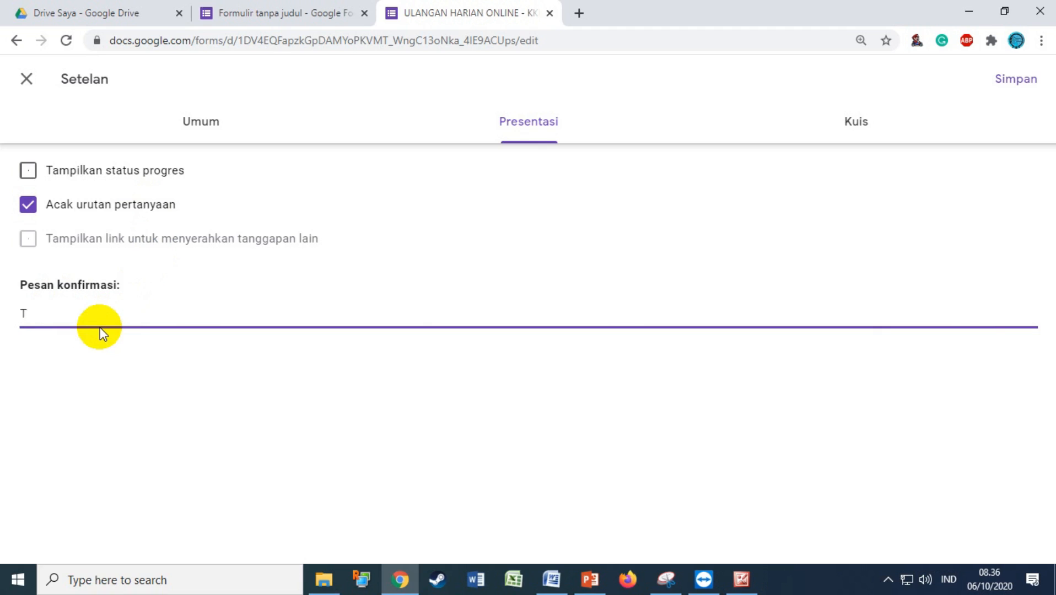
type("erimakasih telah ")
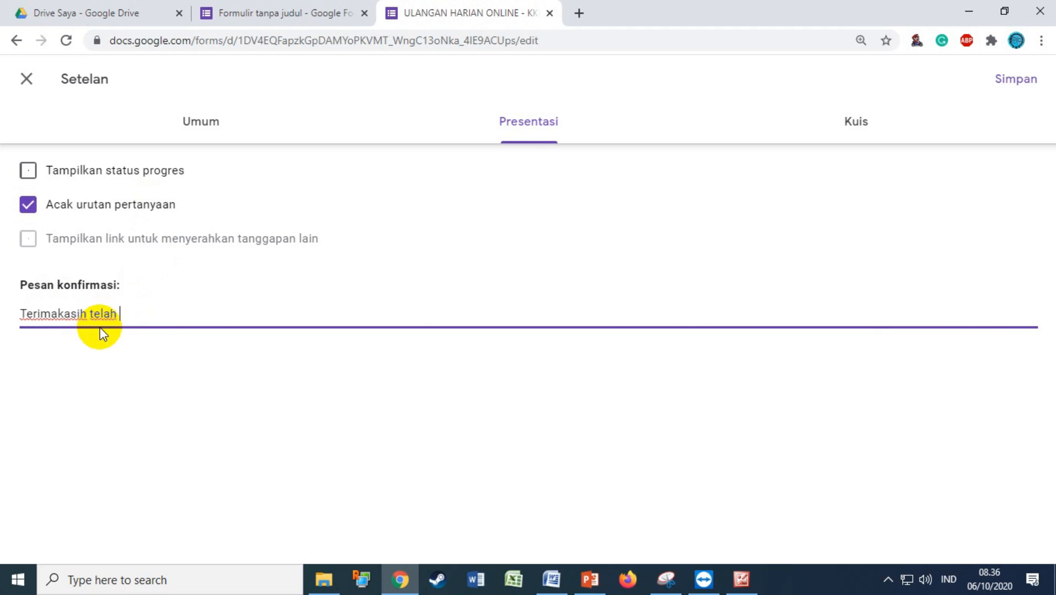
type("mengerjakan ulangan")
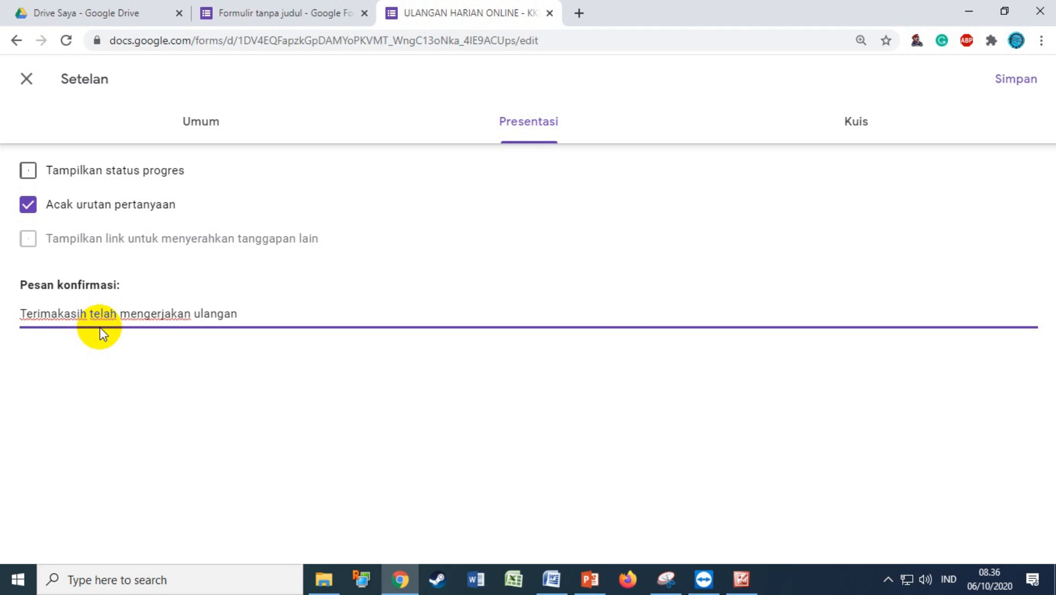
type("!")
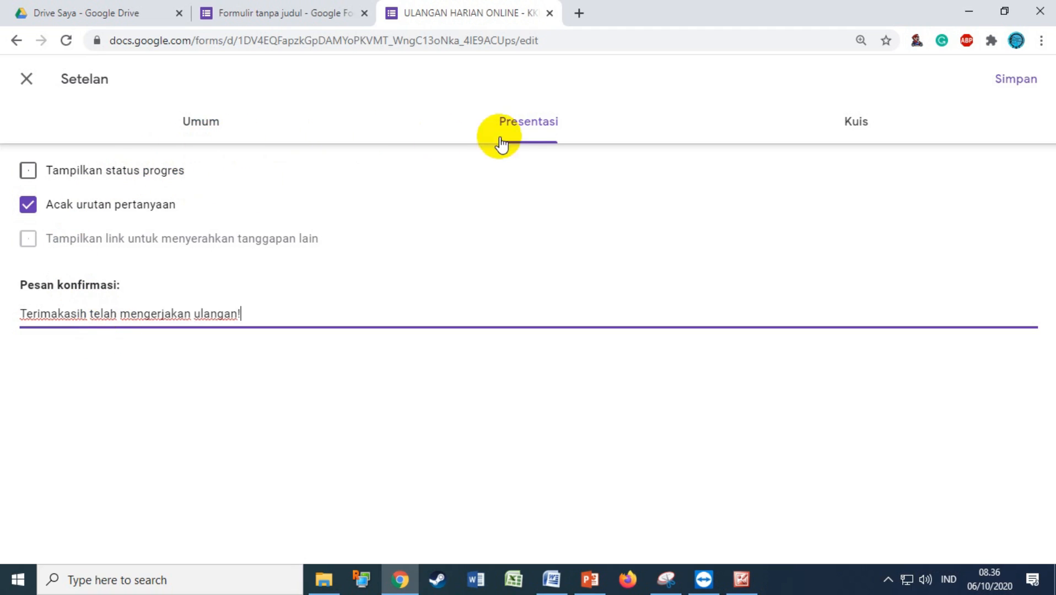
Turn the form into a quiz and try out the grade-release and unanswered-question options
left_click(843, 125)
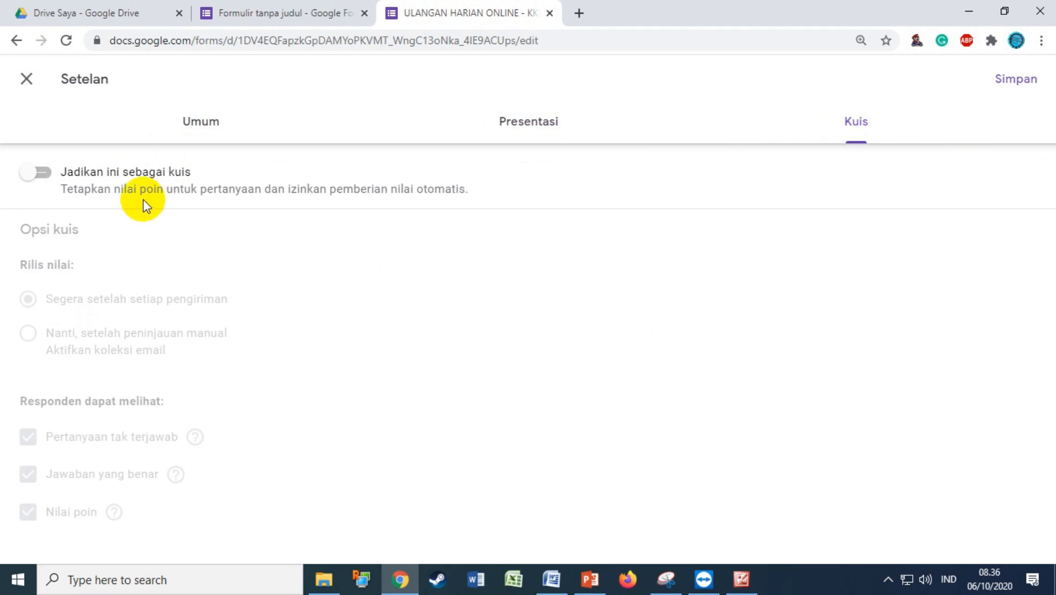
left_click(51, 185)
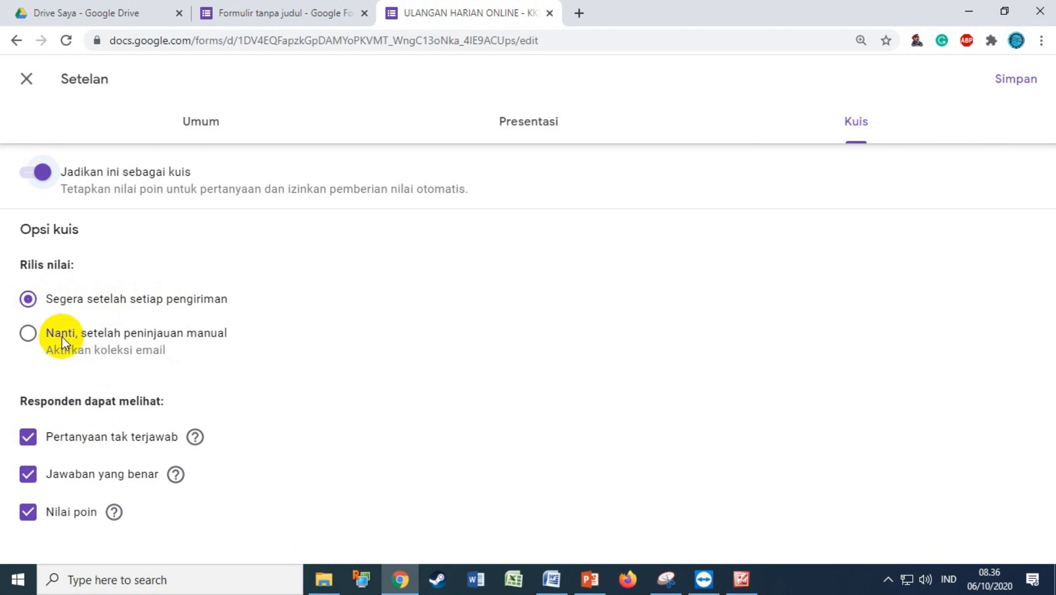
left_click(34, 336)
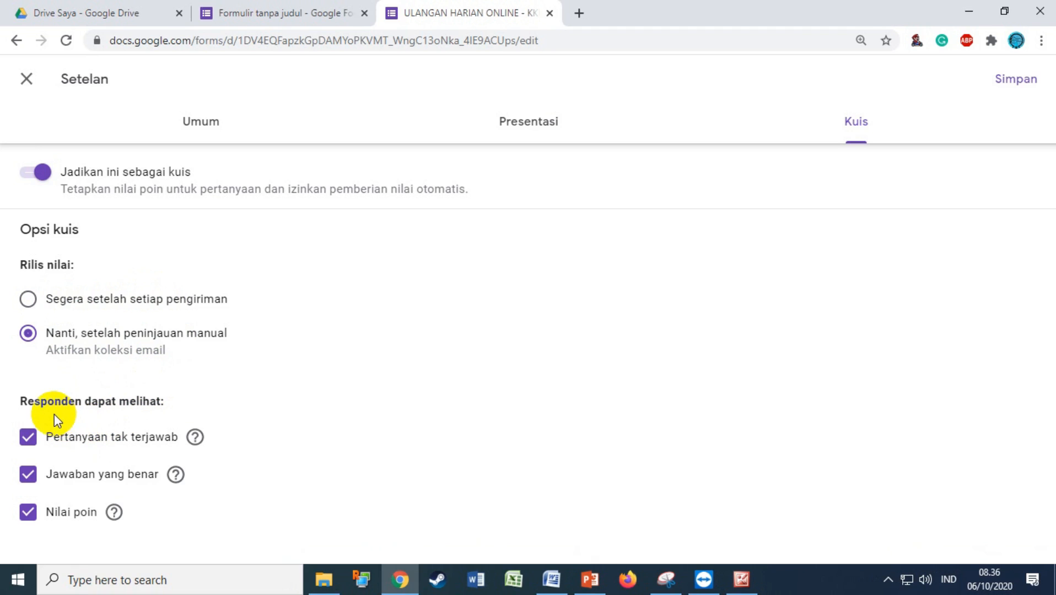
left_click(35, 439)
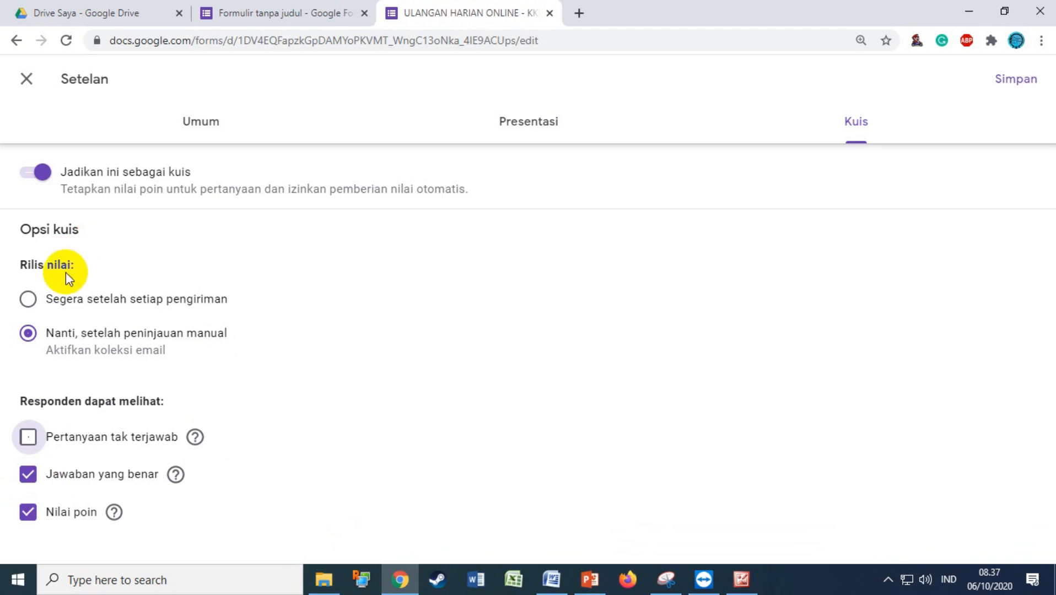
left_click(36, 303)
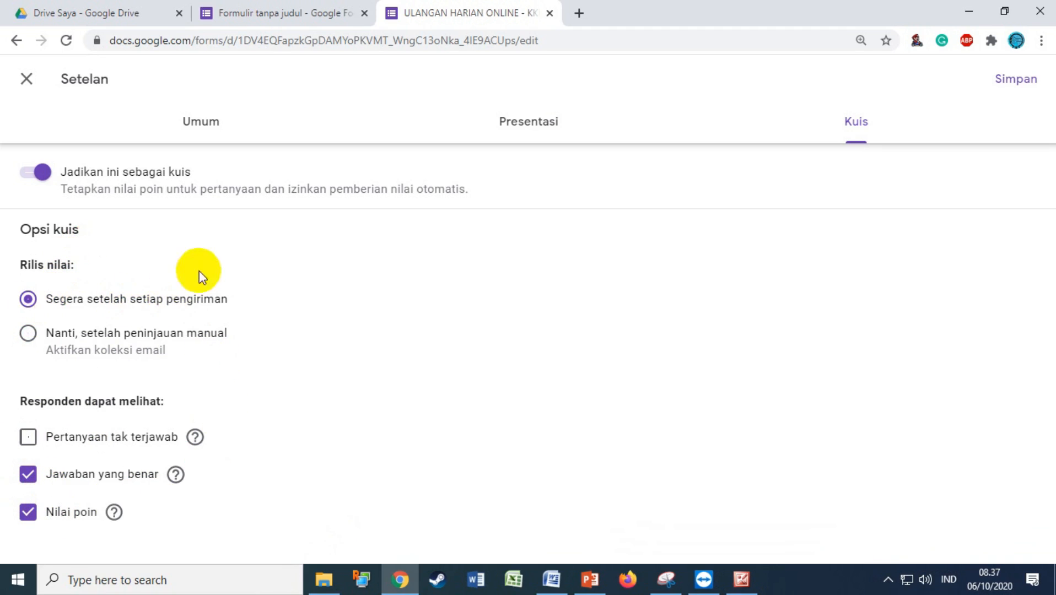
left_click(202, 133)
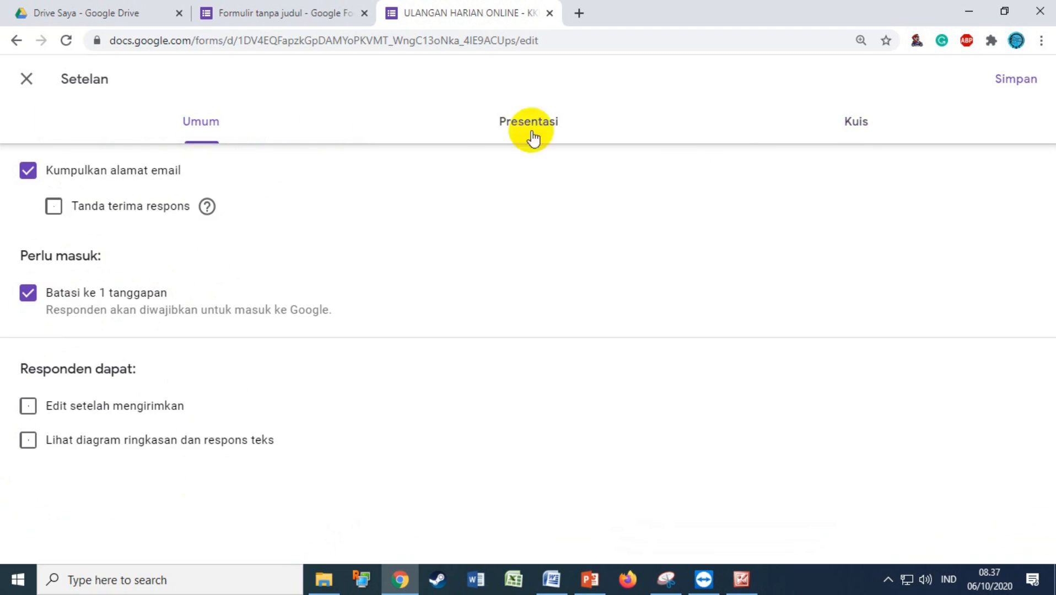
left_click(853, 127)
left_click(60, 335)
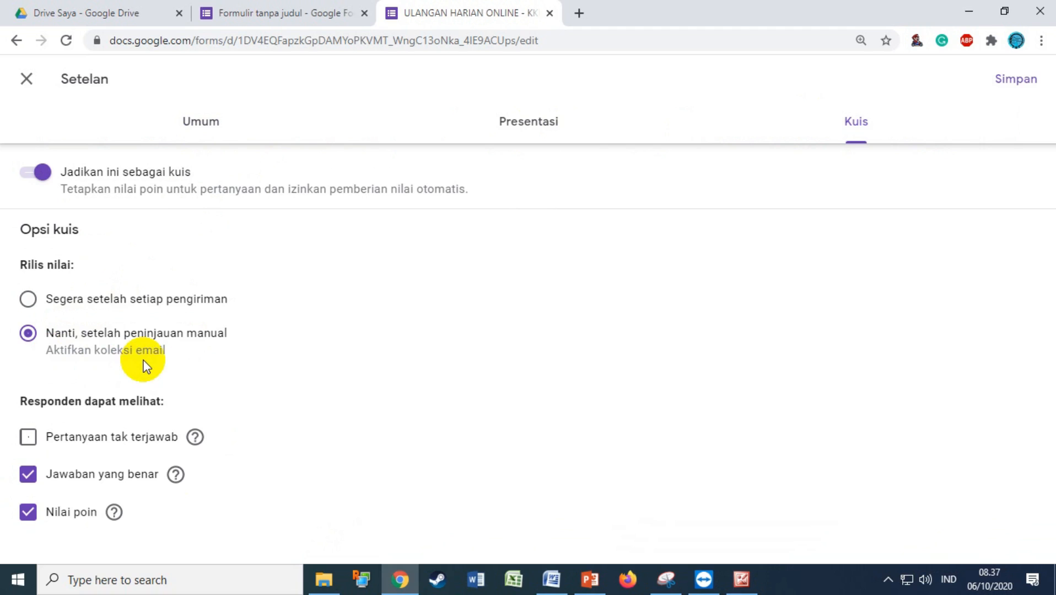
Stop collecting email addresses, release grades immediately after each submission, and save the settings
left_click(212, 122)
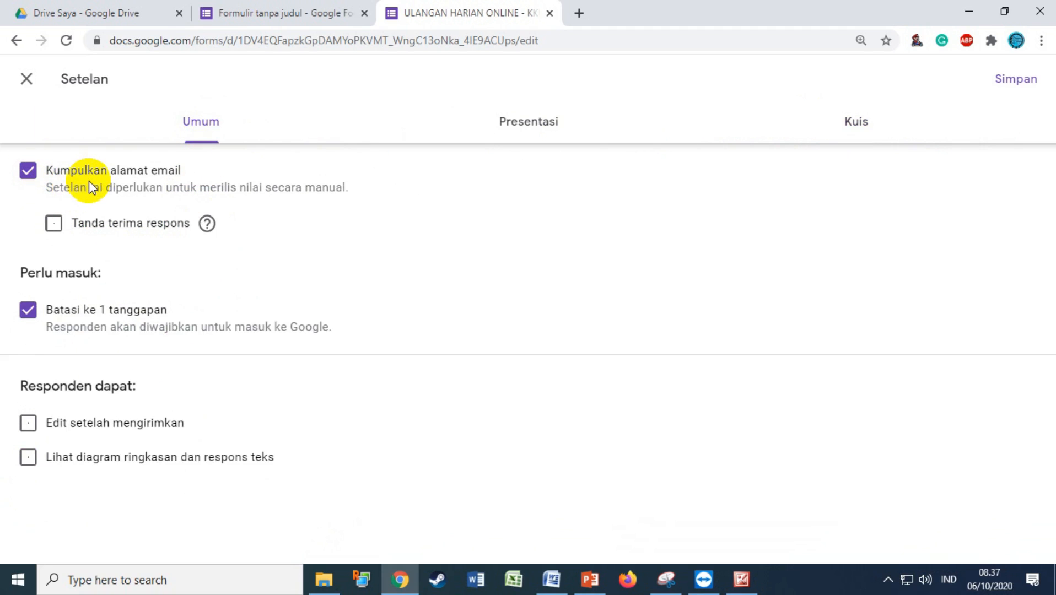
left_click(27, 171)
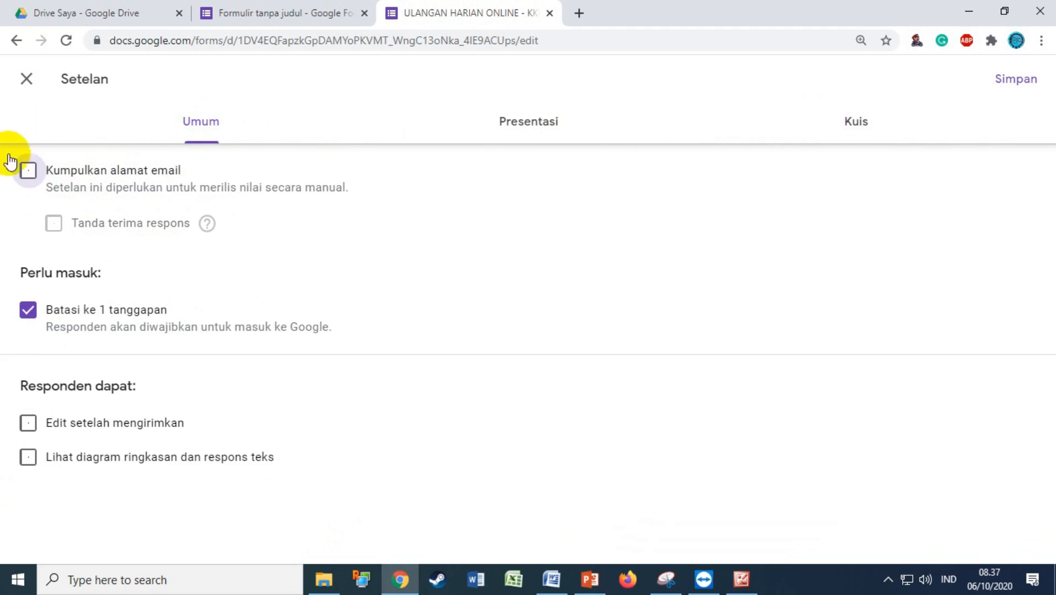
left_click(860, 134)
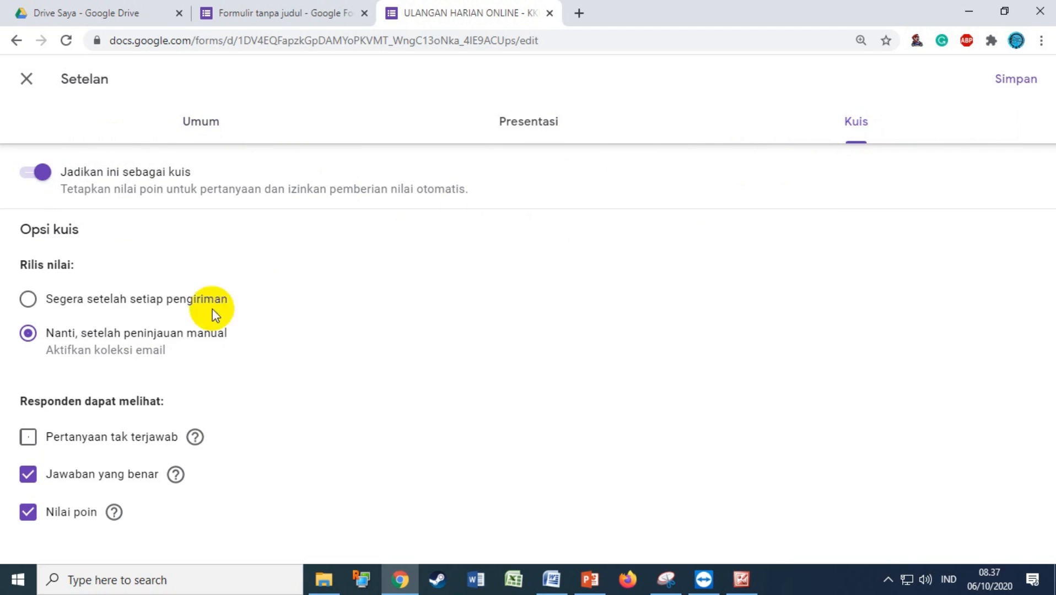
left_click(198, 126)
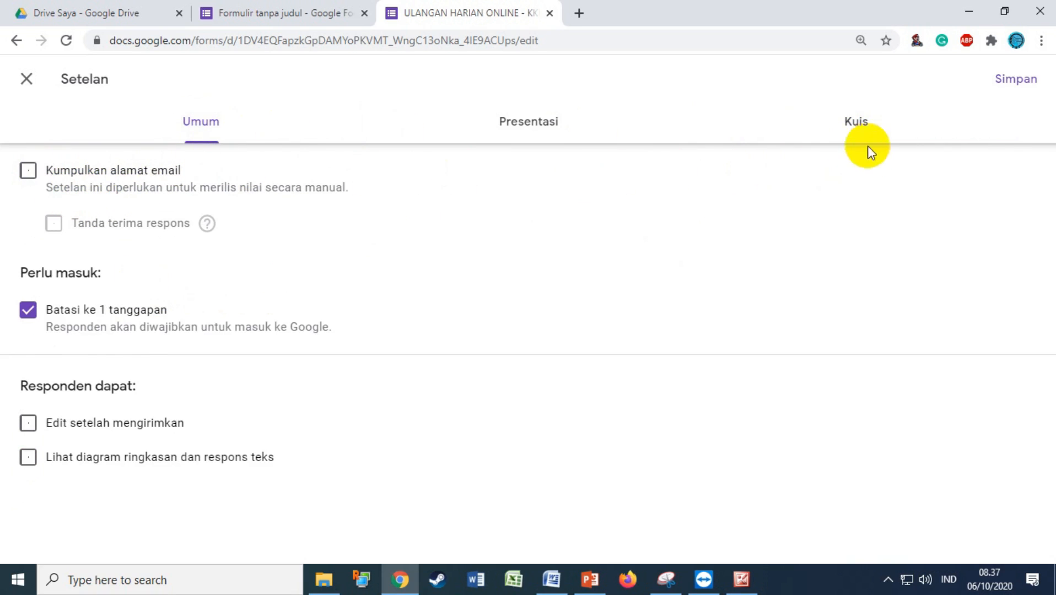
left_click(864, 118)
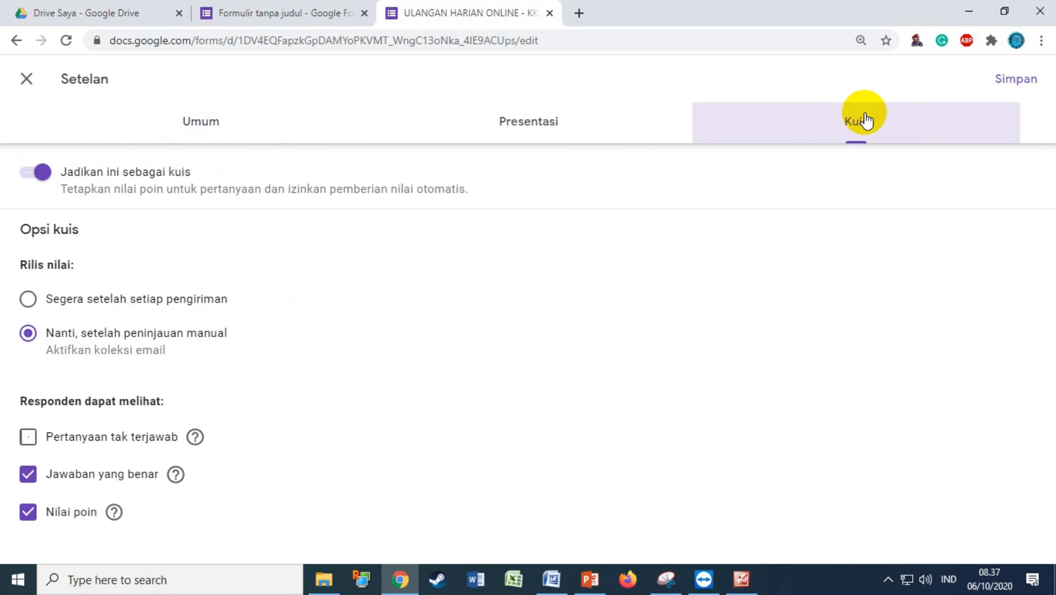
left_click(50, 310)
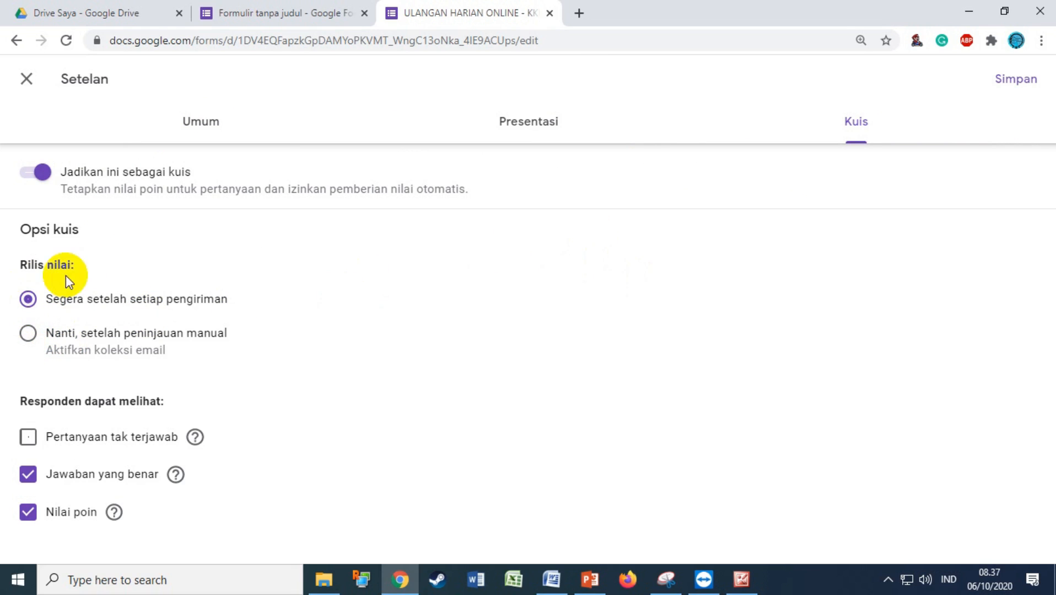
left_click(998, 94)
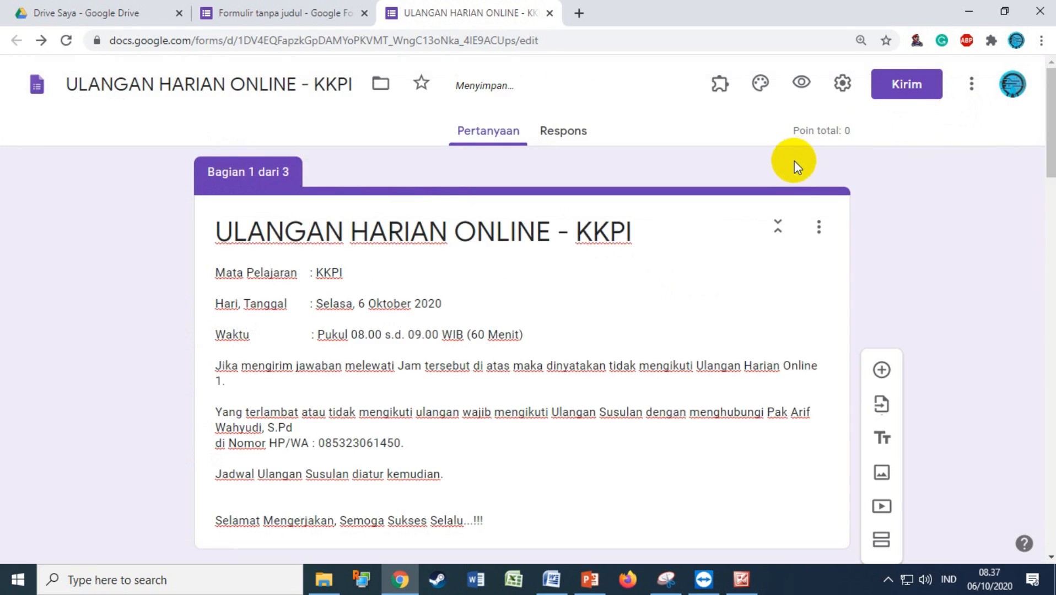
Set the processor-picture question's answer key to 50 points
scroll(543, 368, "down", 5)
scroll(543, 368, "down", 15)
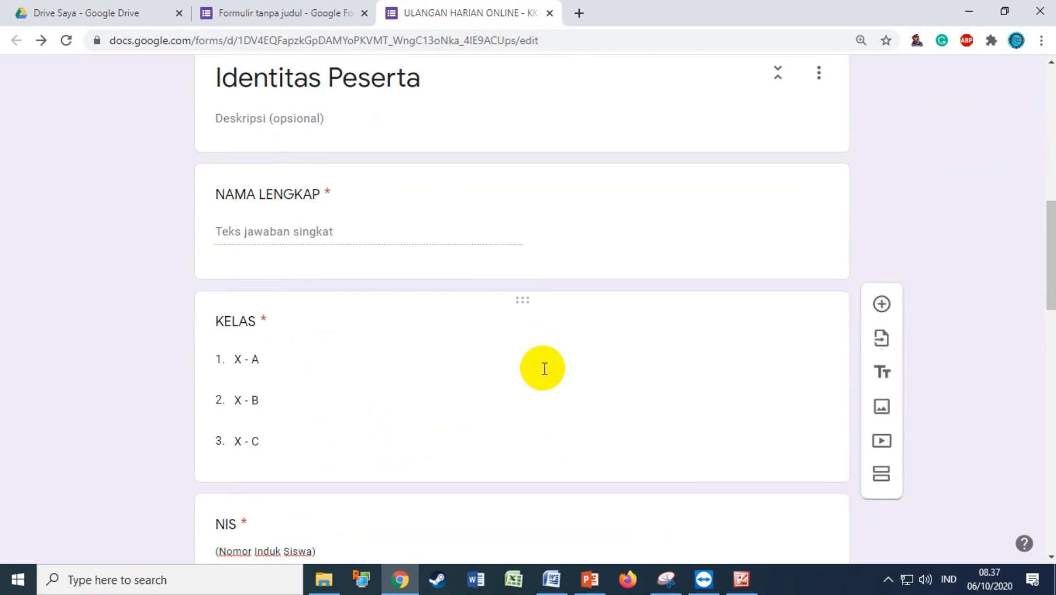
scroll(558, 361, "down", 3)
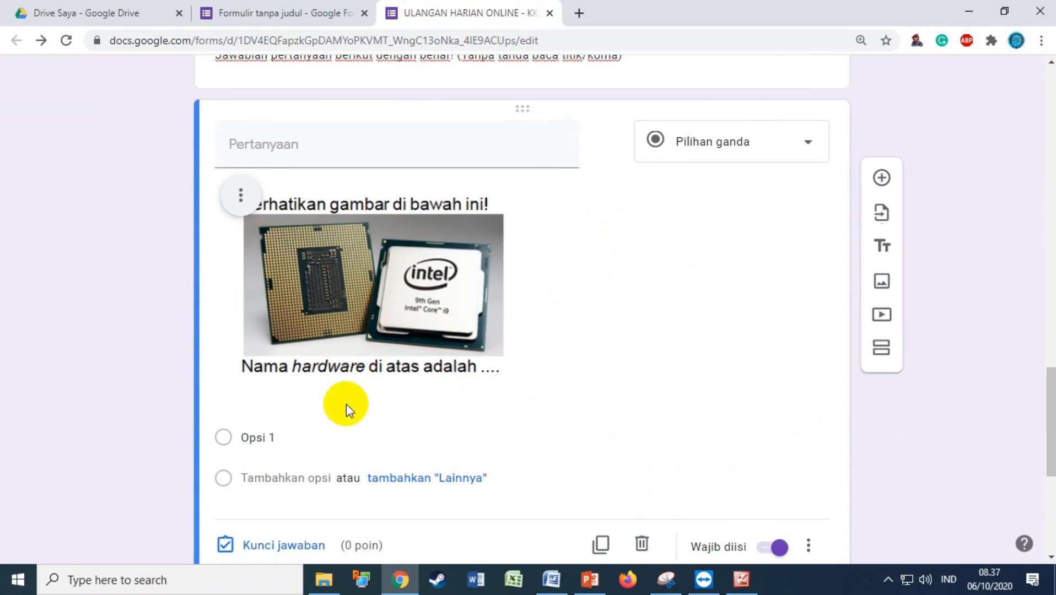
scroll(347, 404, "down", 2)
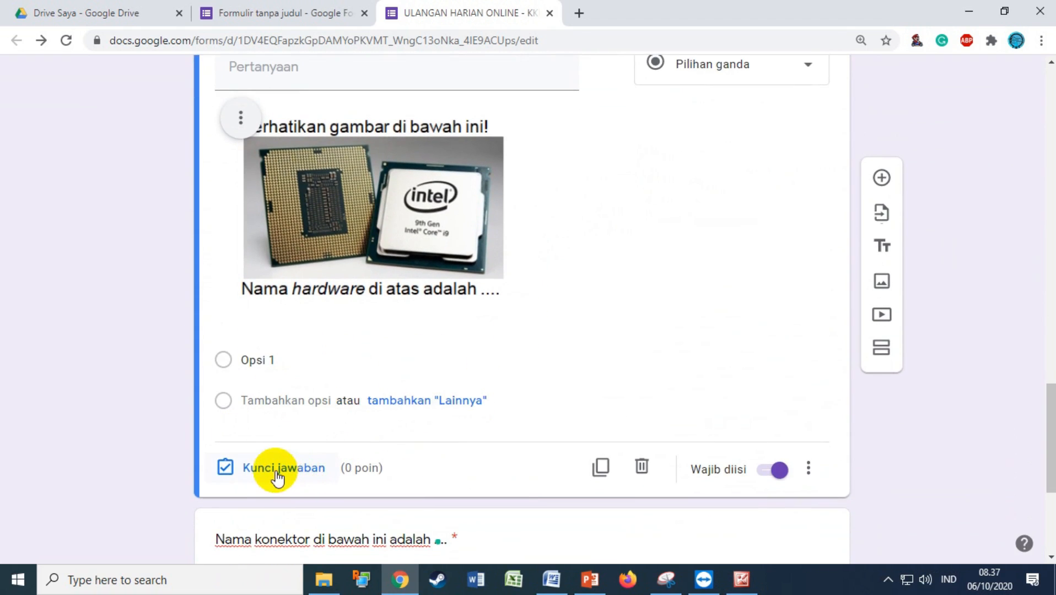
left_click(278, 471)
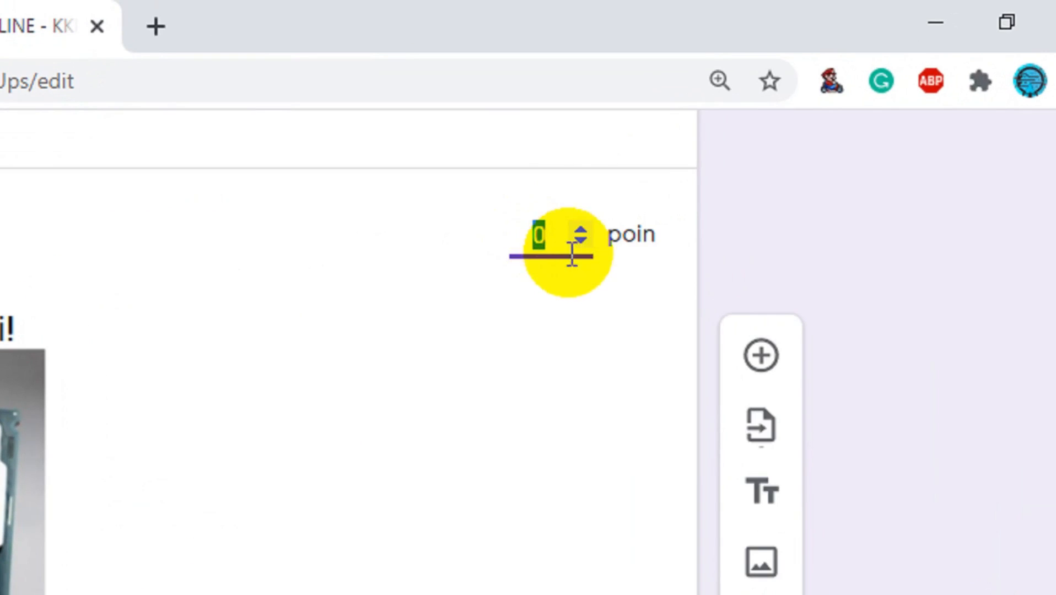
type("50")
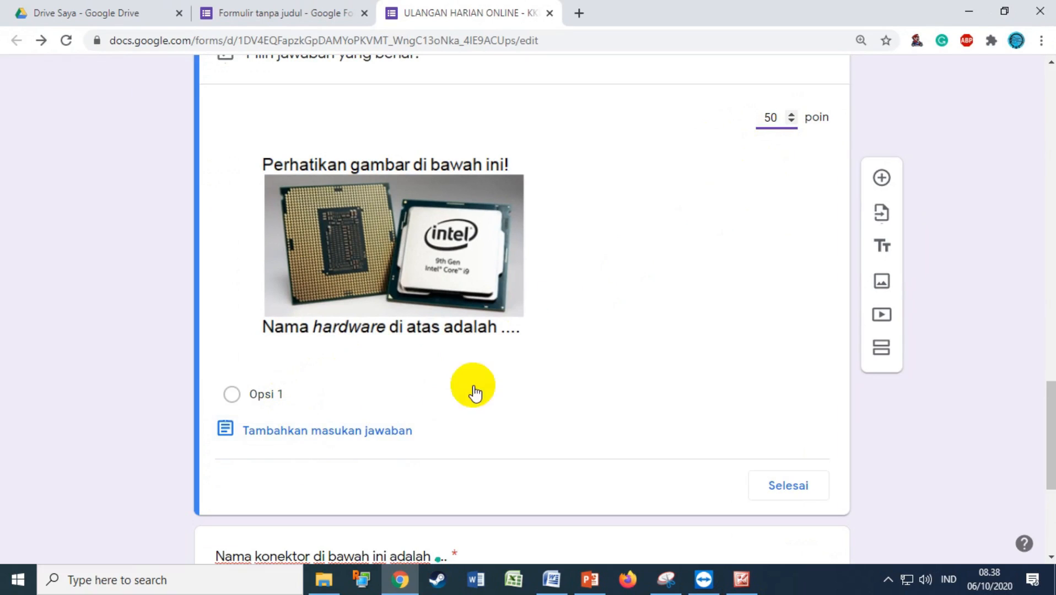
scroll(566, 384, "down", 1)
scroll(484, 397, "up", 2)
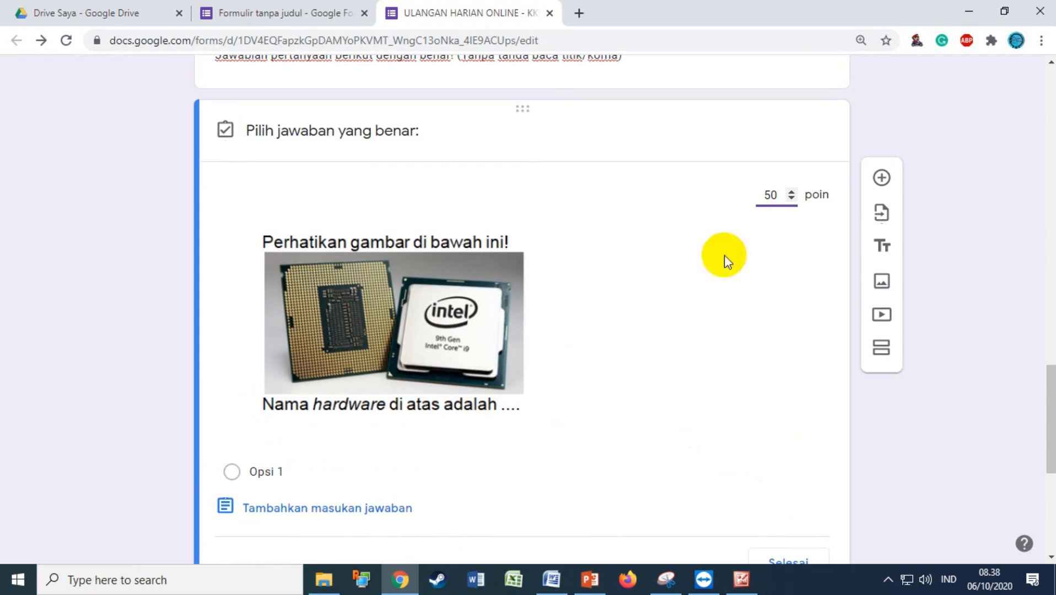
scroll(381, 453, "down", 1)
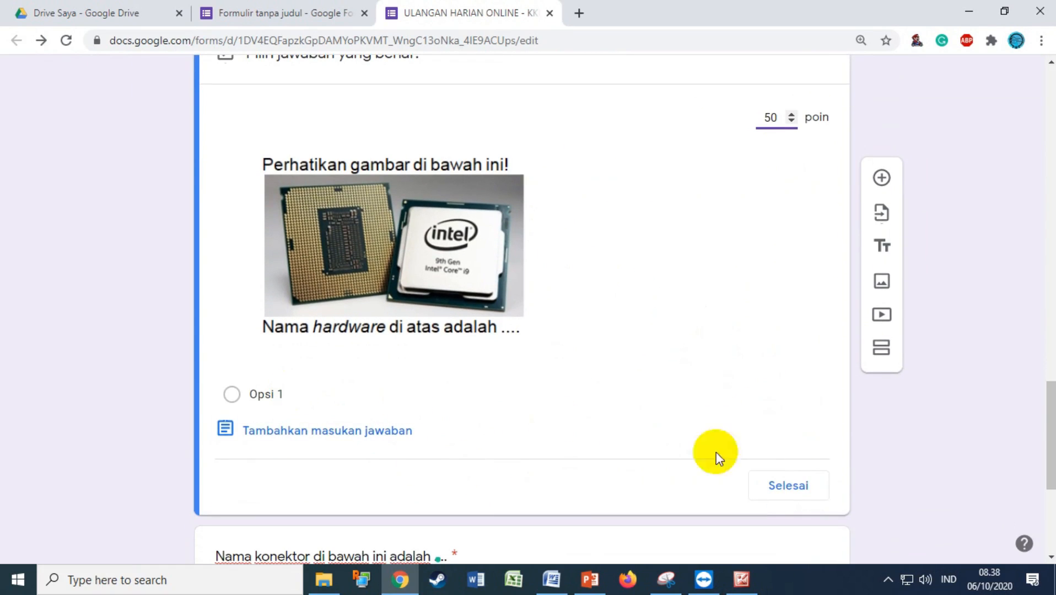
left_click(795, 491)
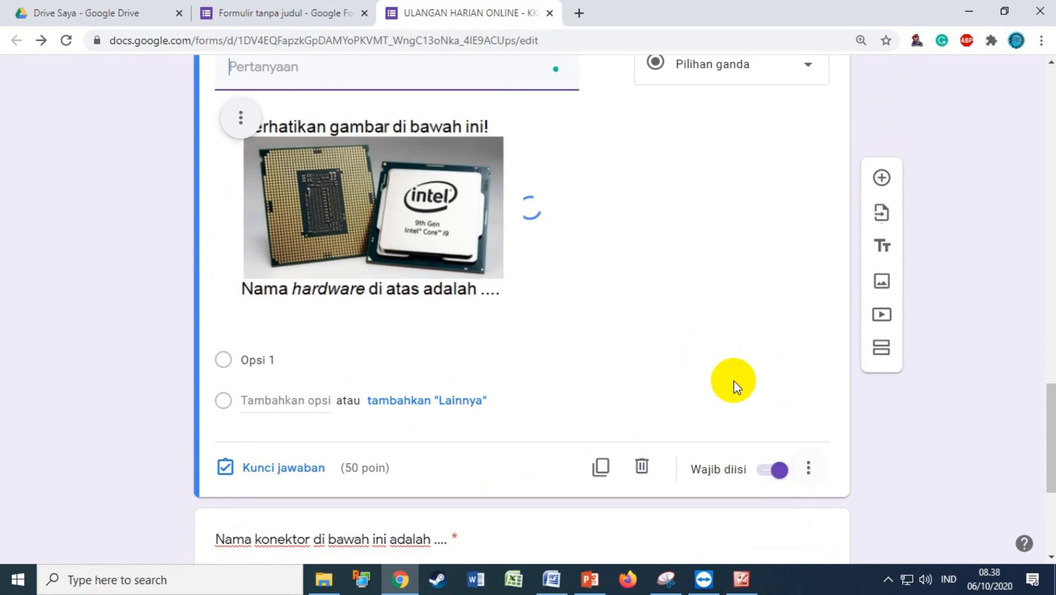
scroll(733, 380, "up", 1)
Make the processor question short-answer and add 'processor' as a correct answer
left_click(759, 153)
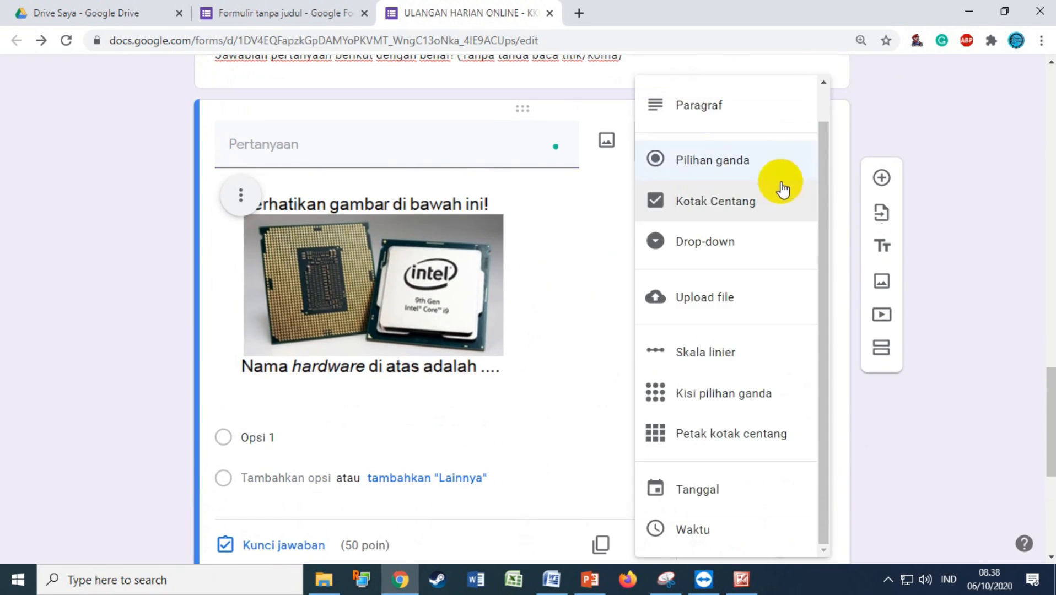
scroll(743, 146, "up", 1)
left_click(725, 109)
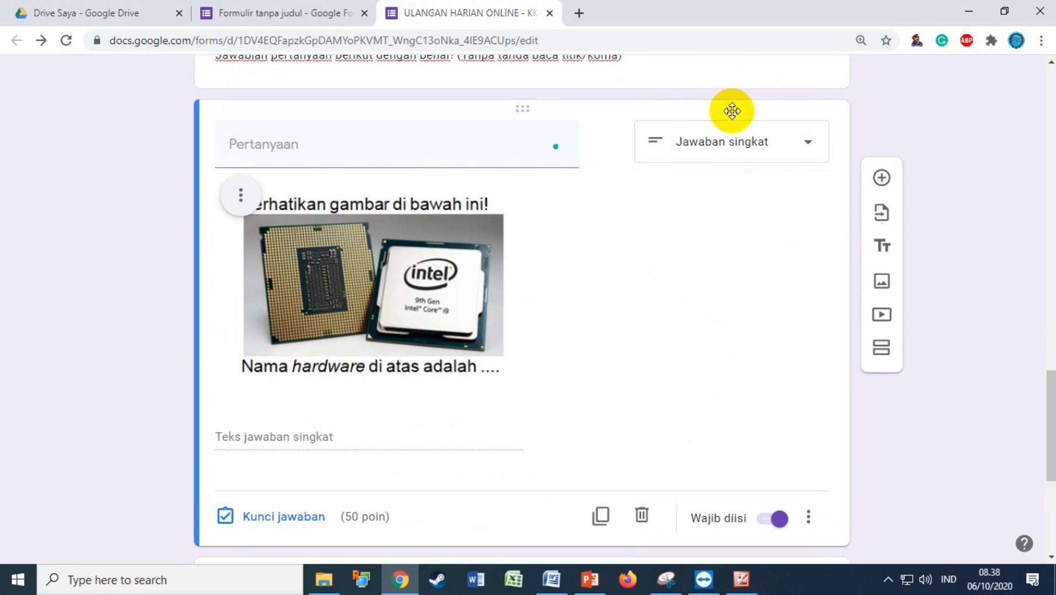
left_click(283, 518)
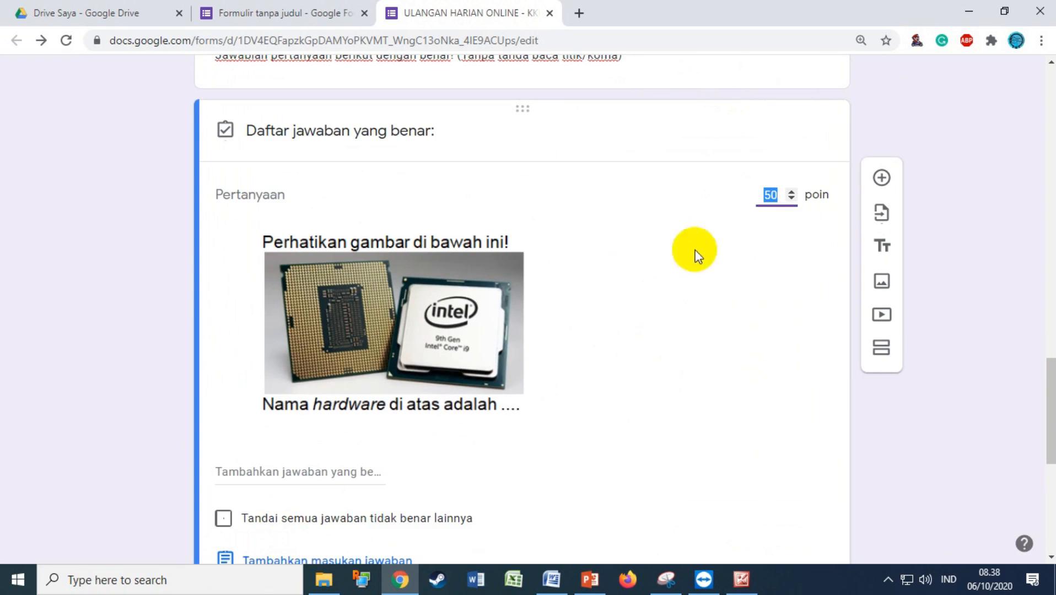
scroll(416, 424, "down", 3)
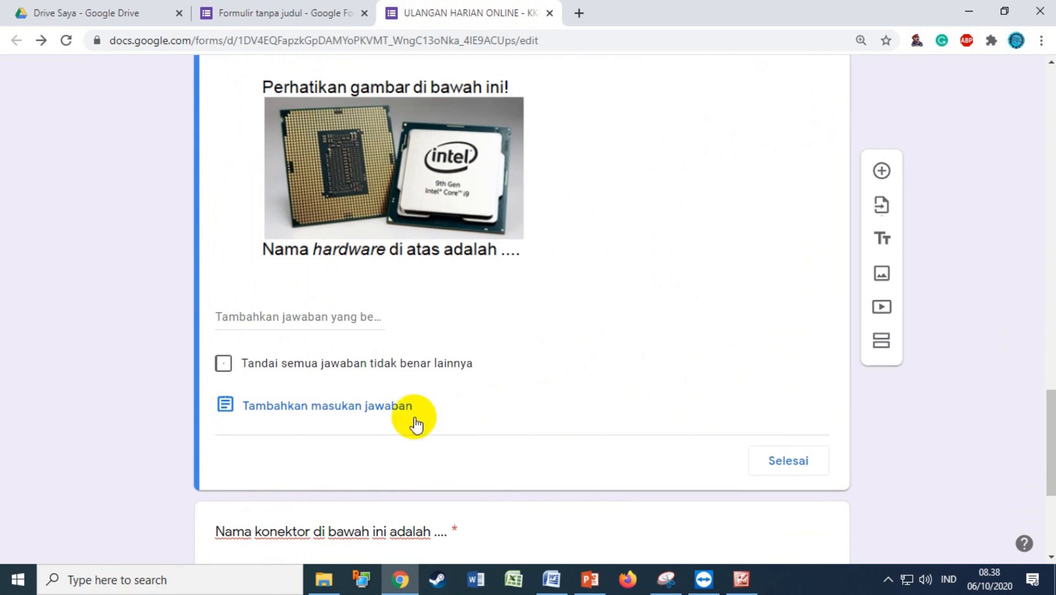
left_click(259, 319)
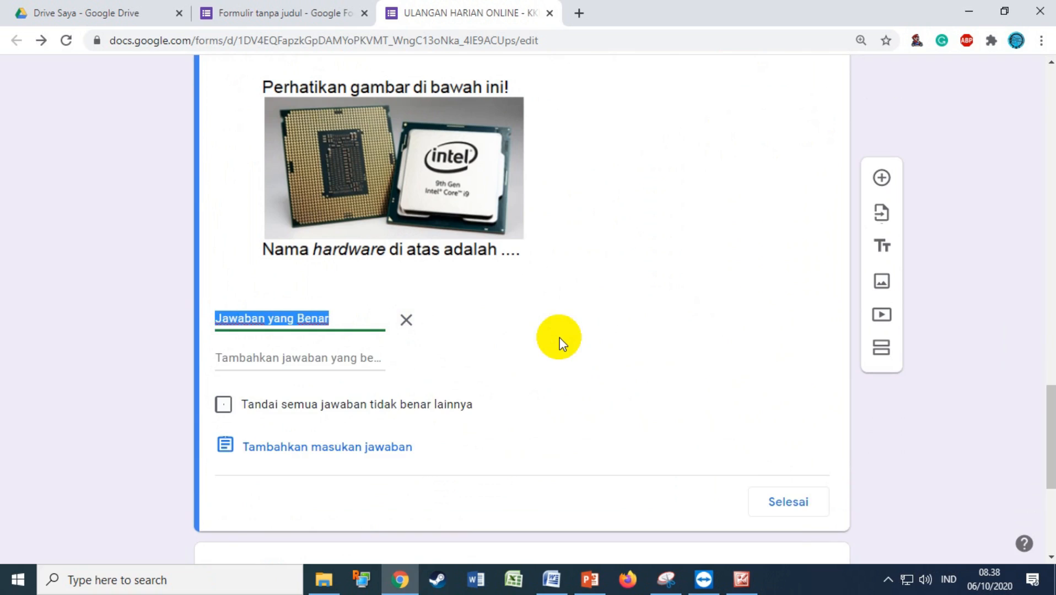
type("pro")
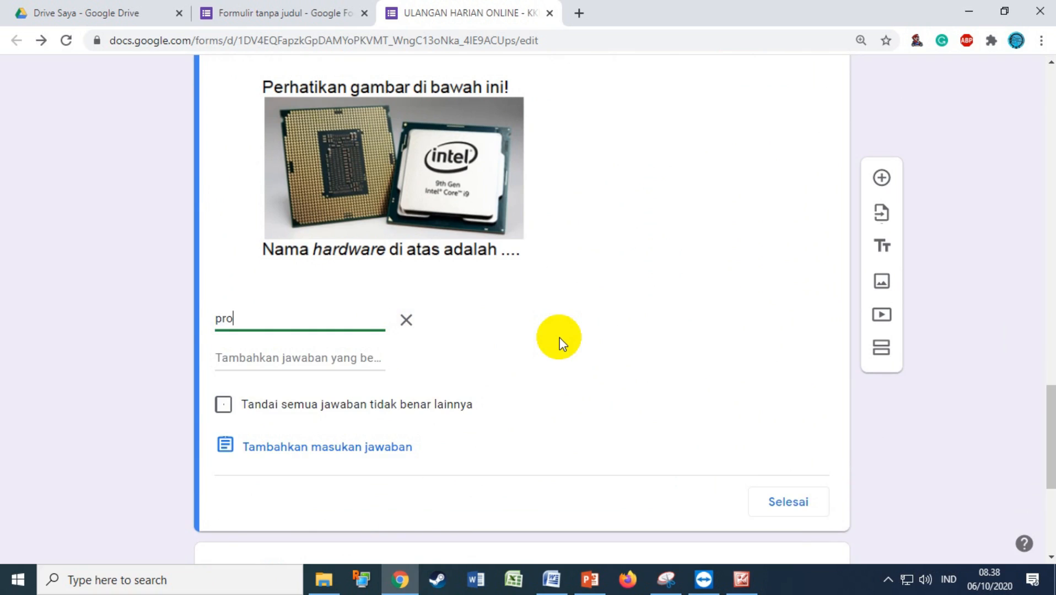
type("cessor")
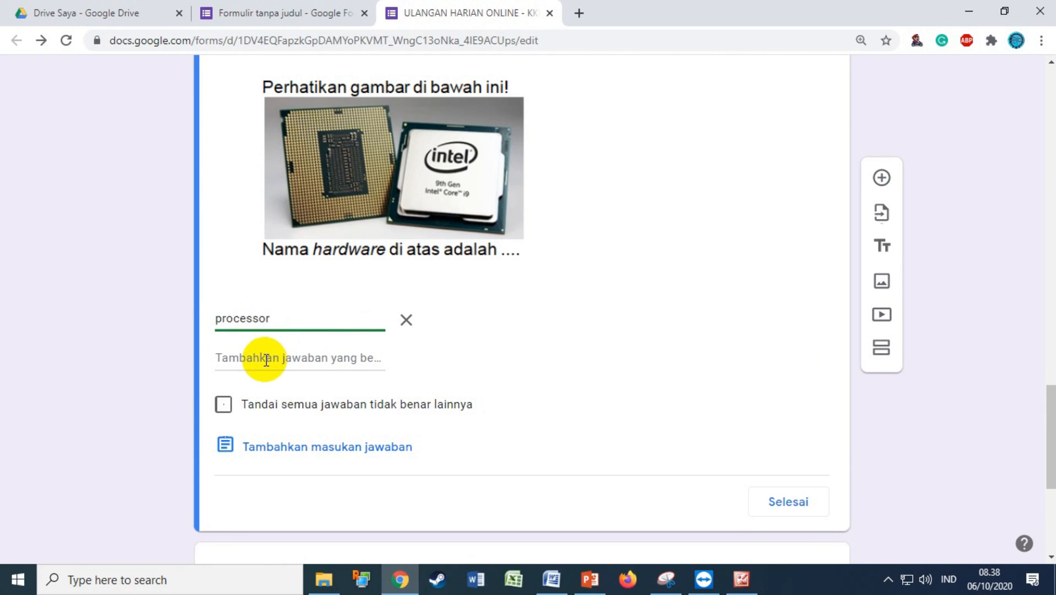
Add 'Processor' and 'PROCESSOR' as further correct answers and finish the answer key
double_click(242, 318)
key("ctrl+c")
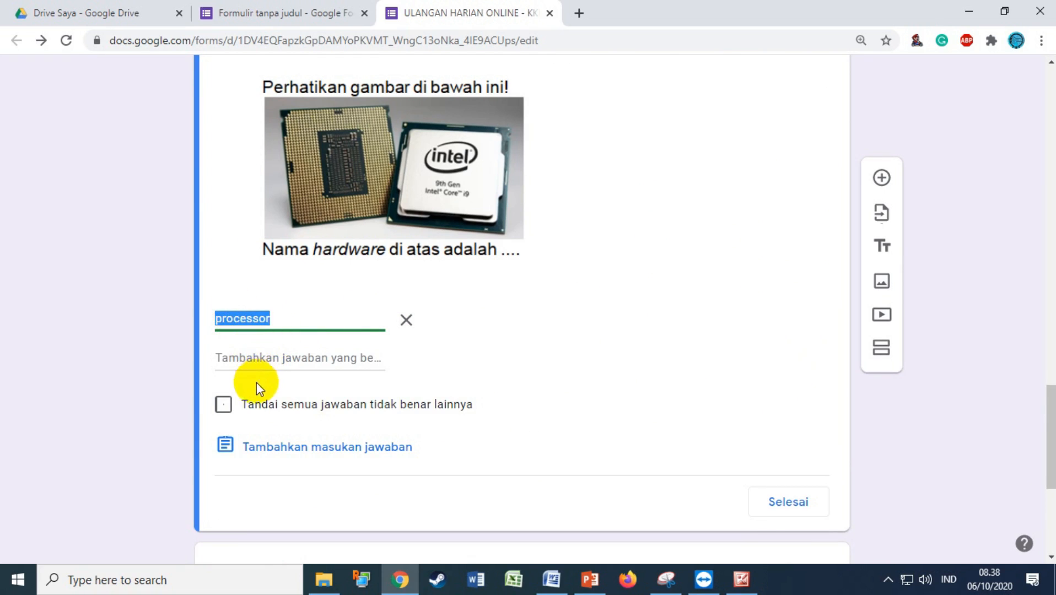
left_click(249, 359)
key("ctrl+v")
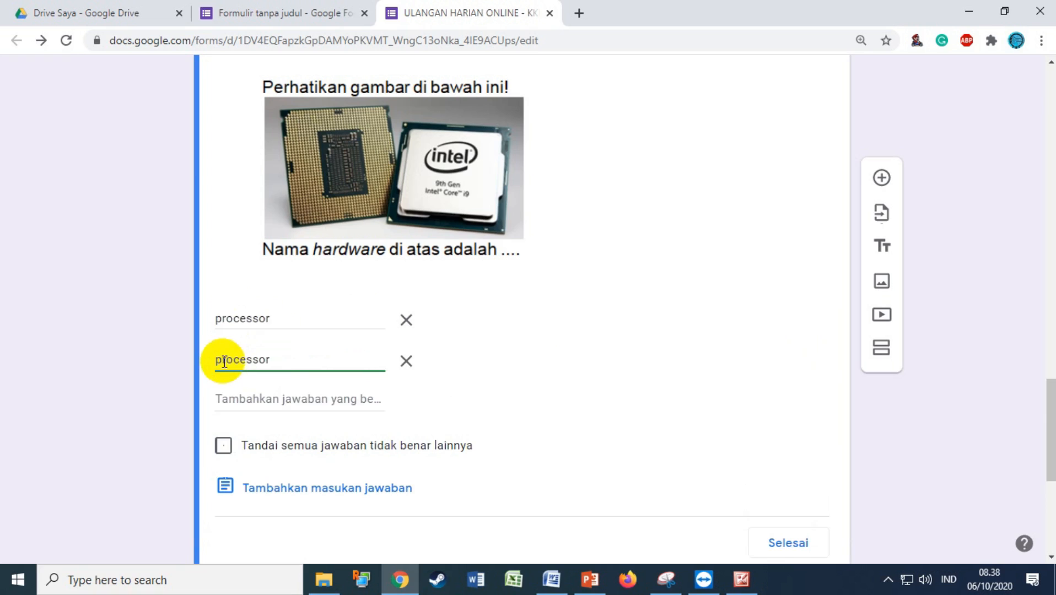
key("BackSpace")
type("P")
left_click(243, 399)
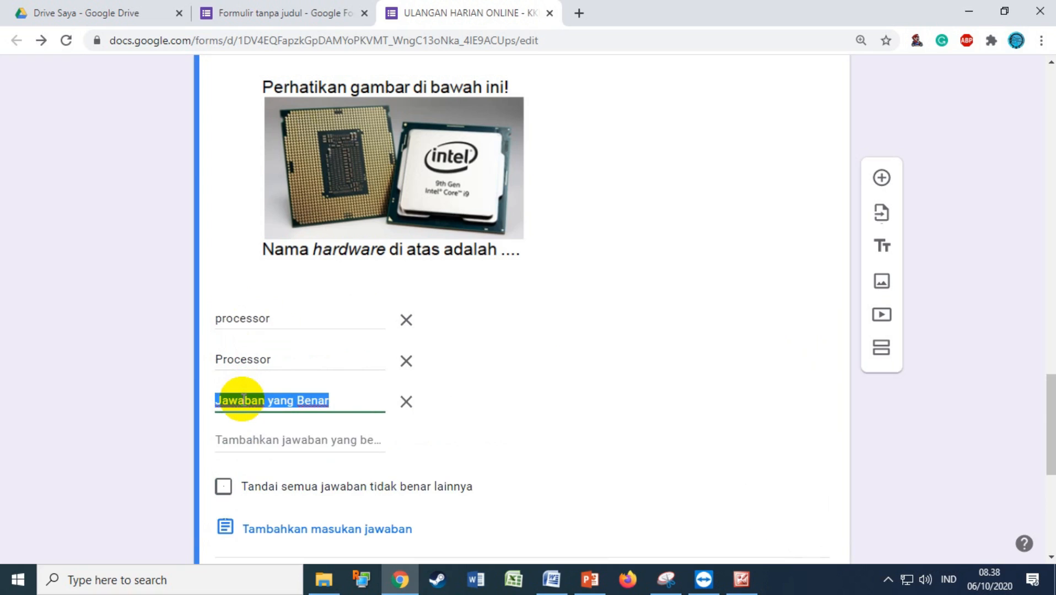
type("PROC")
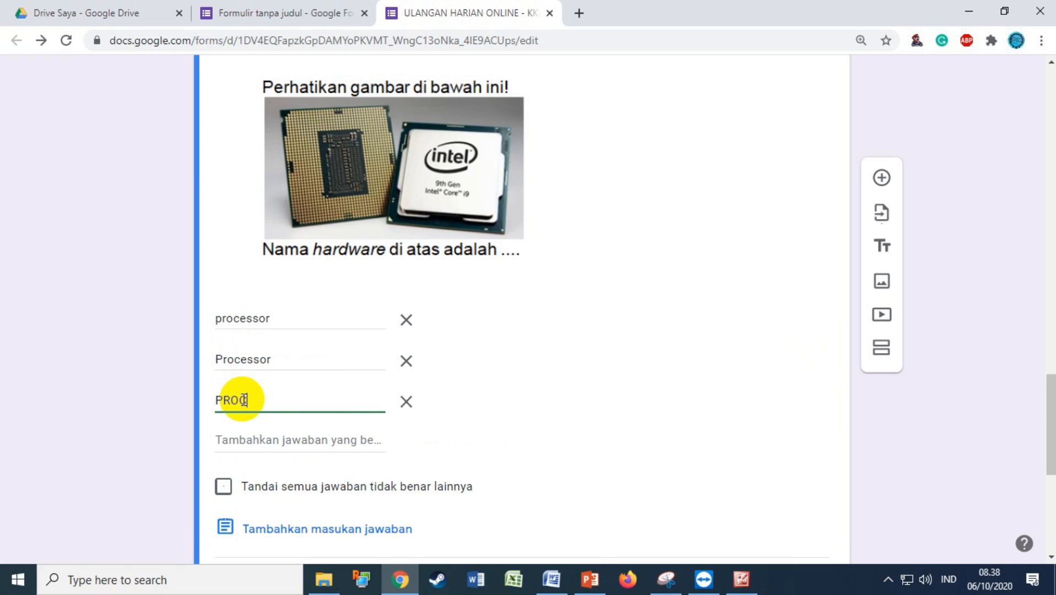
type("ESSOR")
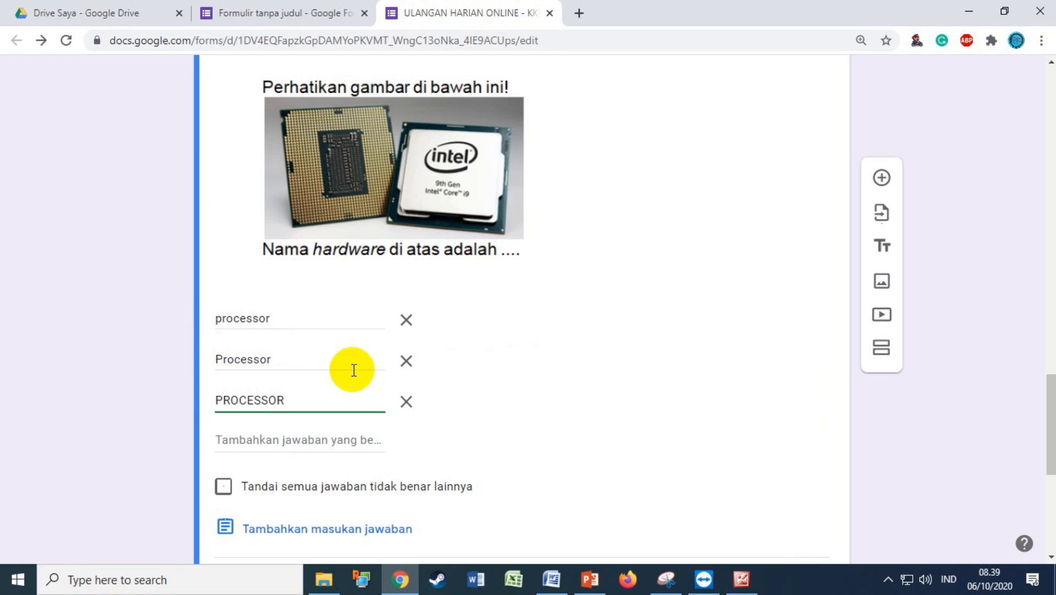
scroll(339, 403, "down", 3)
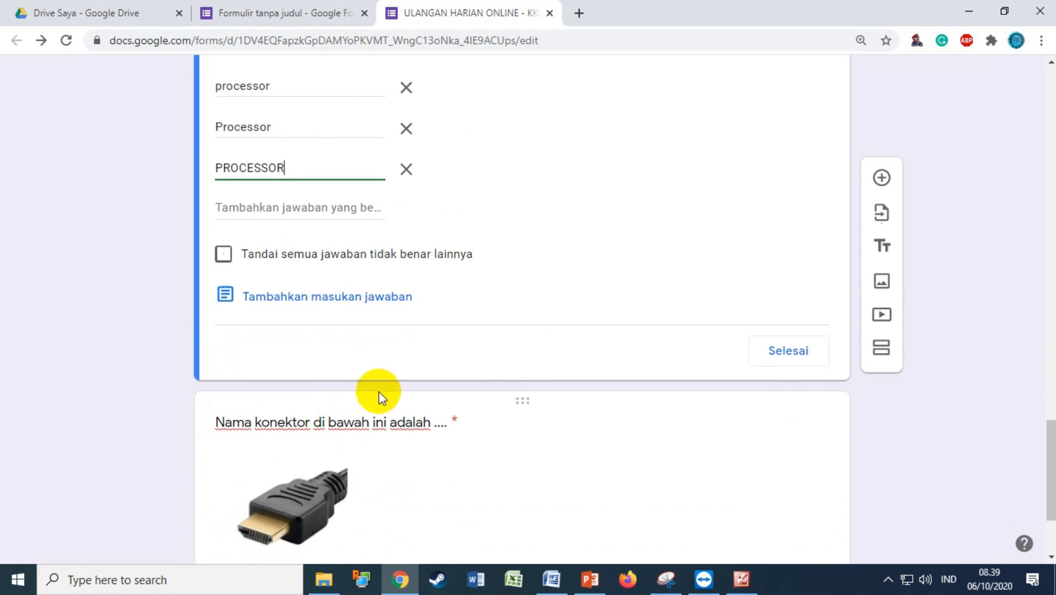
left_click(783, 359)
scroll(717, 359, "down", 8)
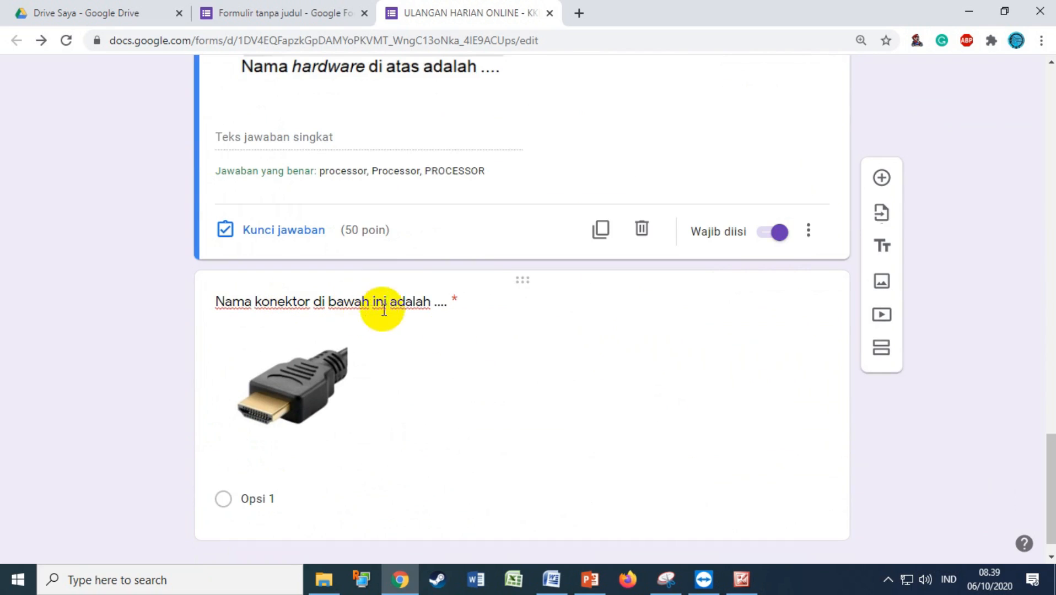
Switch the connector question to Jawaban singkat and set its answer key to 50 points
left_click(337, 338)
left_click(799, 231)
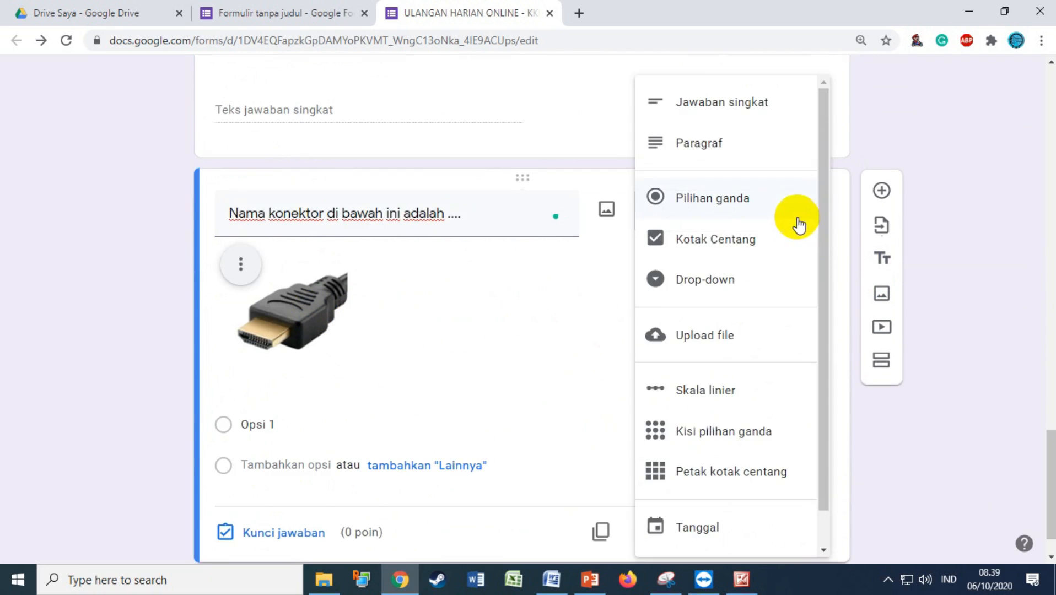
left_click(738, 120)
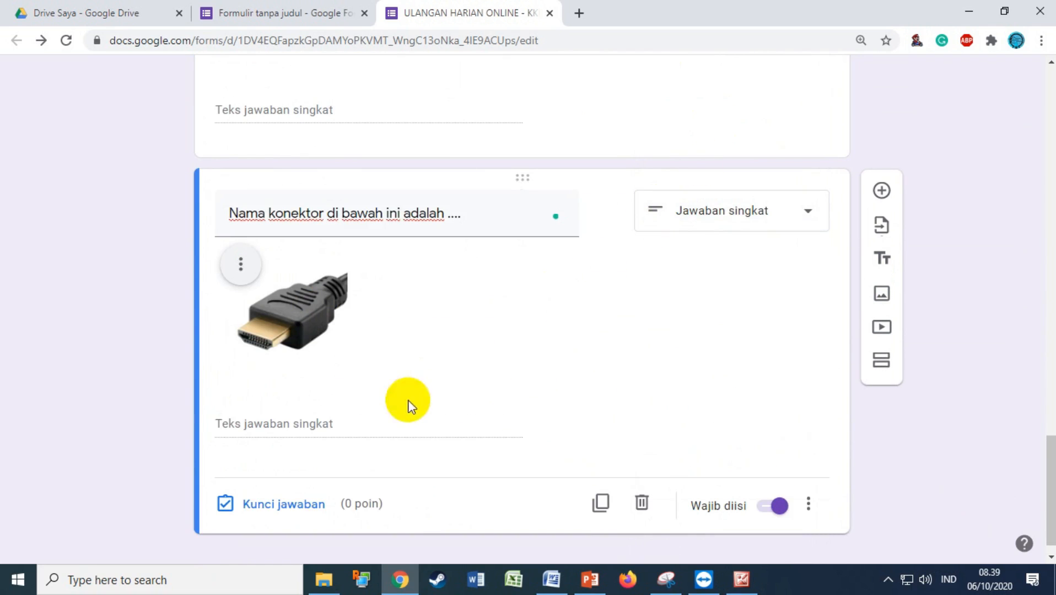
left_click(290, 507)
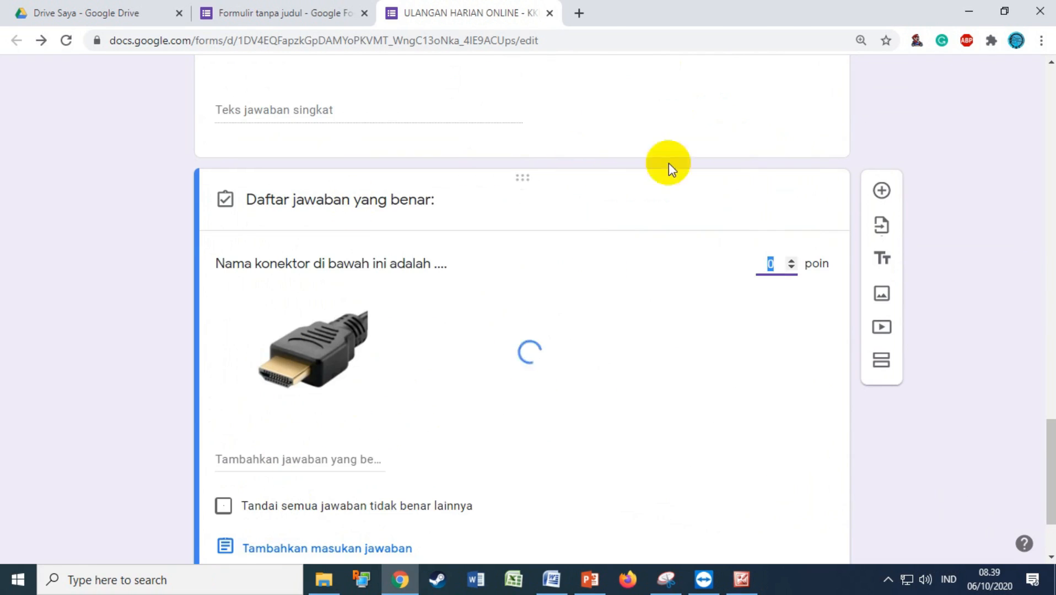
left_click(771, 264)
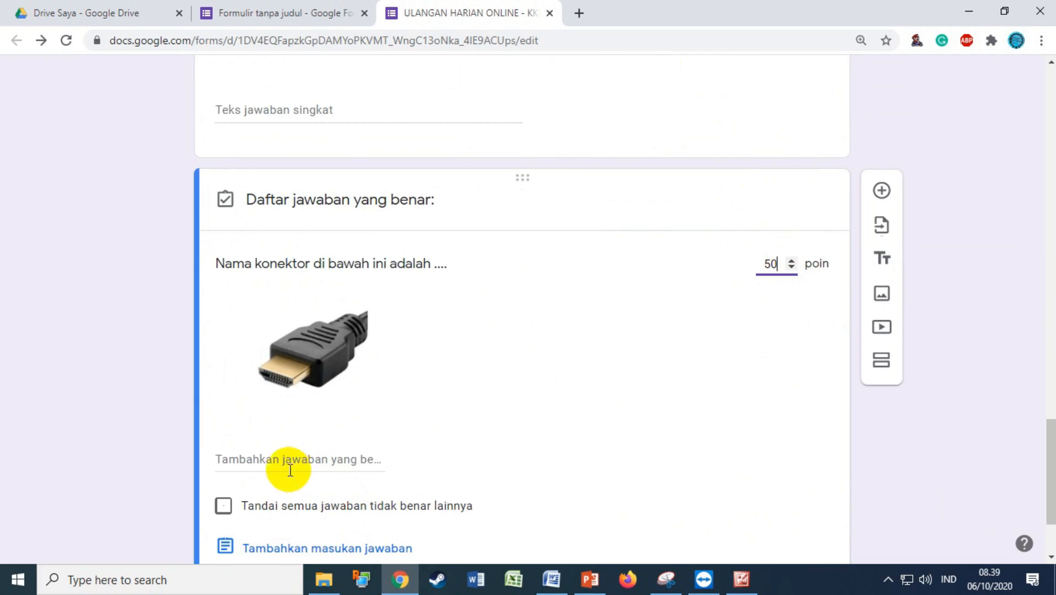
Add HDMI, hdmi and Hdmi as accepted answers and save the answer key
left_click(253, 461)
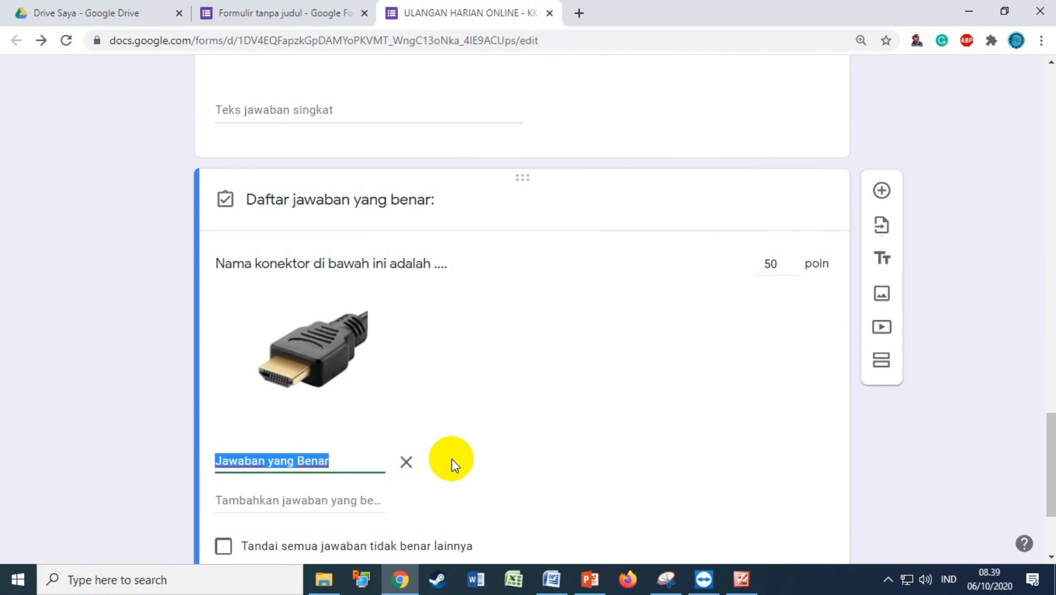
type("HDMI")
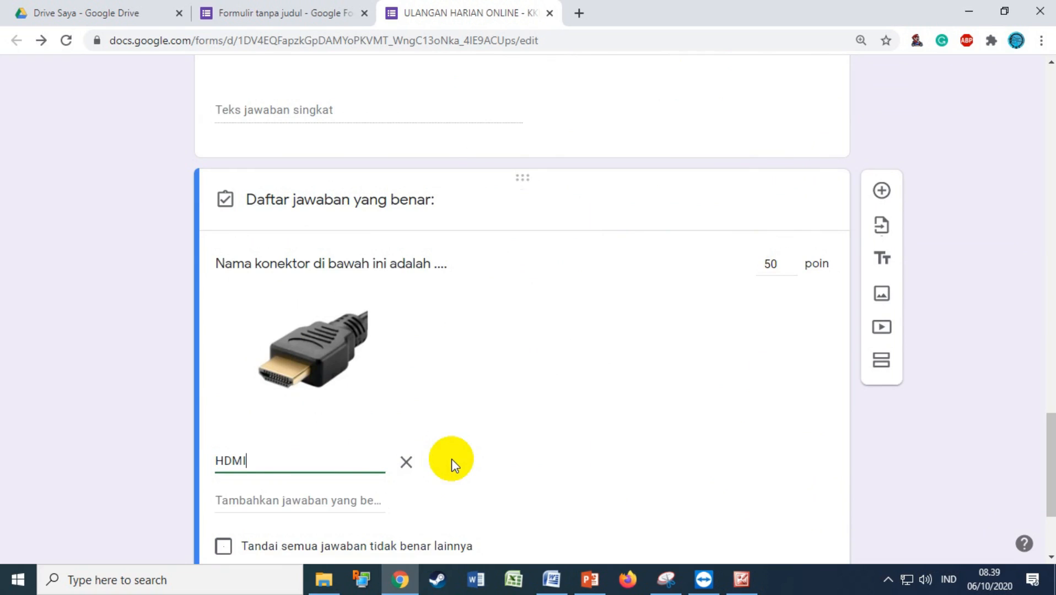
left_click(248, 500)
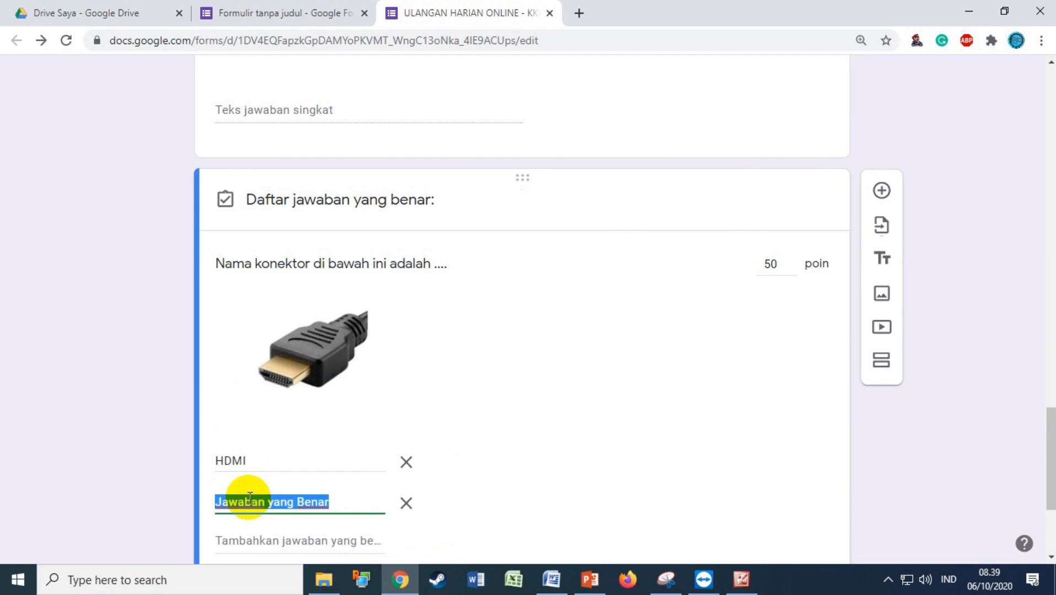
type("hdmi")
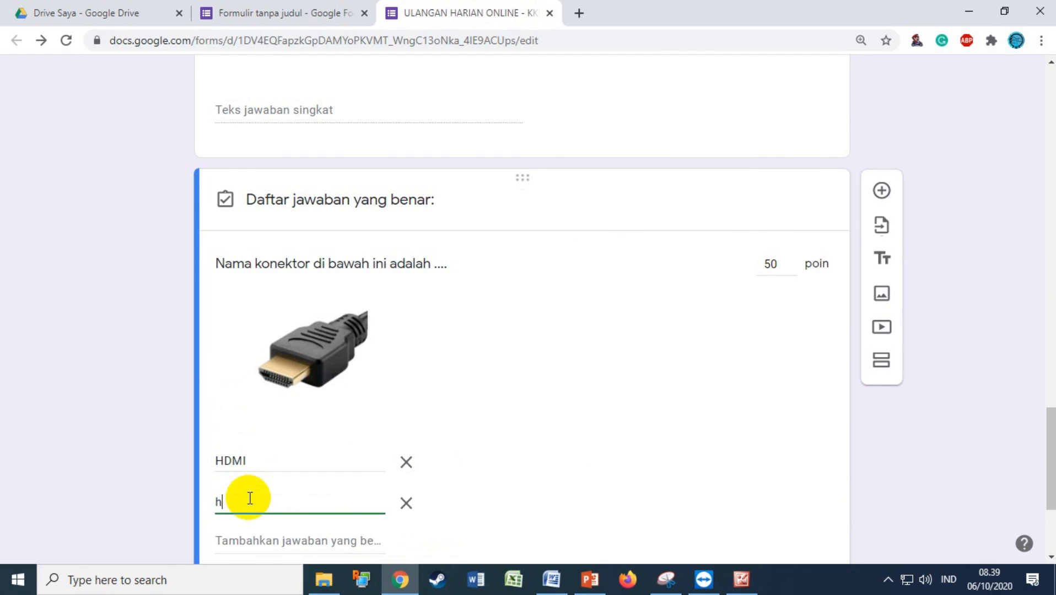
left_click(260, 540)
type("Hdmi")
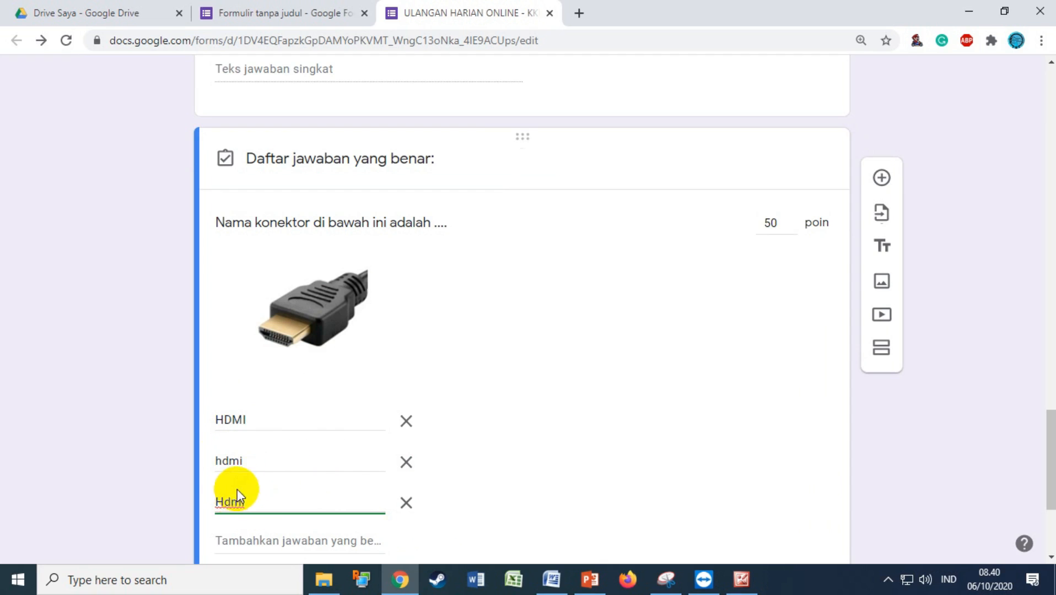
scroll(389, 420, "down", 4)
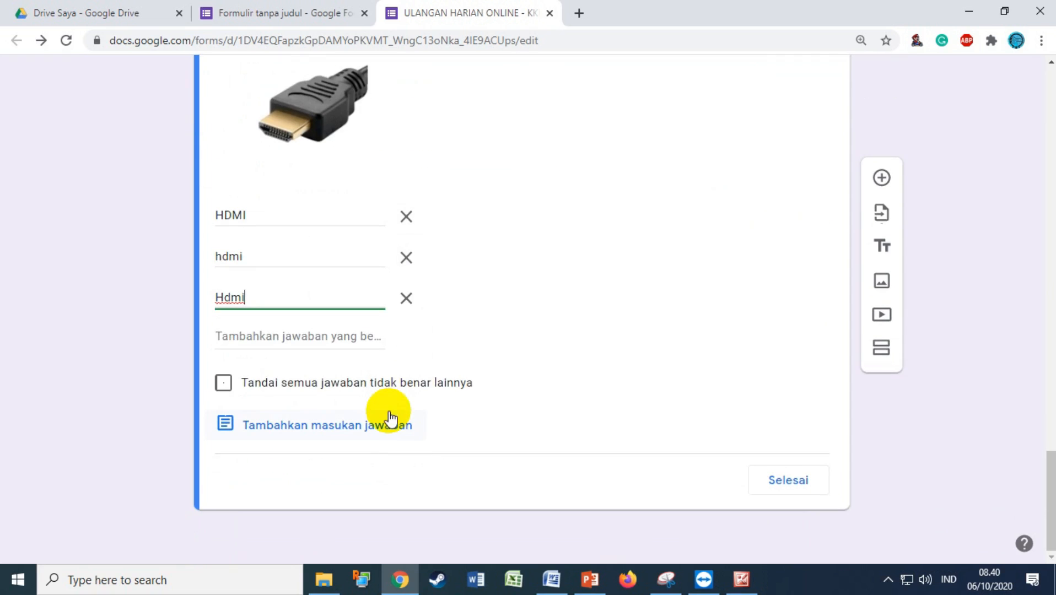
left_click(780, 480)
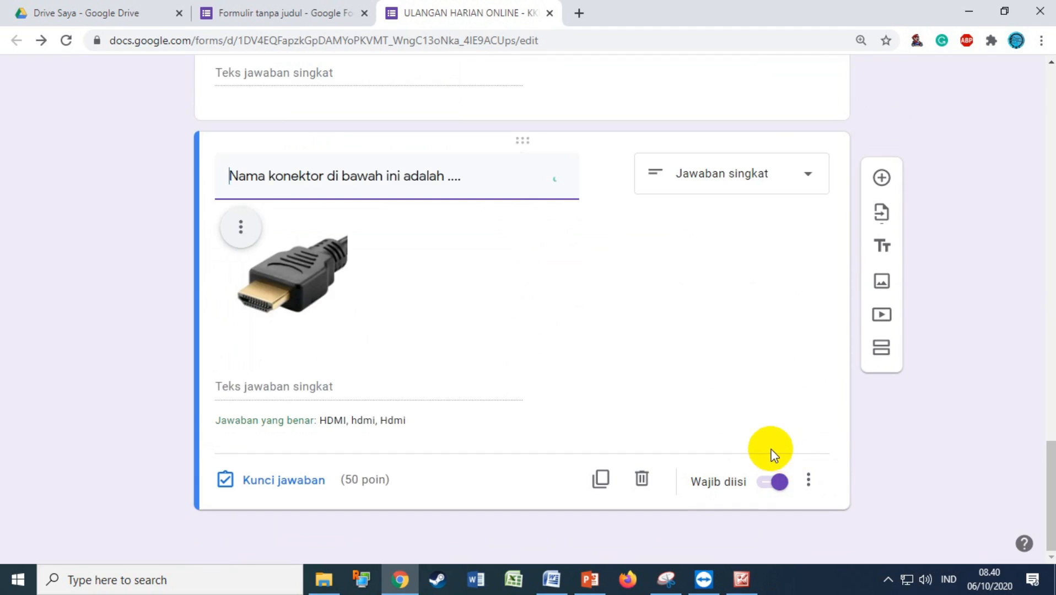
Open the Pratinjau preview and advance from the intro to the Identitas Peserta page
scroll(764, 448, "up", 15)
scroll(764, 449, "up", 3)
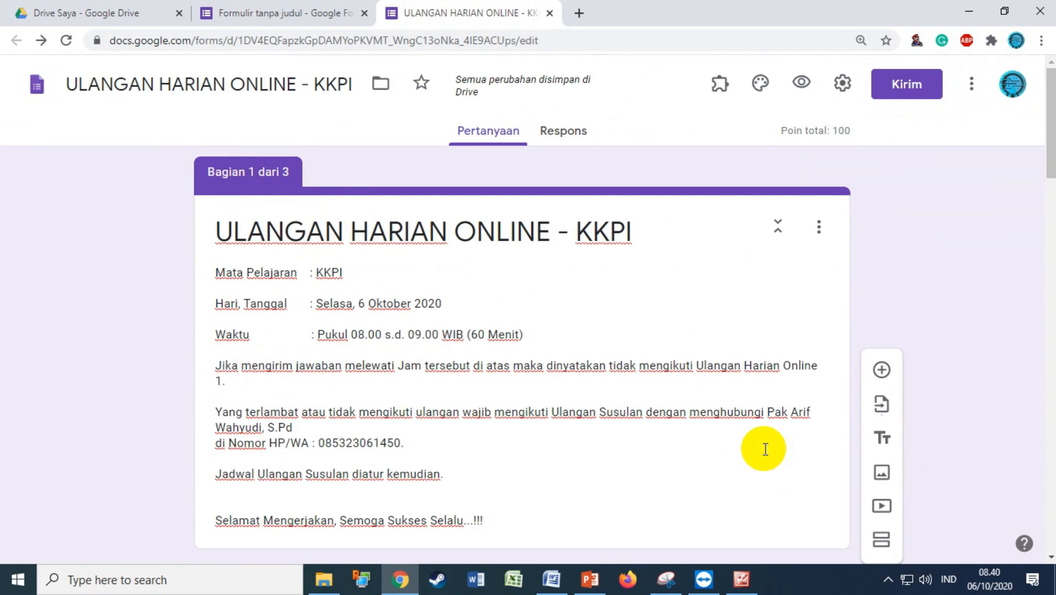
scroll(733, 451, "down", 7)
scroll(733, 451, "up", 7)
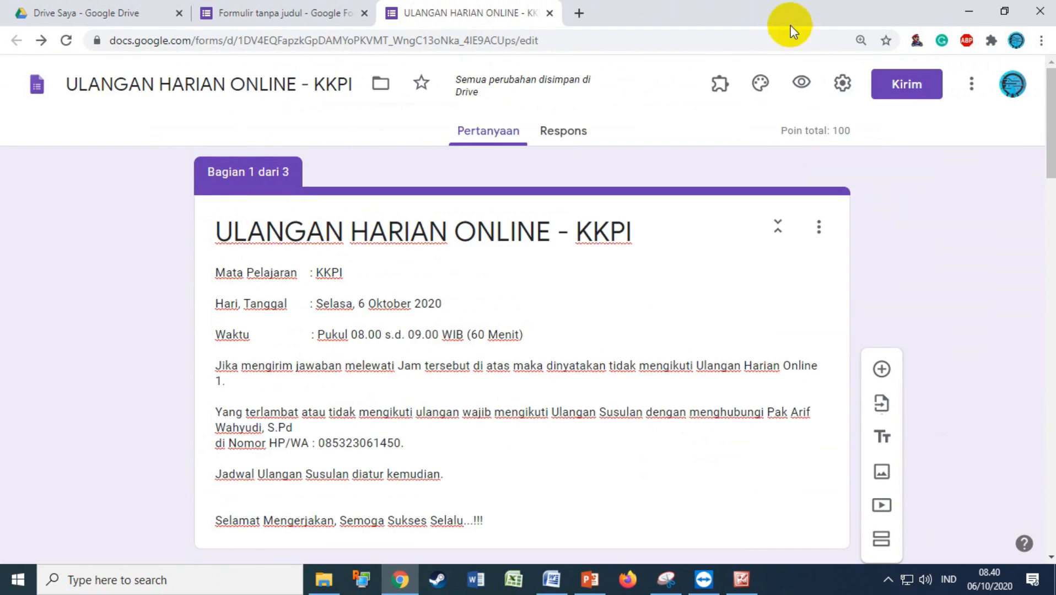
left_click(801, 83)
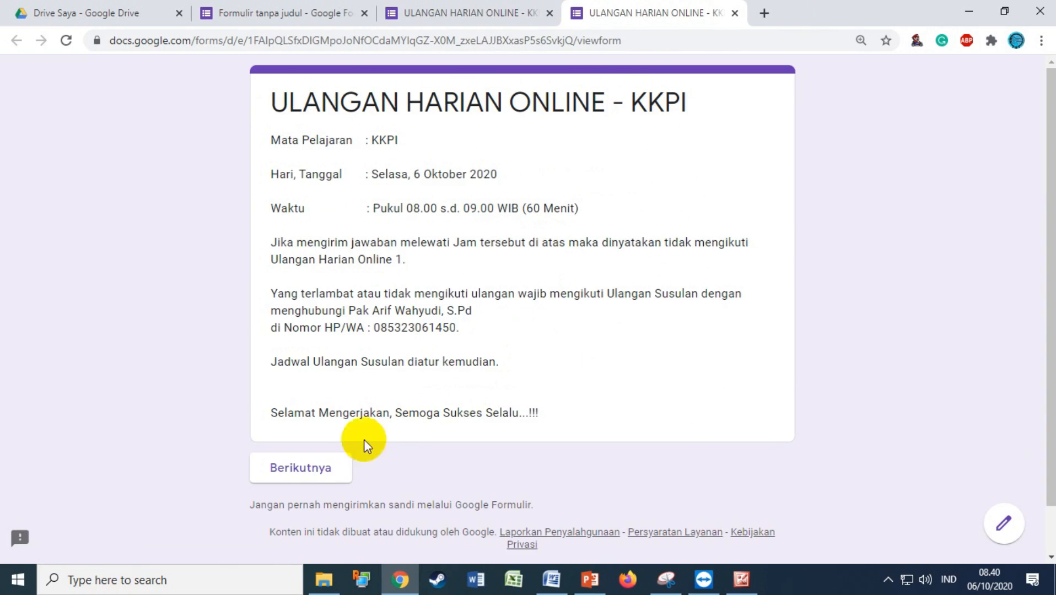
left_click(298, 470)
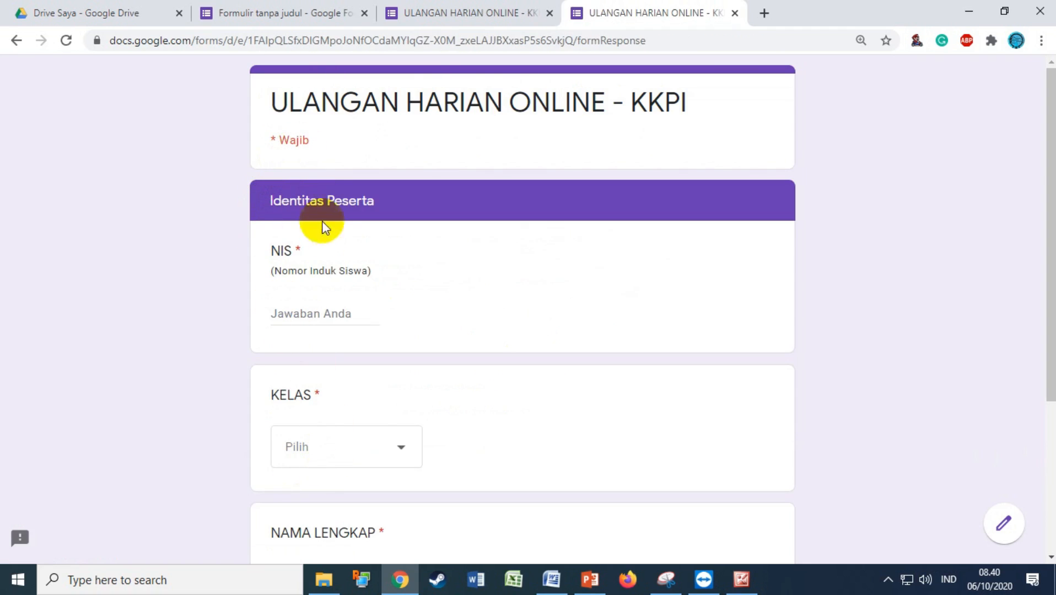
left_click(307, 312)
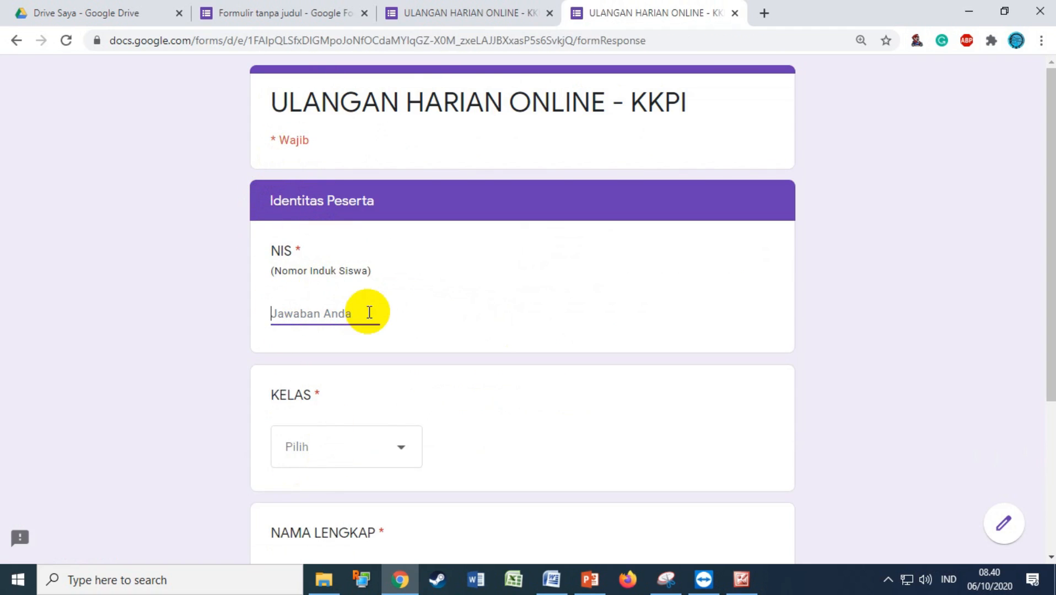
Enter NIS 1234, pick class X - B, type the student's full name, and continue to SOAL
type("1234")
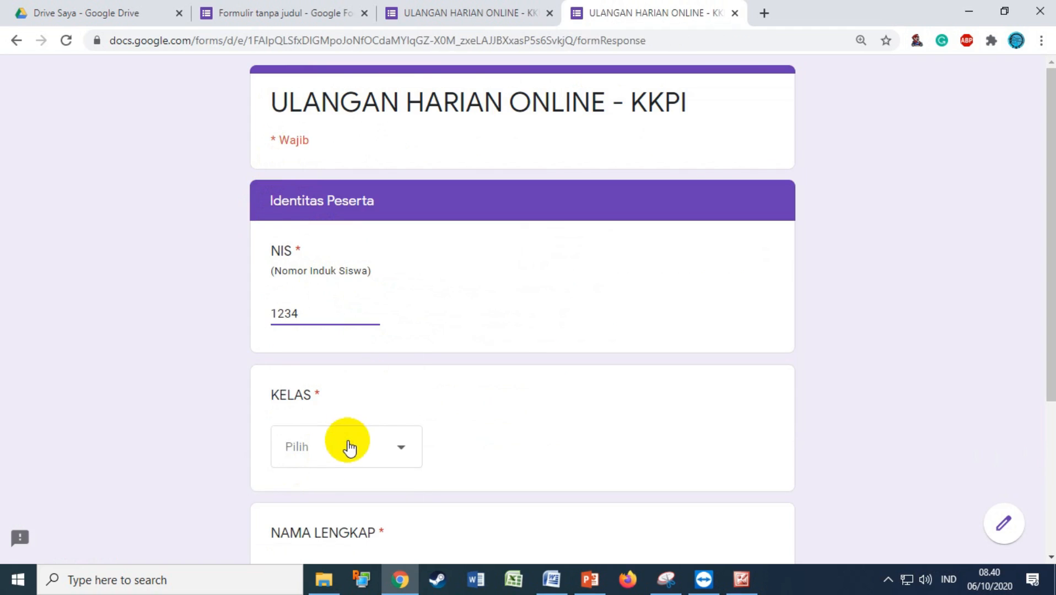
left_click(343, 449)
left_click(398, 468)
scroll(389, 452, "down", 3)
left_click(333, 422)
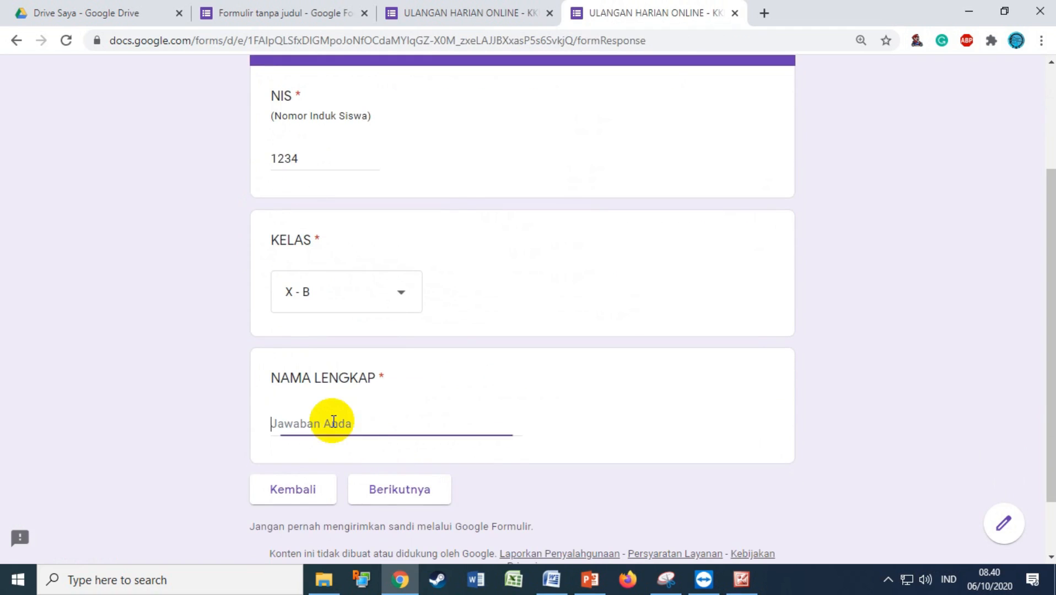
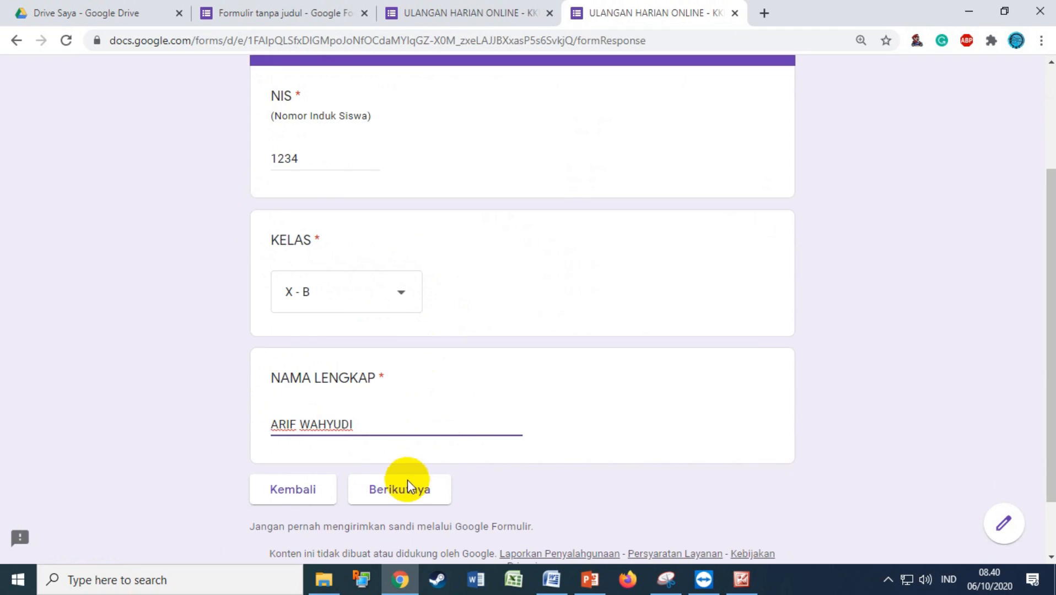
left_click(407, 499)
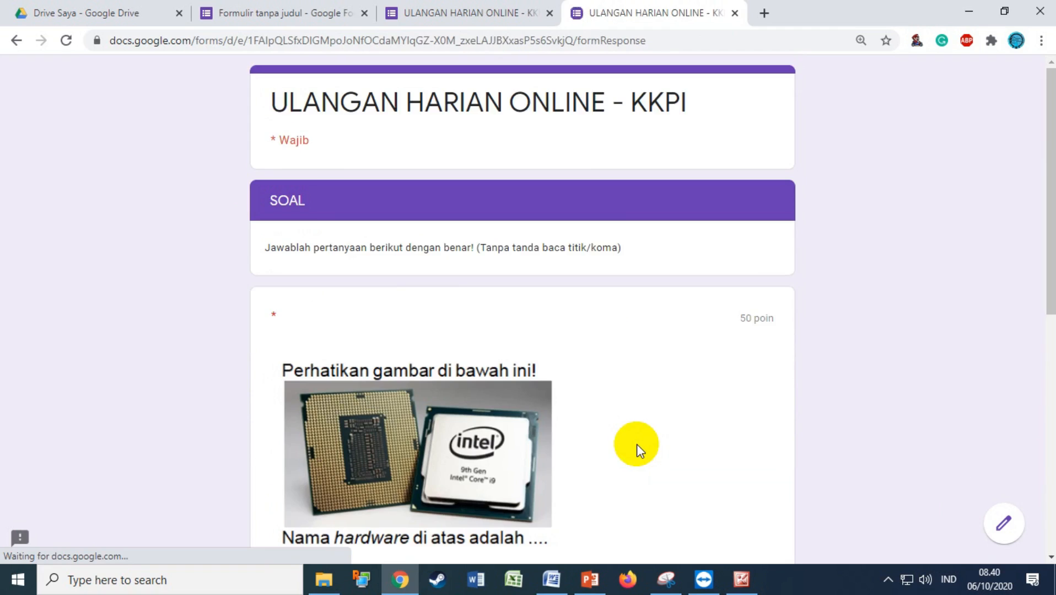
Answer PROCESSOR and HDMI to the two questions and submit the test response
scroll(638, 445, "down", 3)
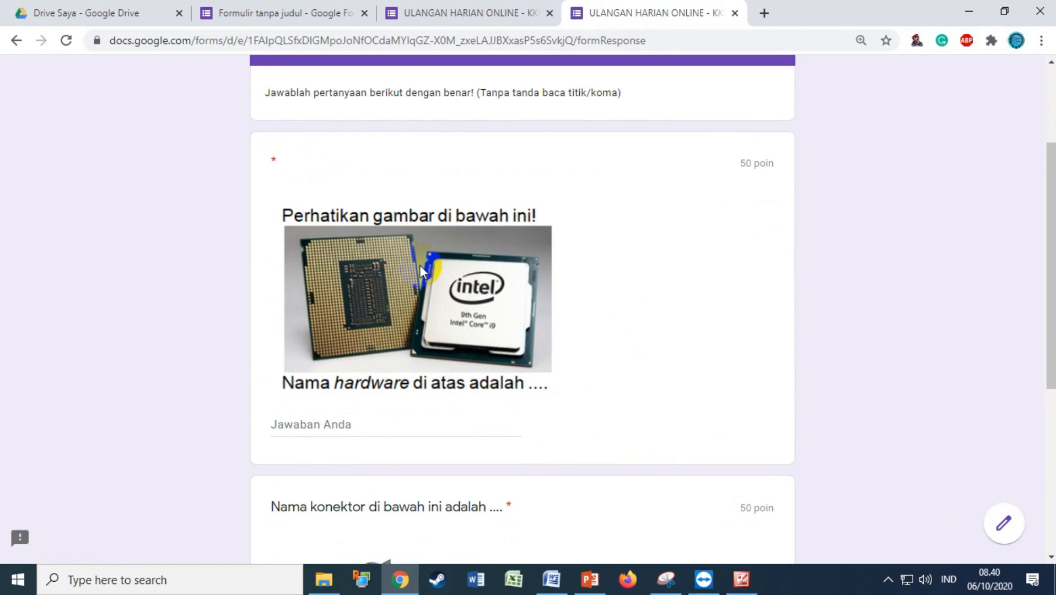
left_click(343, 426)
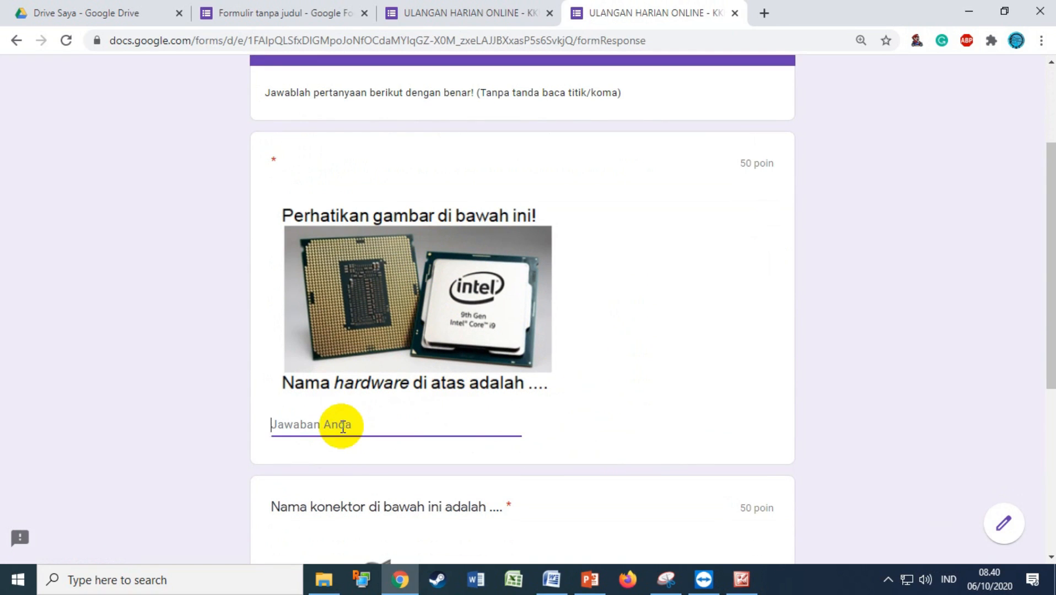
type("PROCESSOR")
scroll(303, 430, "down", 3)
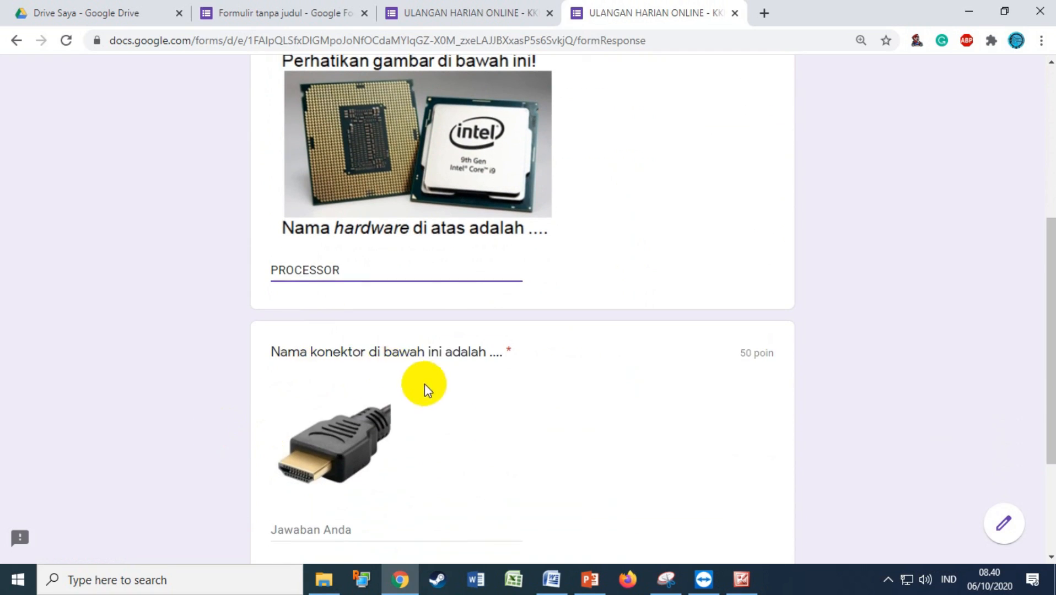
scroll(386, 391, "down", 3)
left_click(318, 381)
type("HDMI")
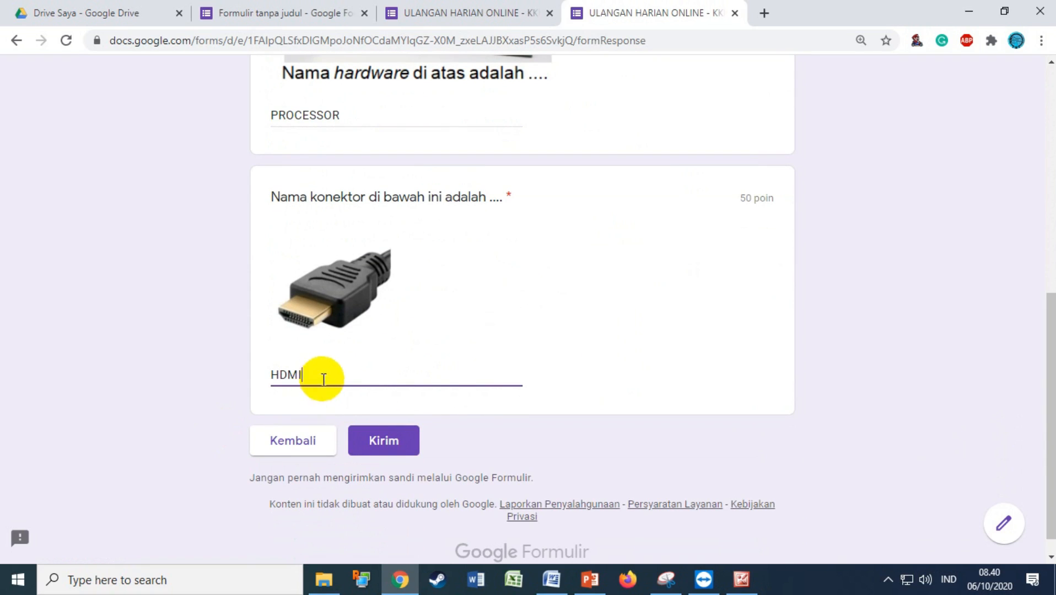
scroll(500, 377, "up", 5)
scroll(502, 380, "down", 5)
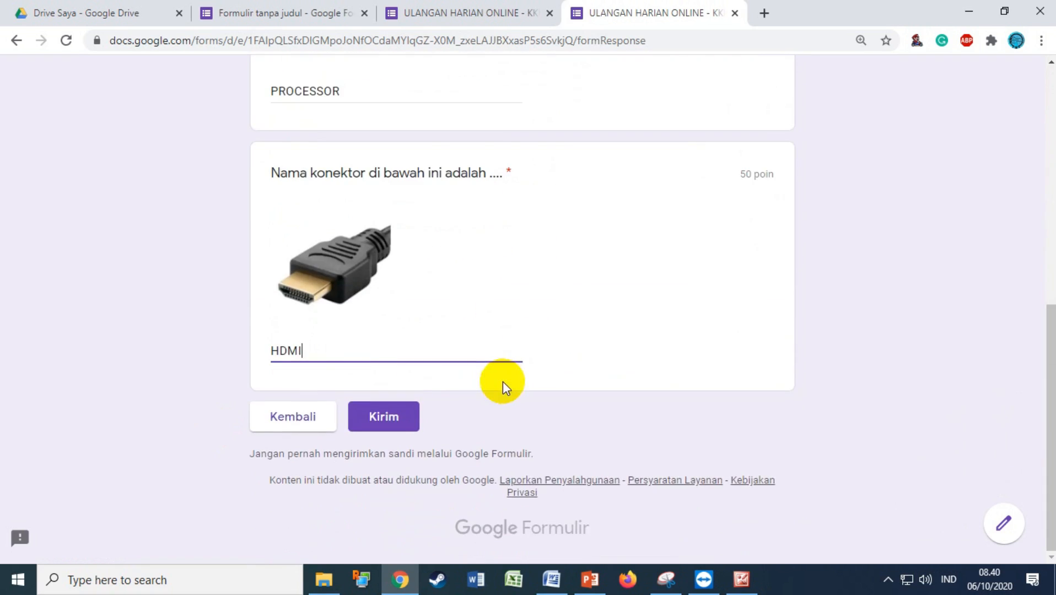
left_click(394, 428)
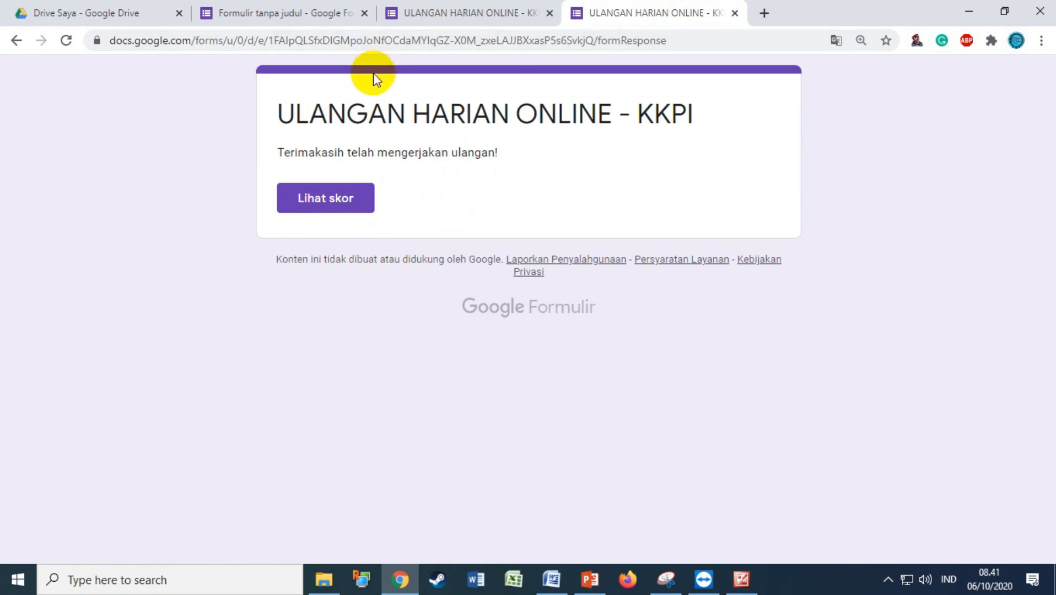
Review the response's 100/100 score, with both answers earning 50/50, then return to the thank-you page
left_click(348, 207)
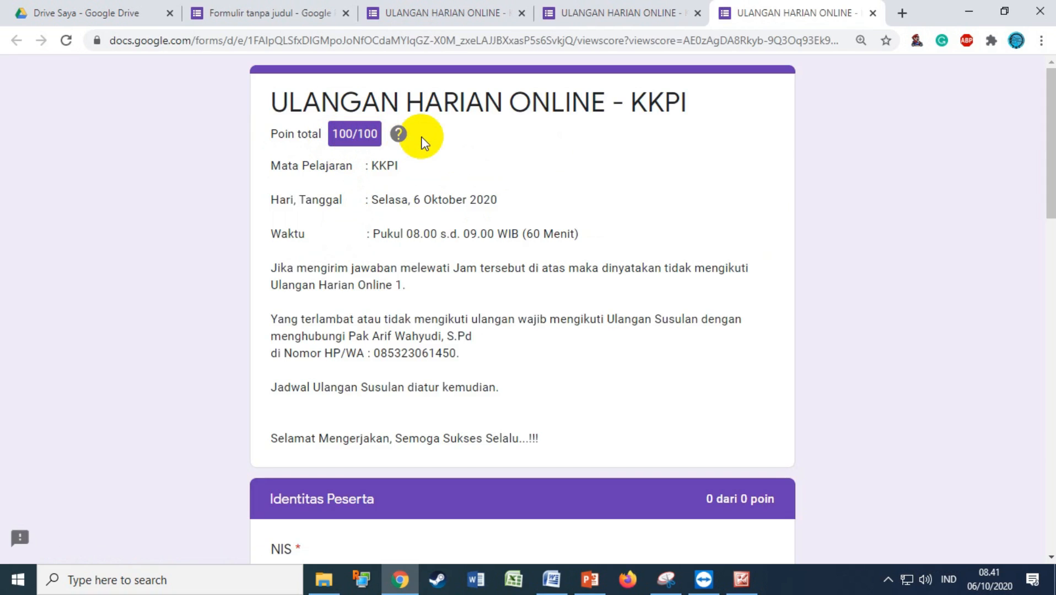
scroll(478, 212, "down", 5)
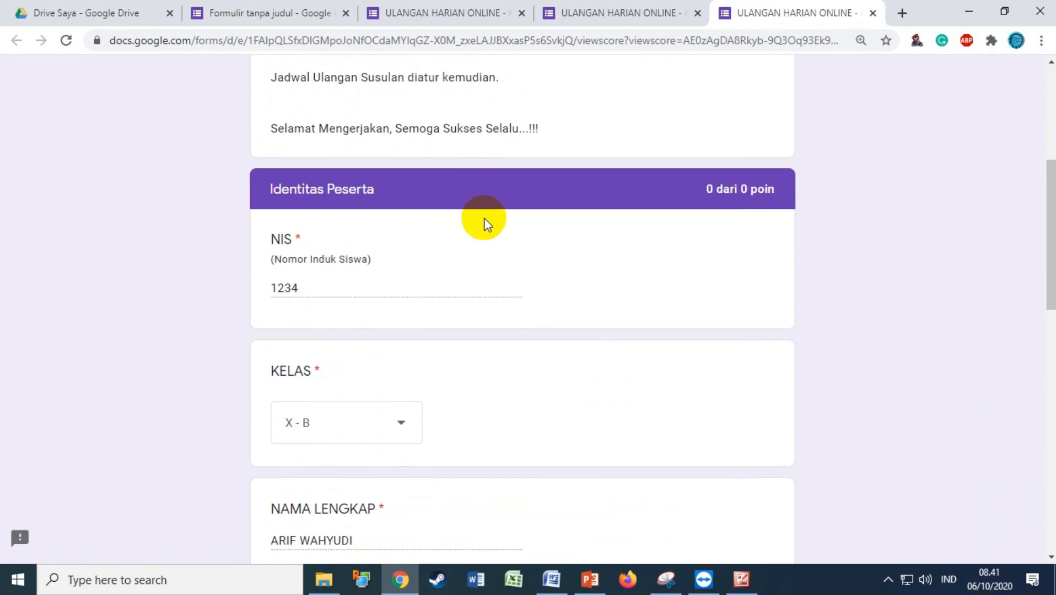
scroll(482, 220, "down", 8)
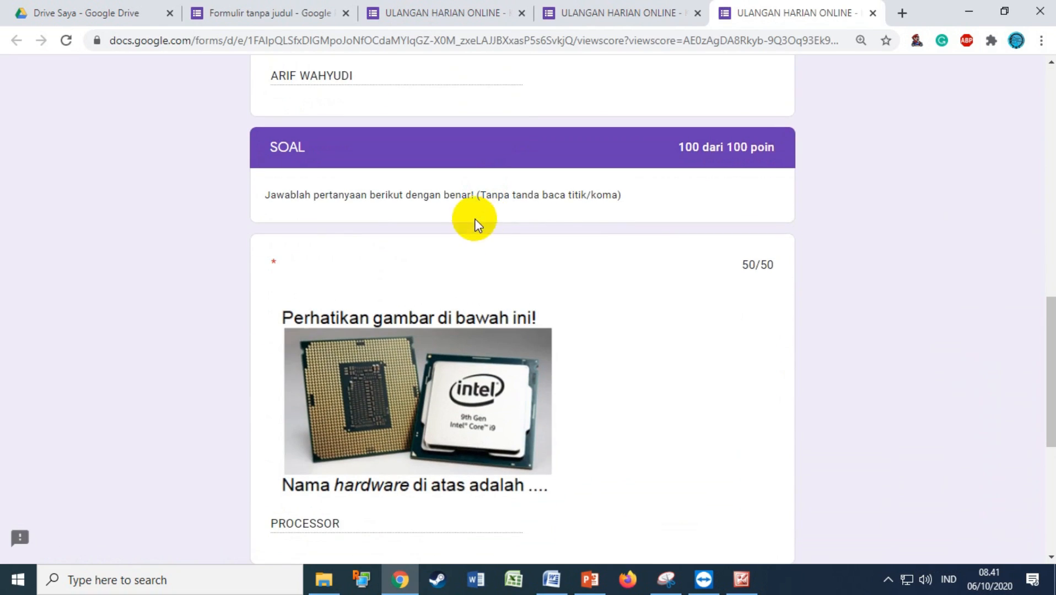
scroll(714, 311, "down", 4)
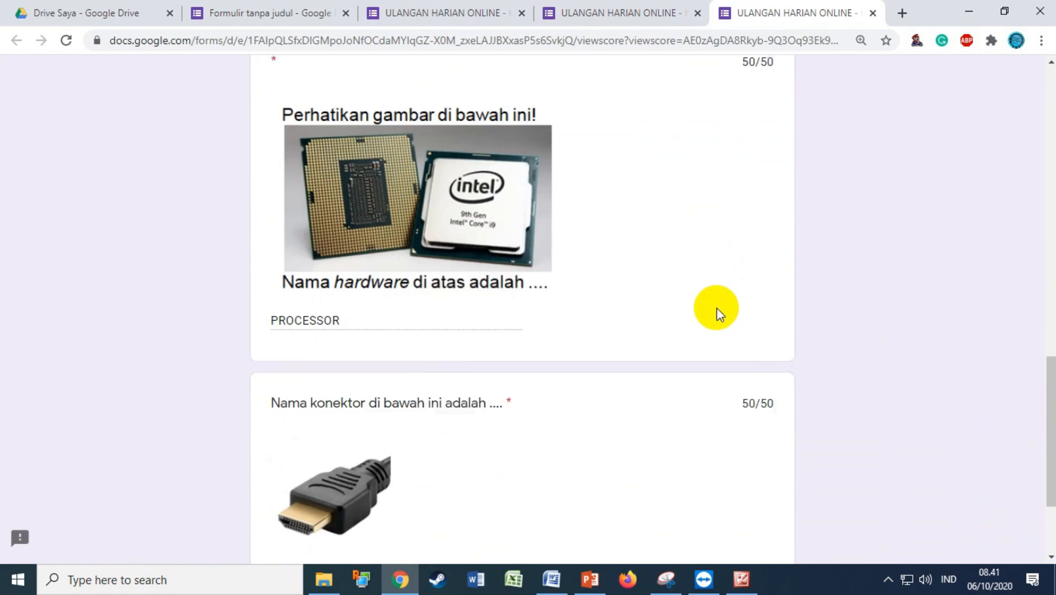
scroll(606, 388, "down", 1)
scroll(639, 392, "down", 1)
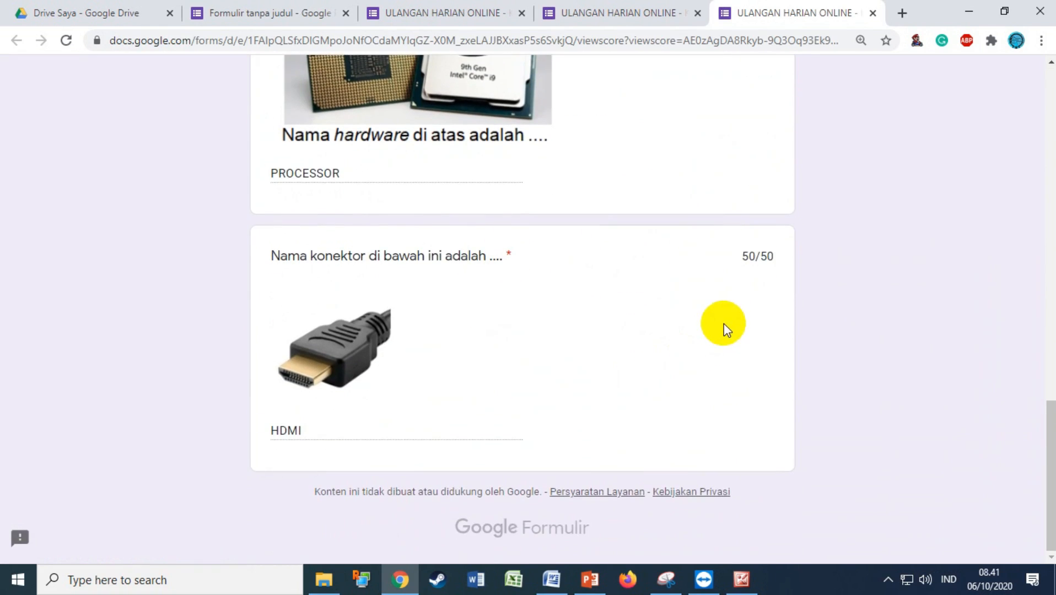
scroll(723, 324, "up", 20)
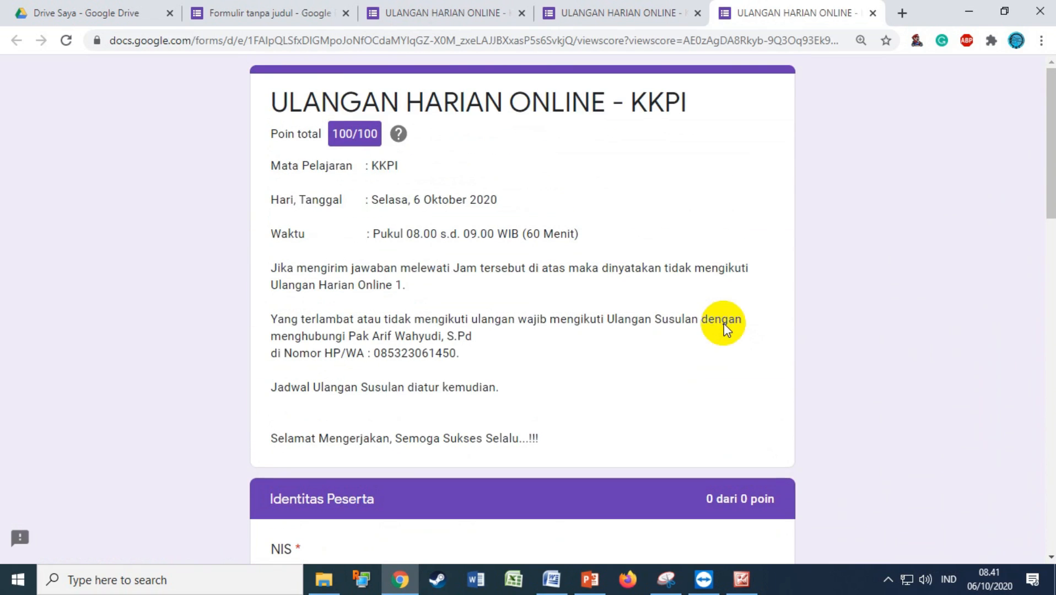
left_click(629, 14)
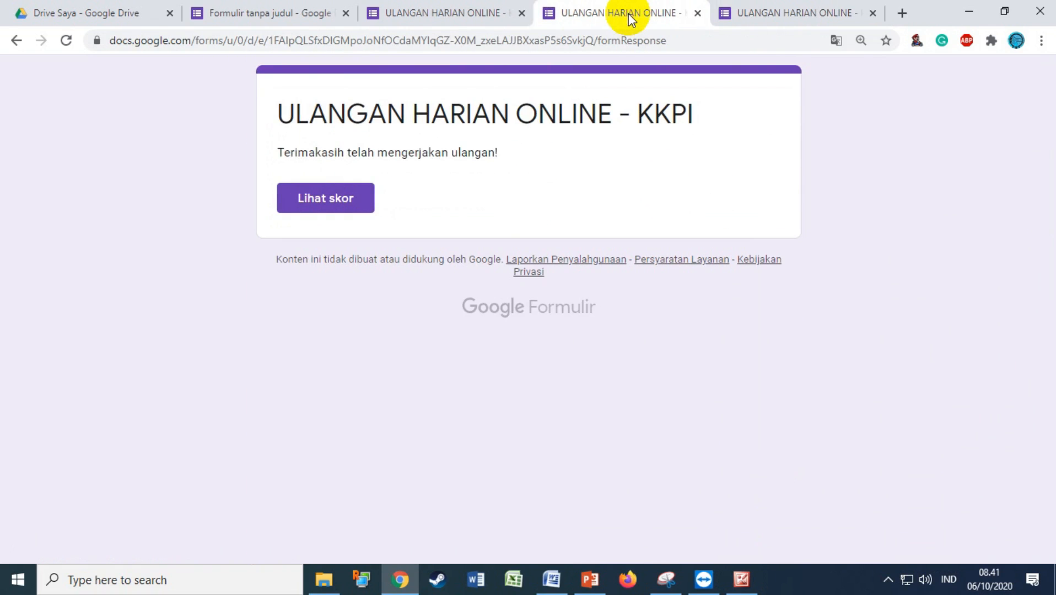
Link the form's responses to a new spreadsheet, 'ULANGAN HARIAN ONLINE - KKPI (Respons)'
left_click(412, 6)
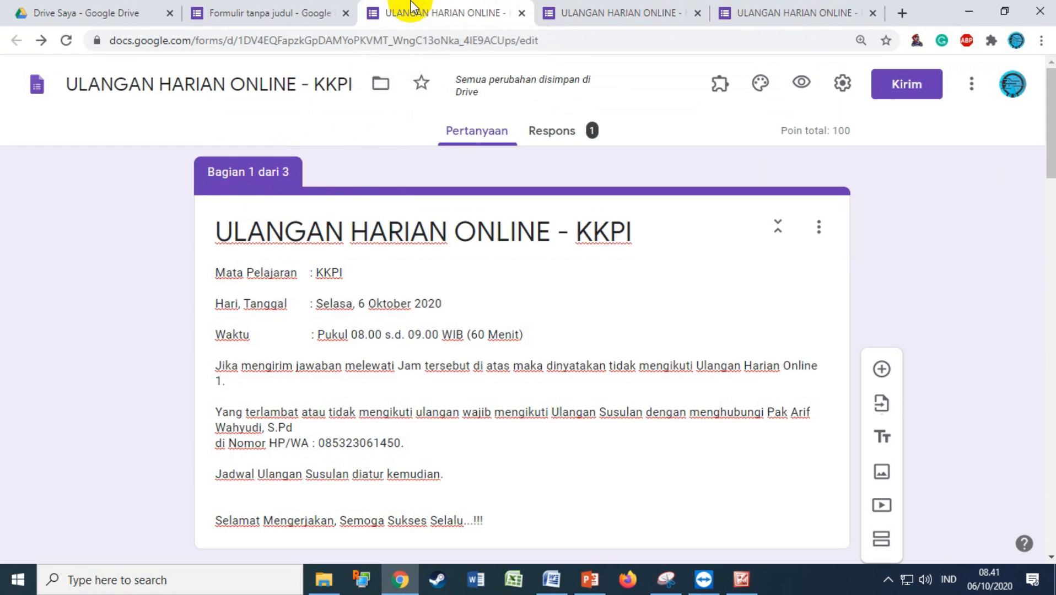
left_click(567, 130)
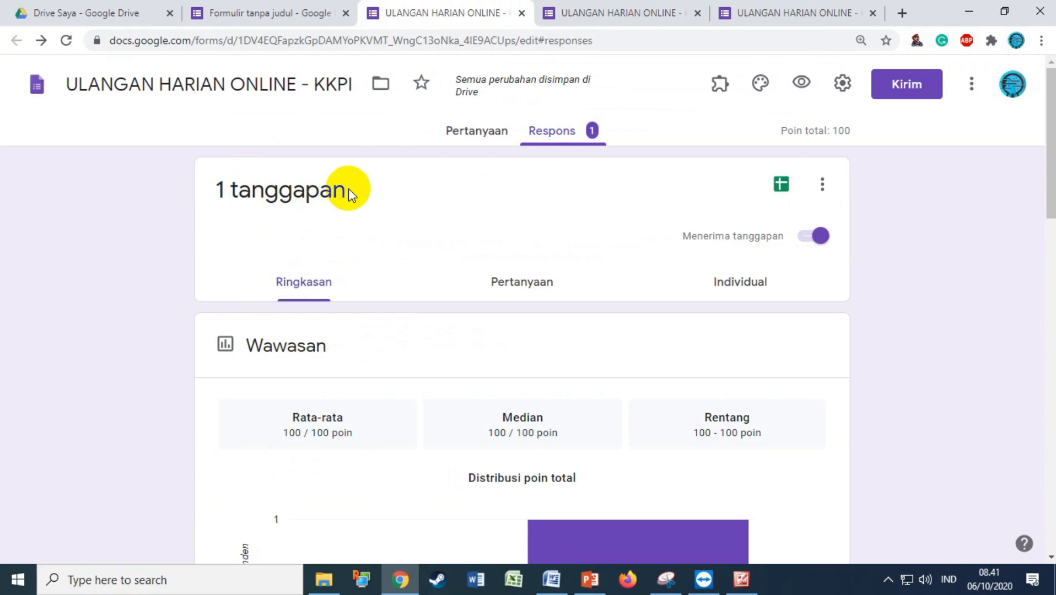
scroll(349, 190, "down", 1)
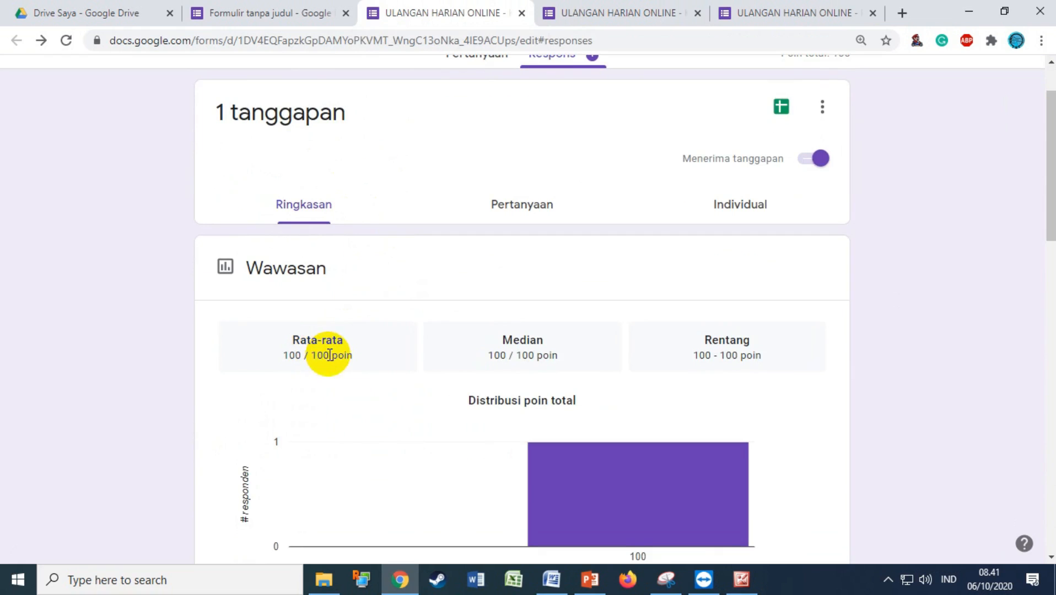
left_click(780, 115)
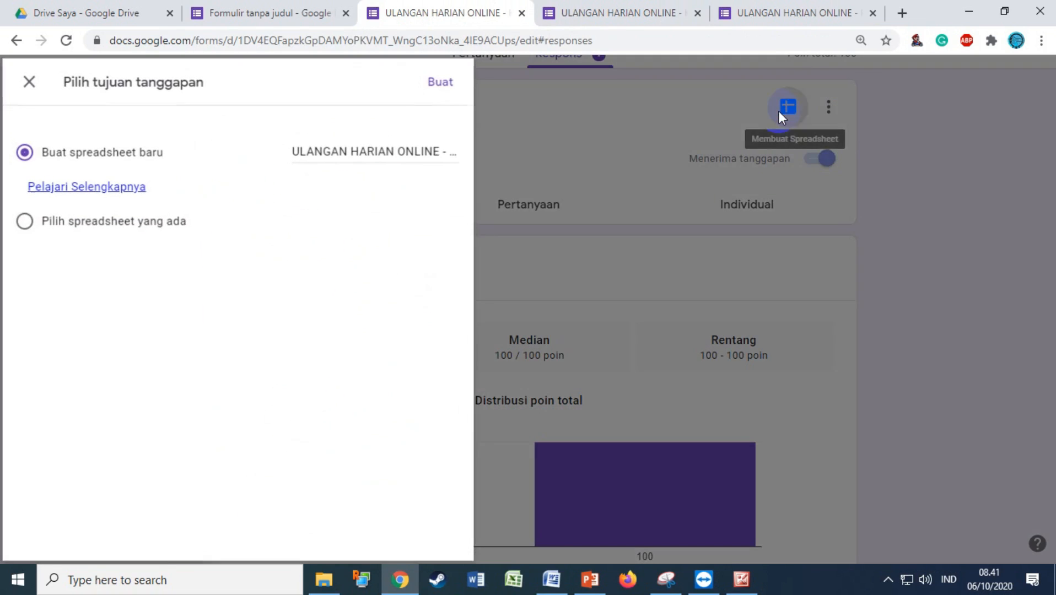
left_click(444, 81)
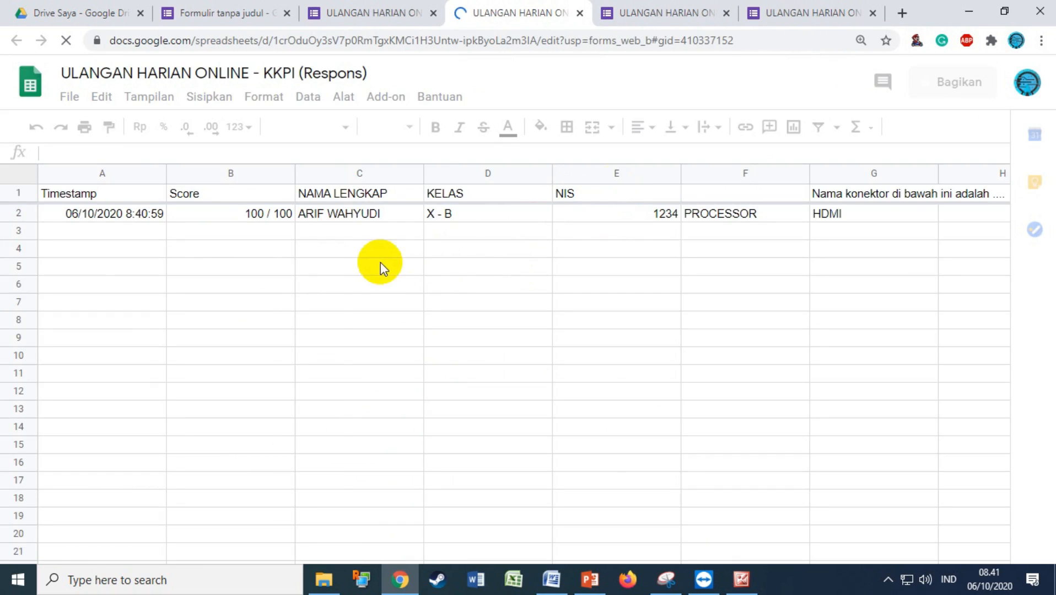
Check timestamp, score, name, class, NIS, PROCESSOR and HDMI answers in A2–G2, then return to Forms
left_click(157, 219)
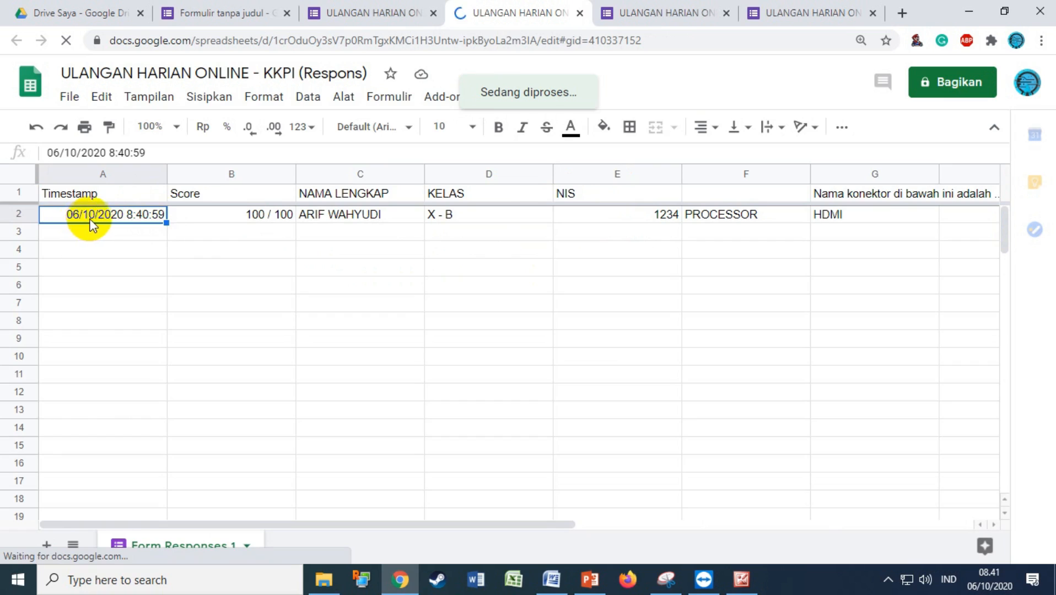
left_click(219, 215)
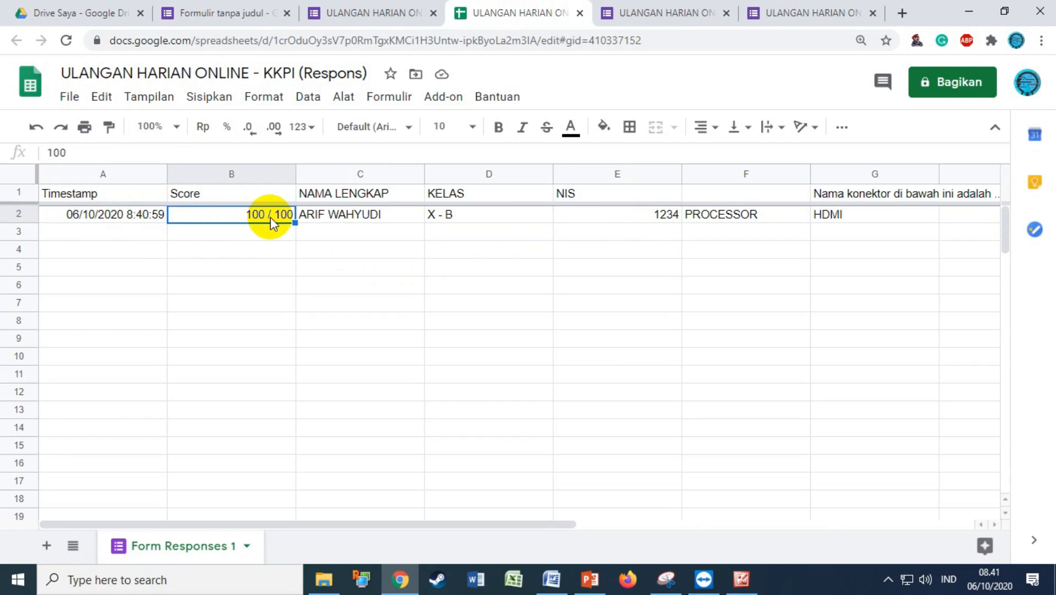
left_click(361, 214)
left_click(453, 216)
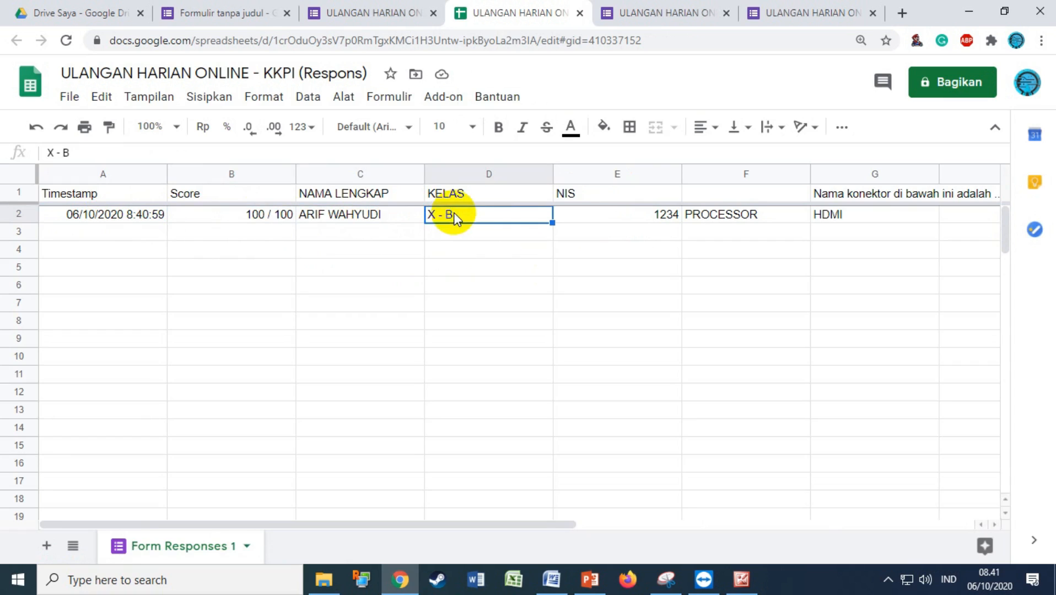
left_click(607, 221)
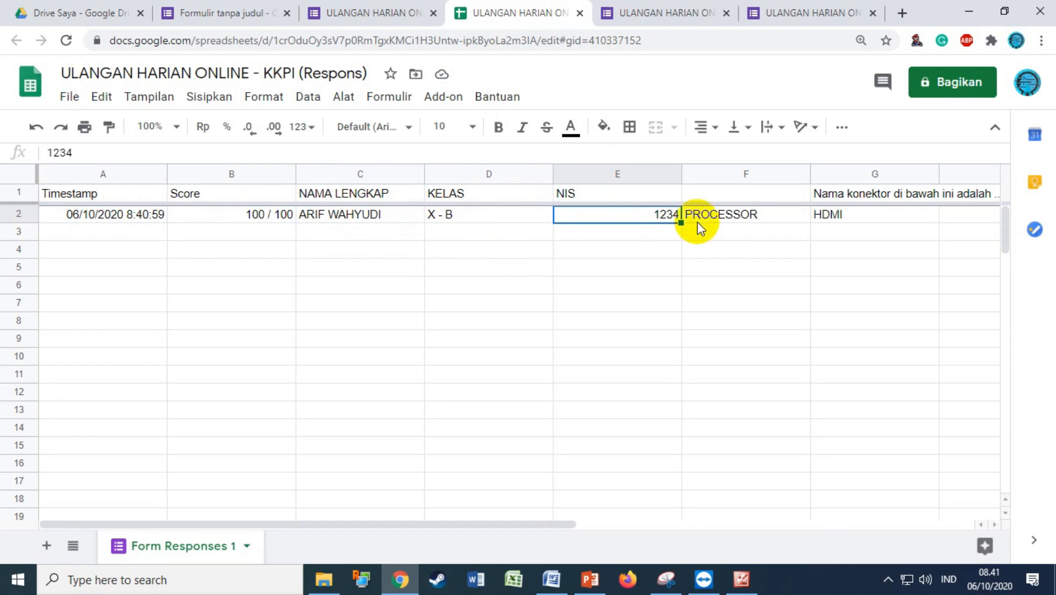
left_click(738, 221)
left_click(838, 219)
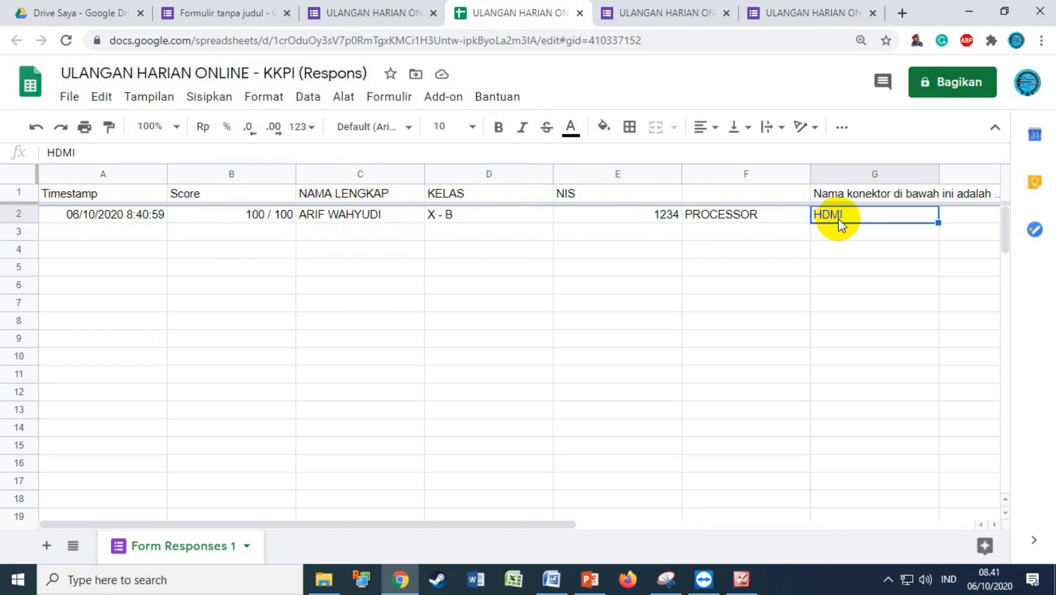
left_click(341, 13)
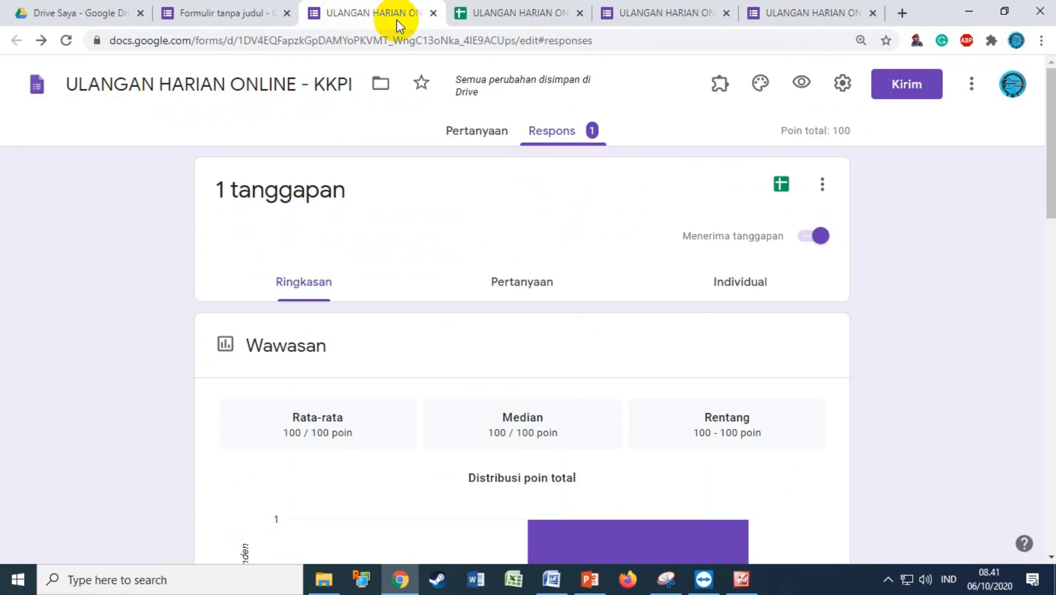
Copy the quiz's shortened forms.gle link via Kirim with Perpendek URL ticked, then open a new tab
left_click(484, 132)
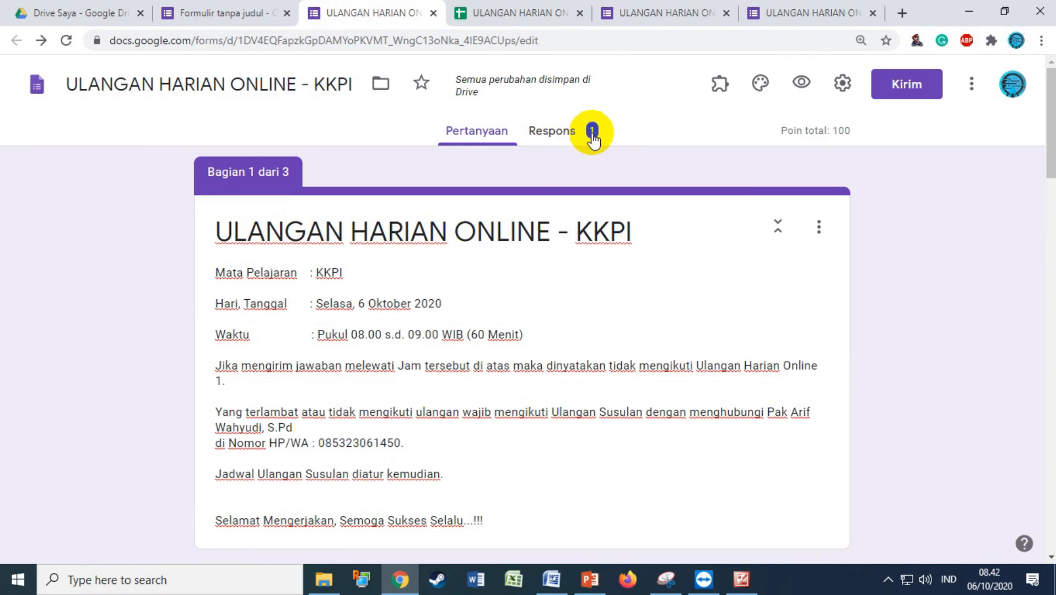
left_click(910, 85)
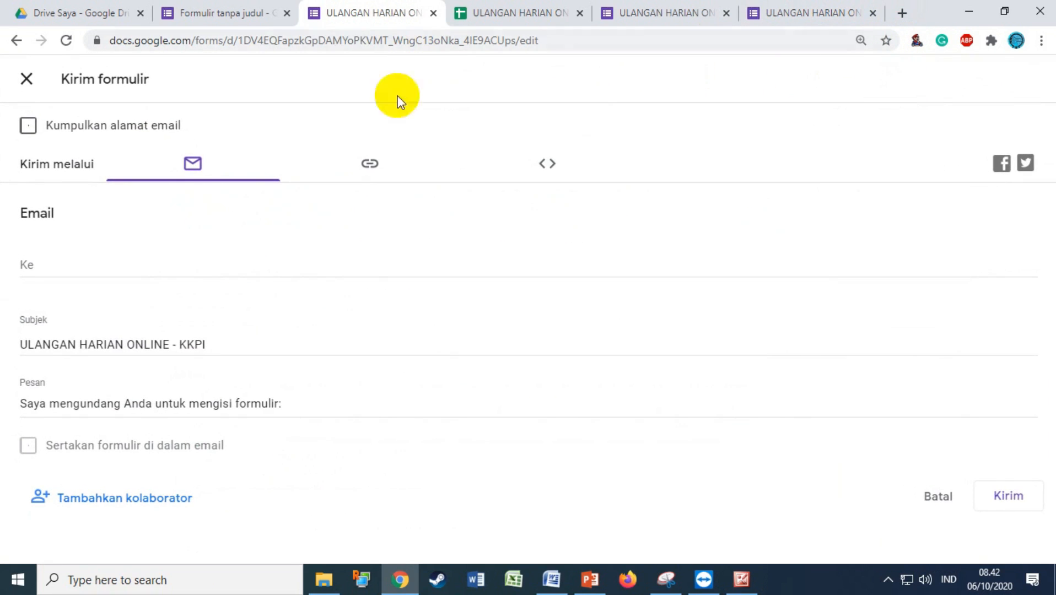
left_click(370, 165)
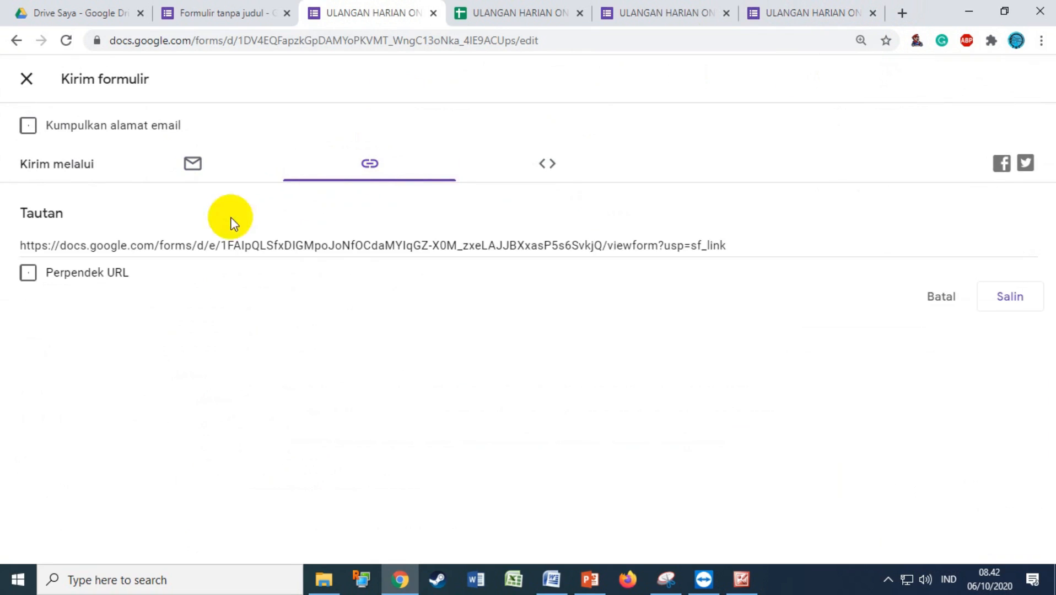
left_click(27, 273)
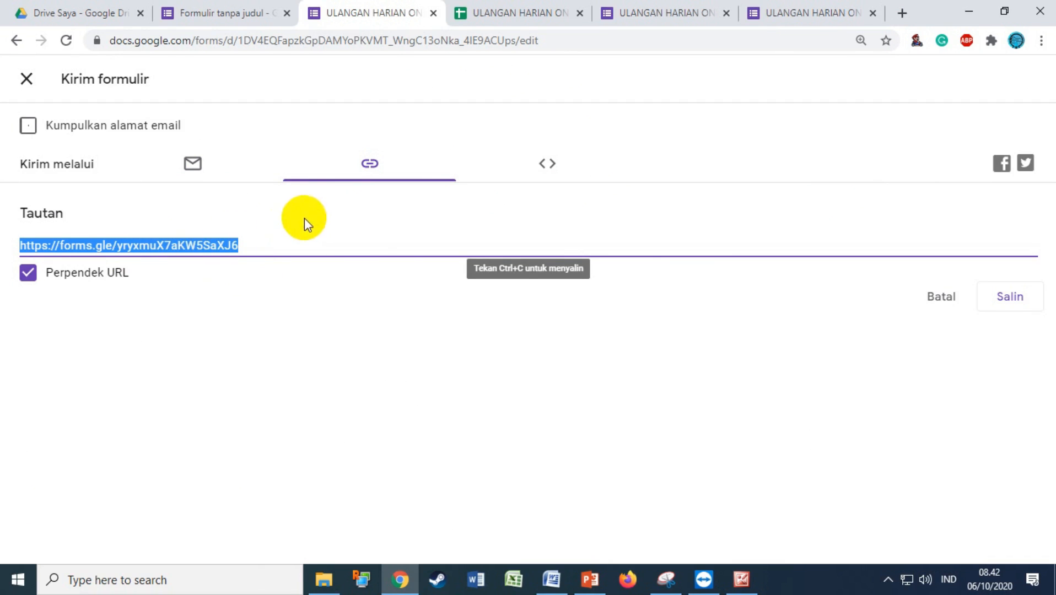
left_click(1013, 297)
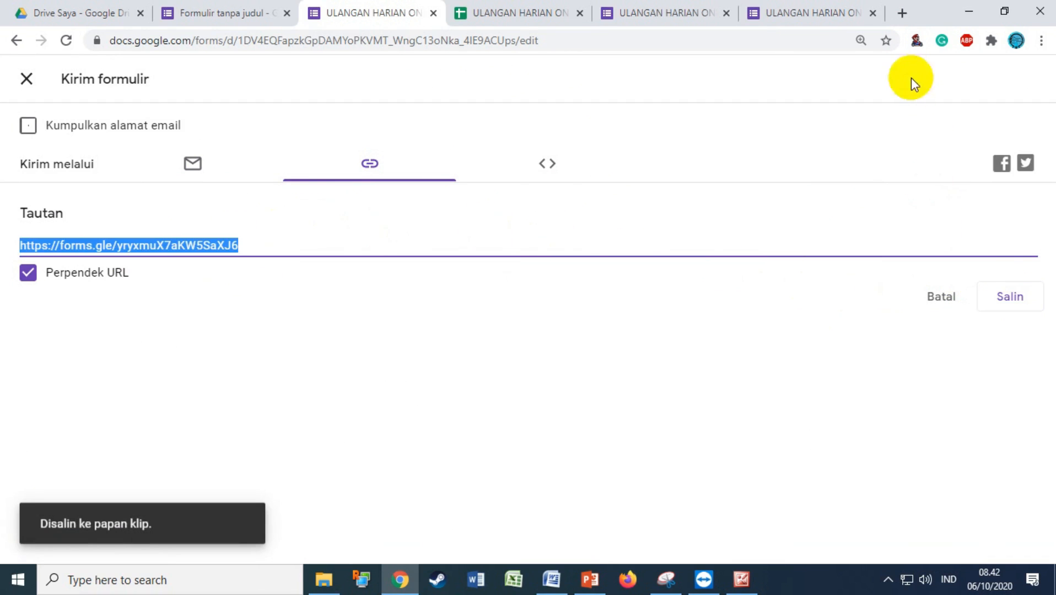
left_click(903, 17)
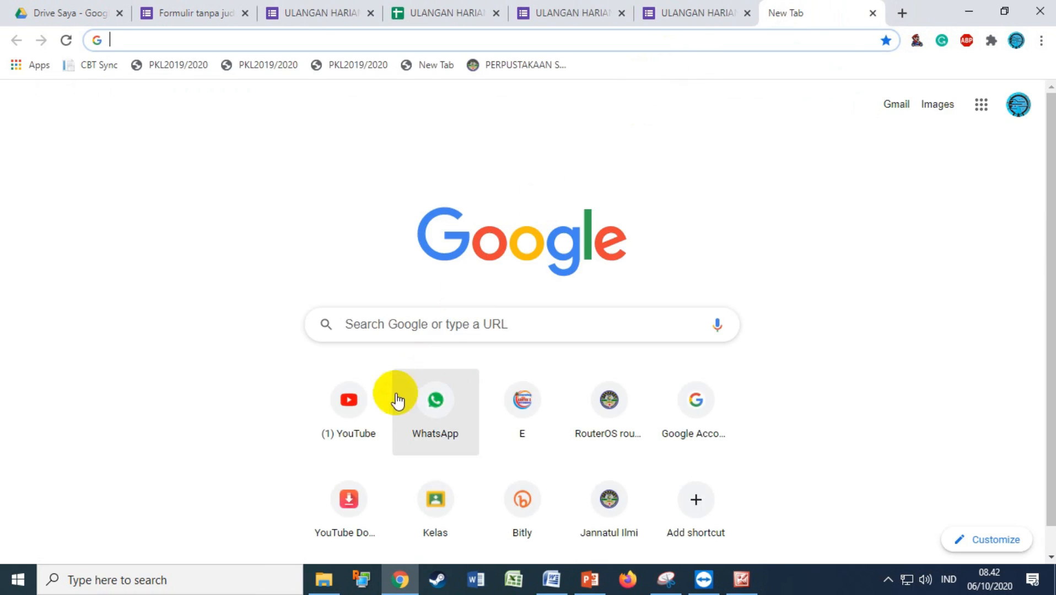
Open WhatsApp Web to its QR sign-in page, then cancel the form's Kirim dialog
left_click(409, 410)
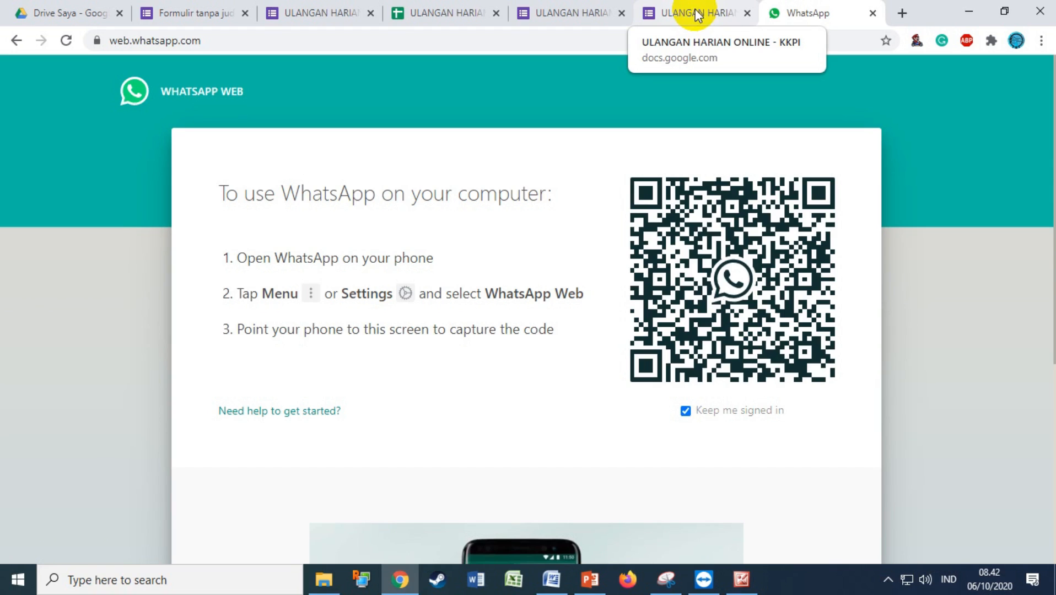
left_click(334, 11)
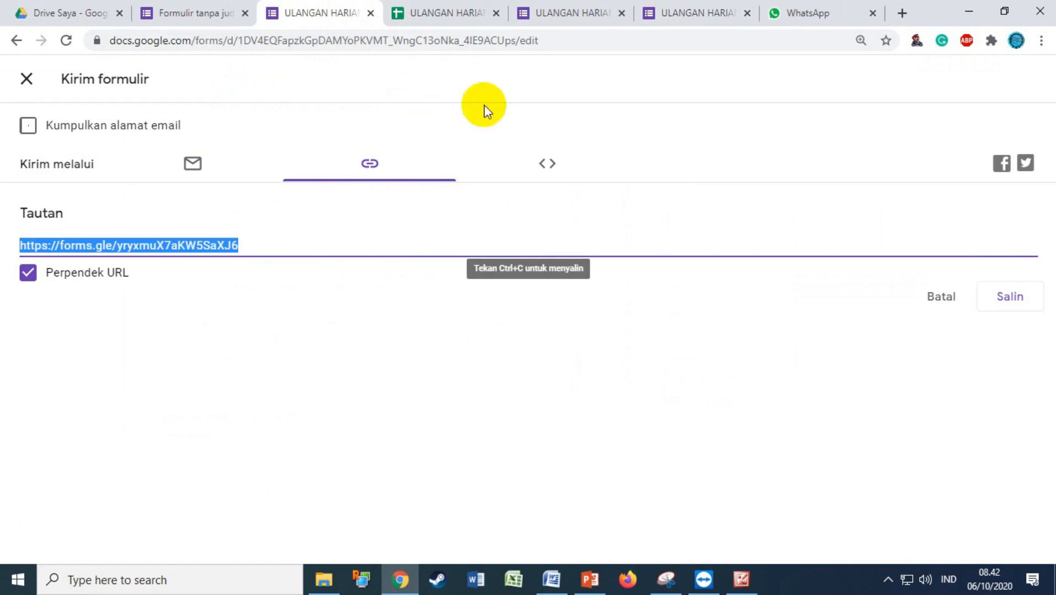
left_click(939, 299)
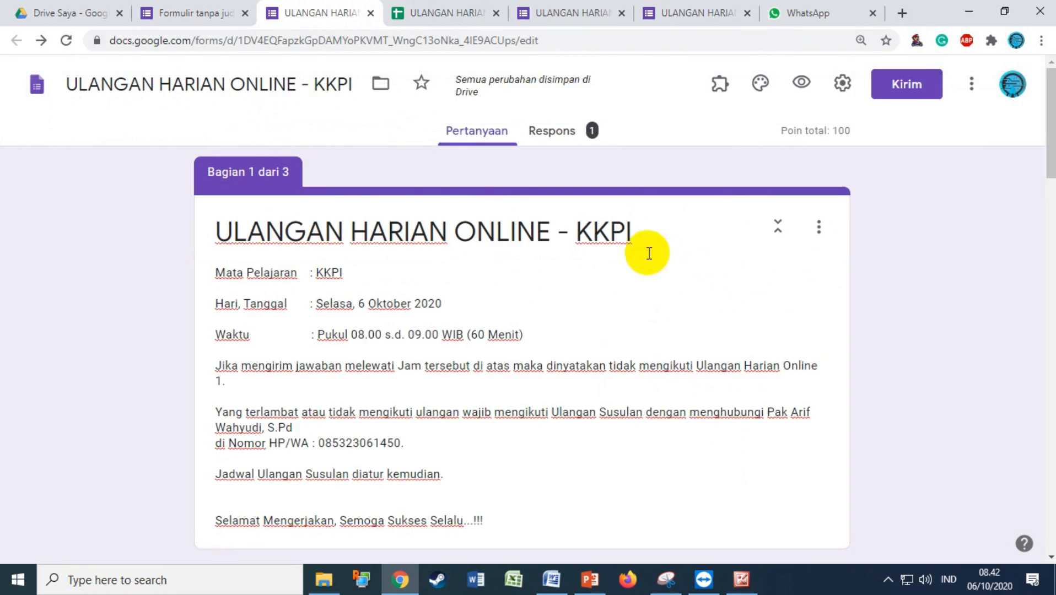
scroll(618, 342, "down", 15)
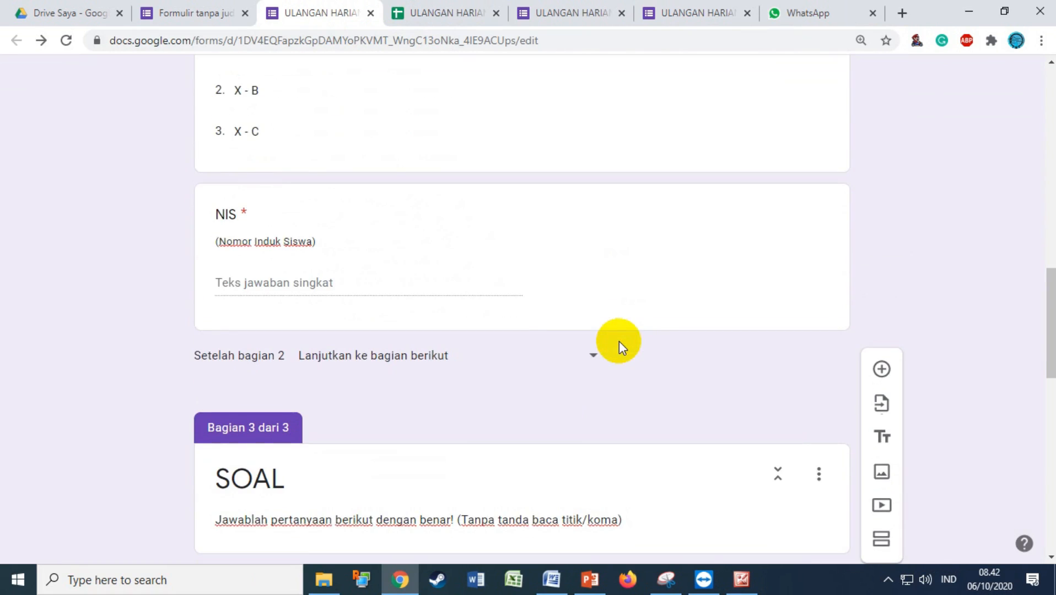